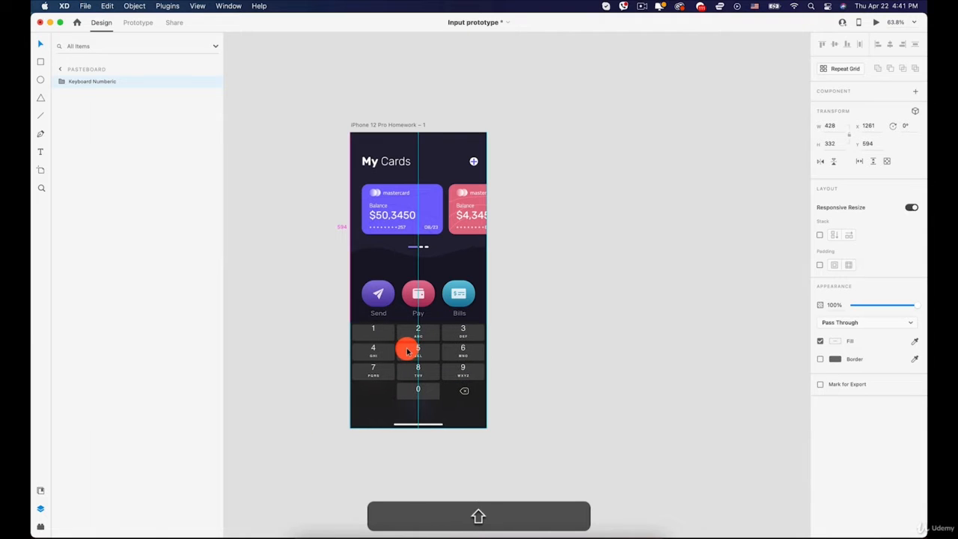
- Draw a 428 by 926 rectangle that covers the whole iPhone 12 Pro Homework – 1 artboard
scroll(408, 368, up, 4)
click(596, 344)
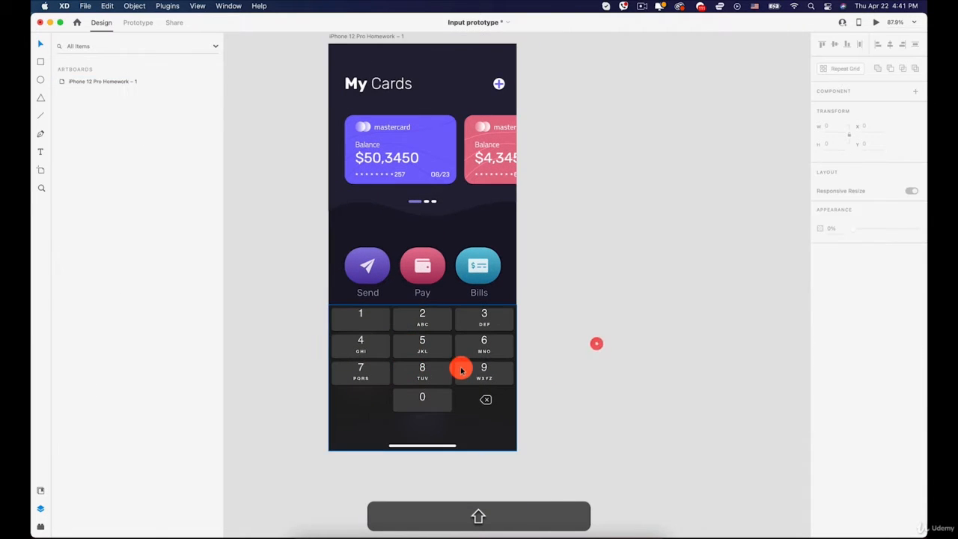
click(461, 367)
click(554, 317)
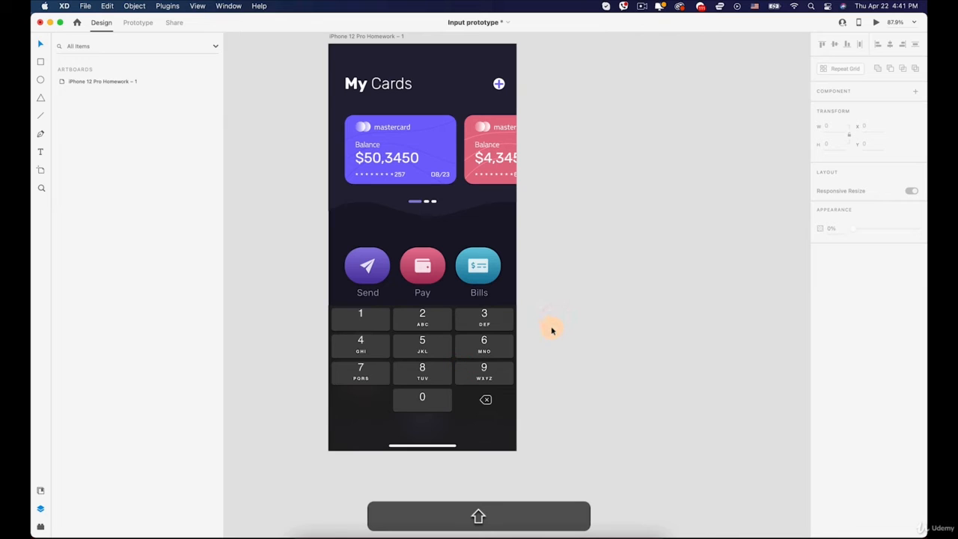
click(369, 220)
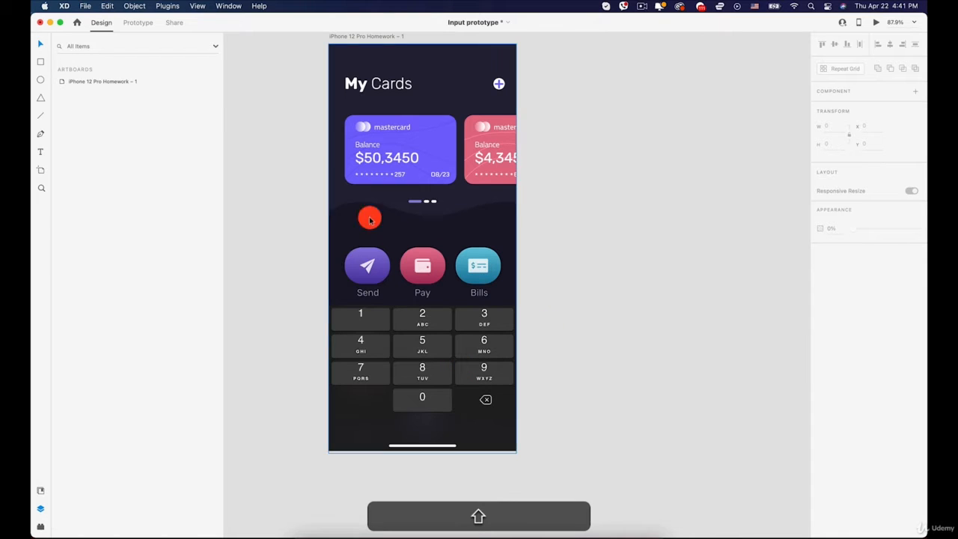
click(108, 81)
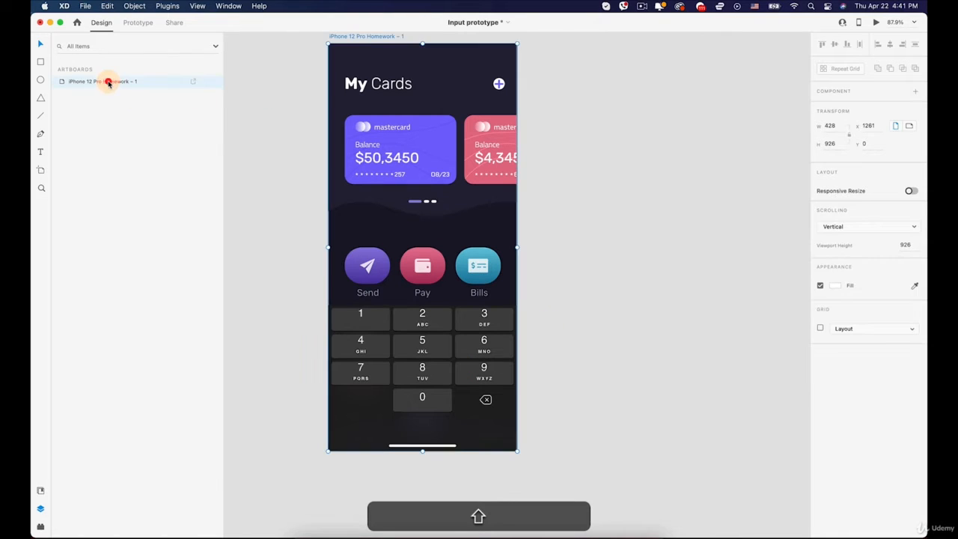
shift+click(334, 49)
drag(334, 49, 515, 450)
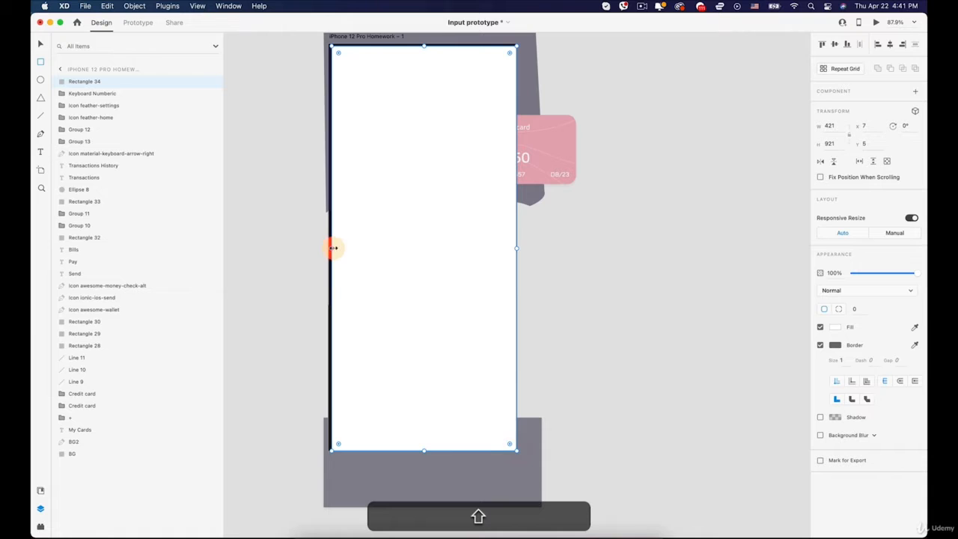
drag(333, 248, 329, 247)
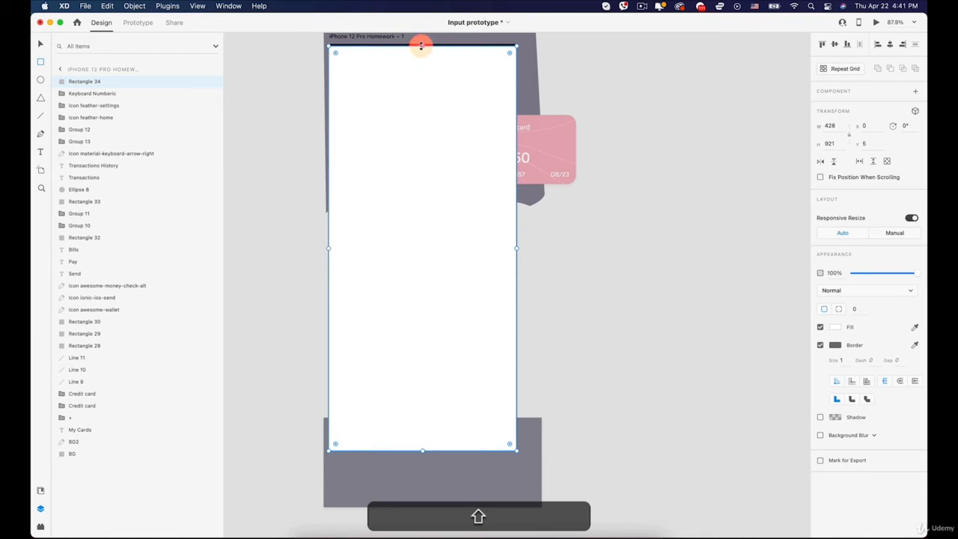
drag(421, 45, 422, 41)
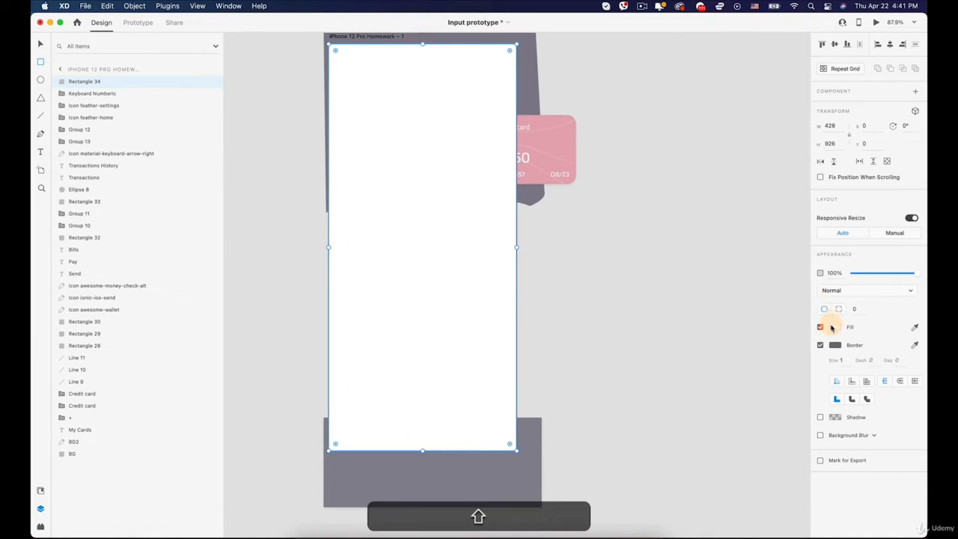
- Fill the full-screen rectangle with solid black, #000000
click(835, 327)
drag(719, 320, 718, 402)
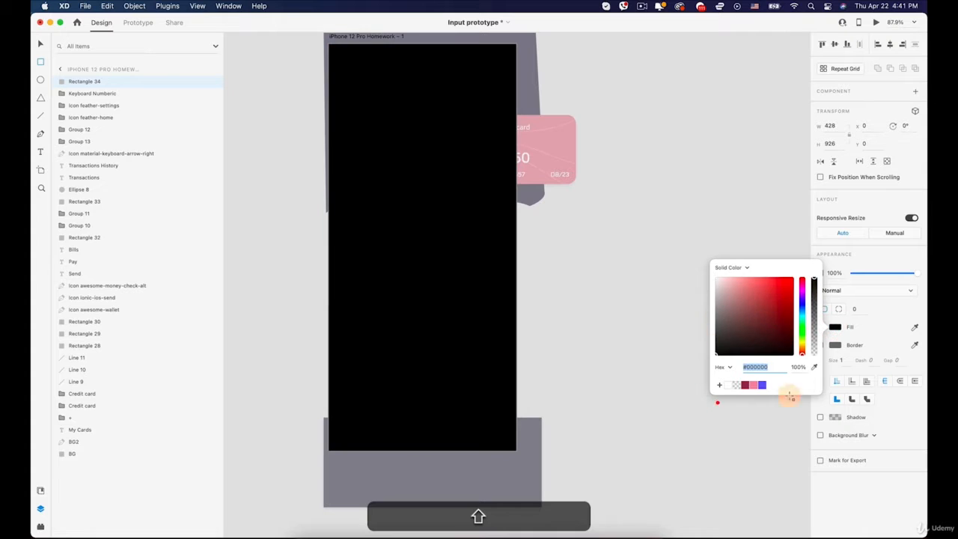
click(917, 428)
- Apply a background blur with 63% opacity to the black rectangle and remove its border
click(820, 435)
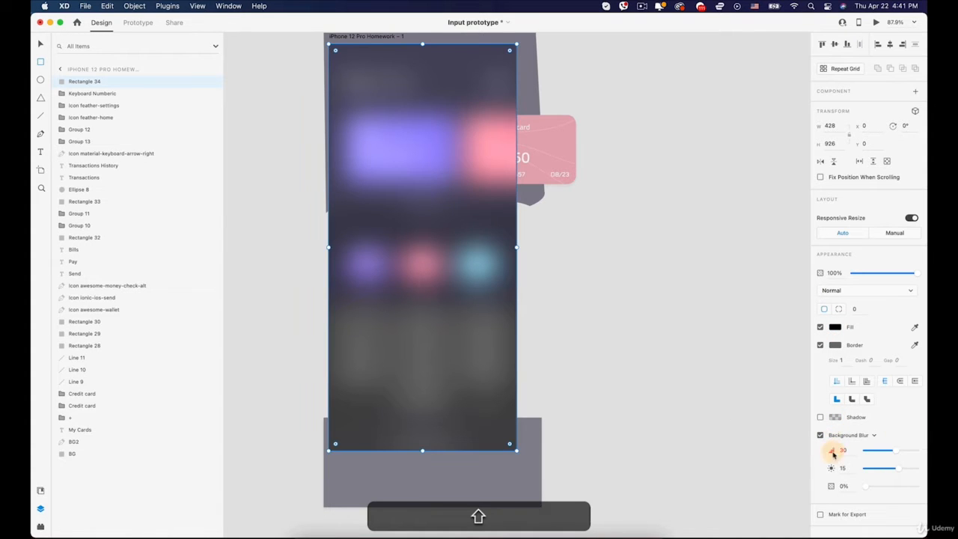
drag(861, 486, 895, 488)
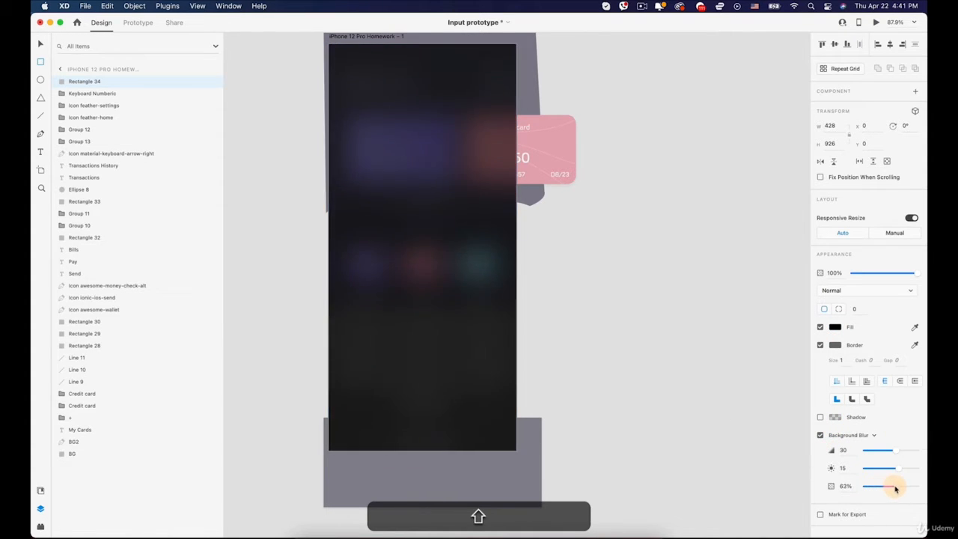
click(821, 345)
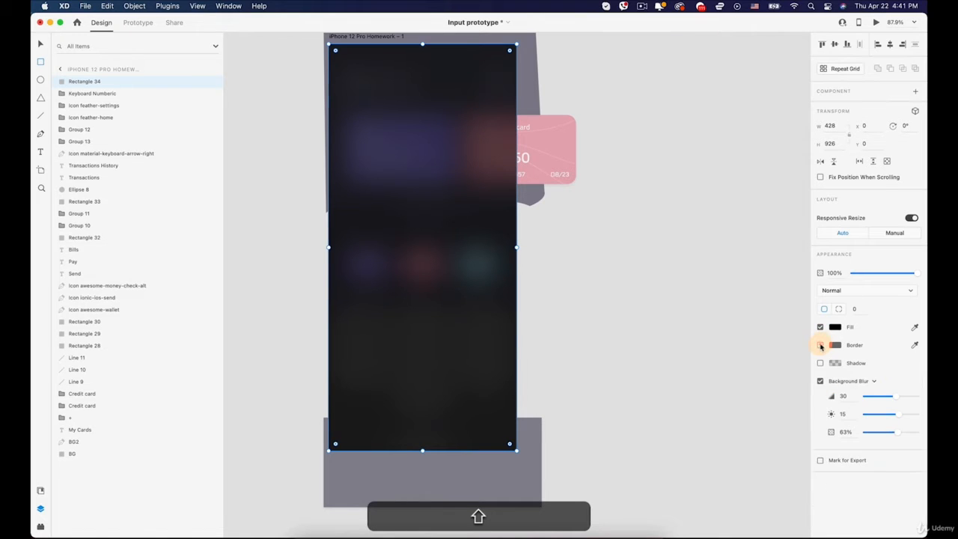
- Rename the blurred rectangle's layer to BG 1
double_click(90, 81)
drag(104, 80, 52, 80)
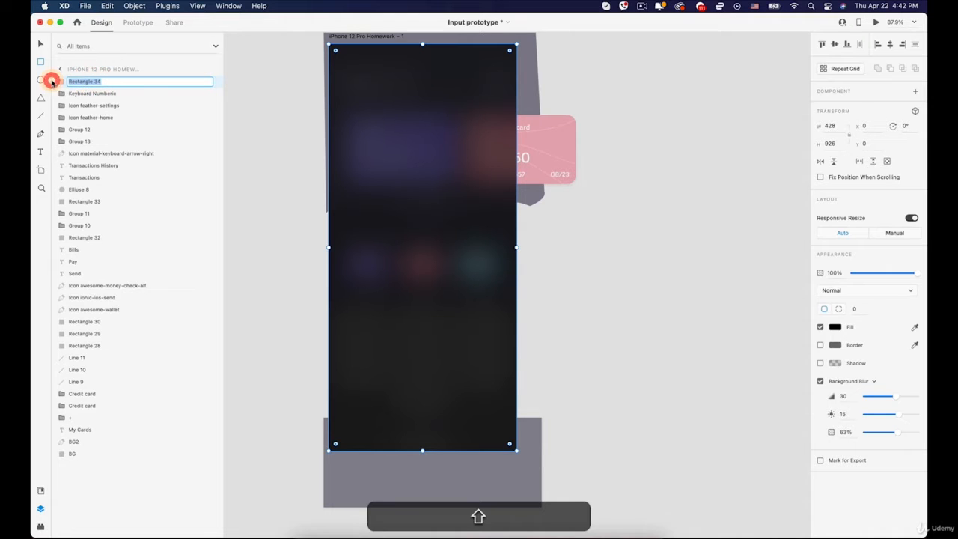
text(BG 1)
key(Return)
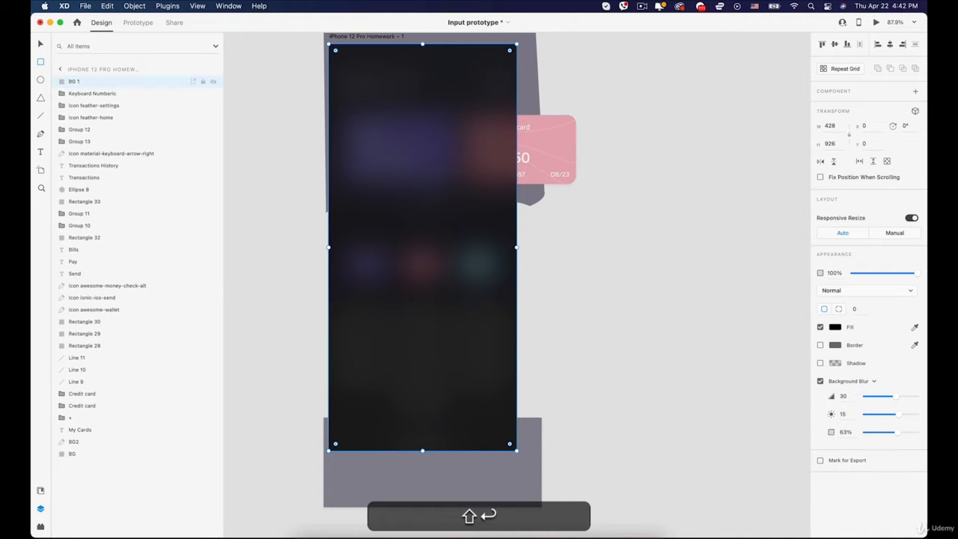
- Rename the blurred rectangle's layer to BG BLUR
double_click(78, 81)
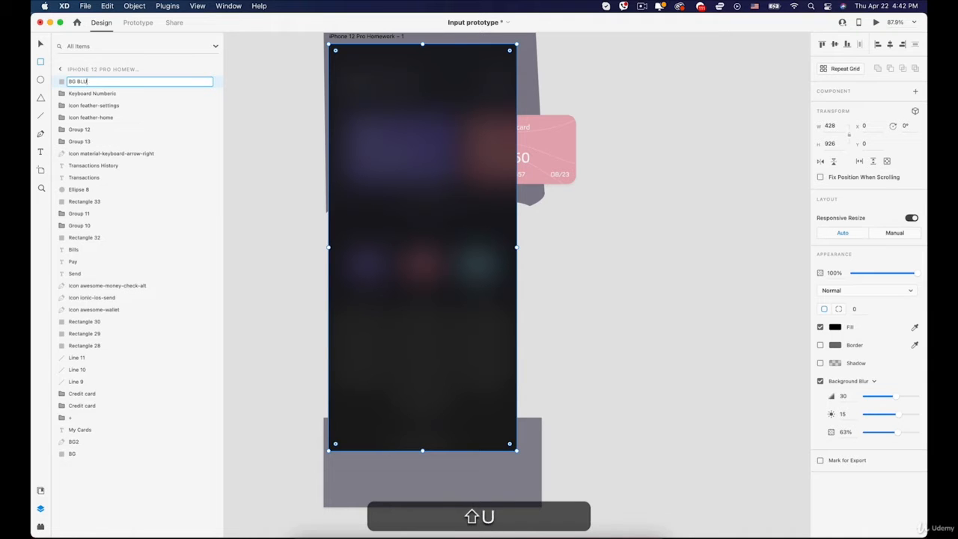
key(shift+Return)
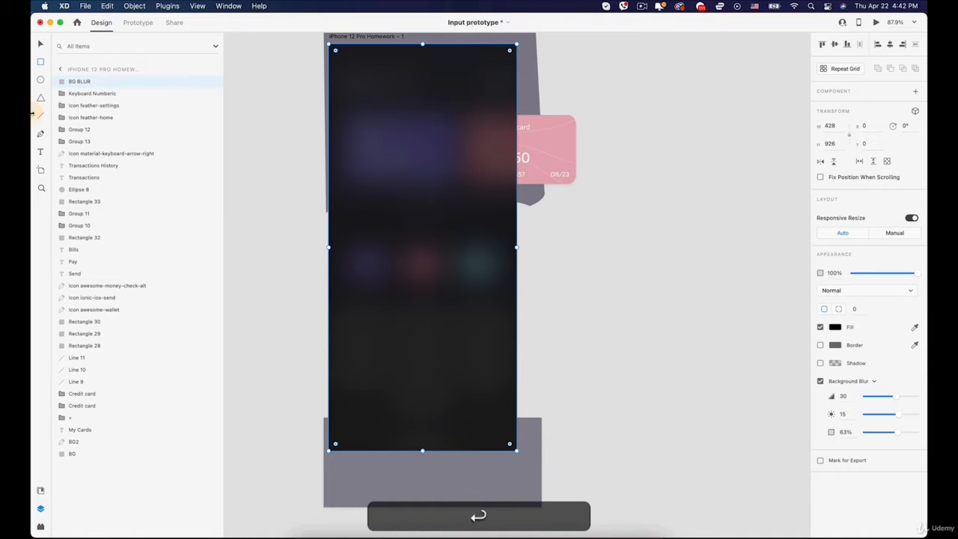
- Move the Keyboard Numberic group above BG BLUR in the layer order
click(76, 80)
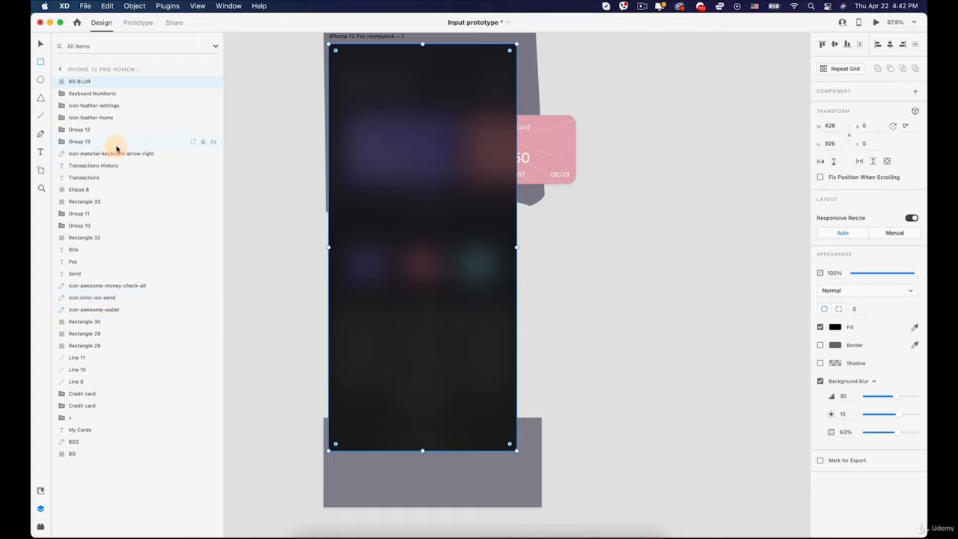
click(83, 93)
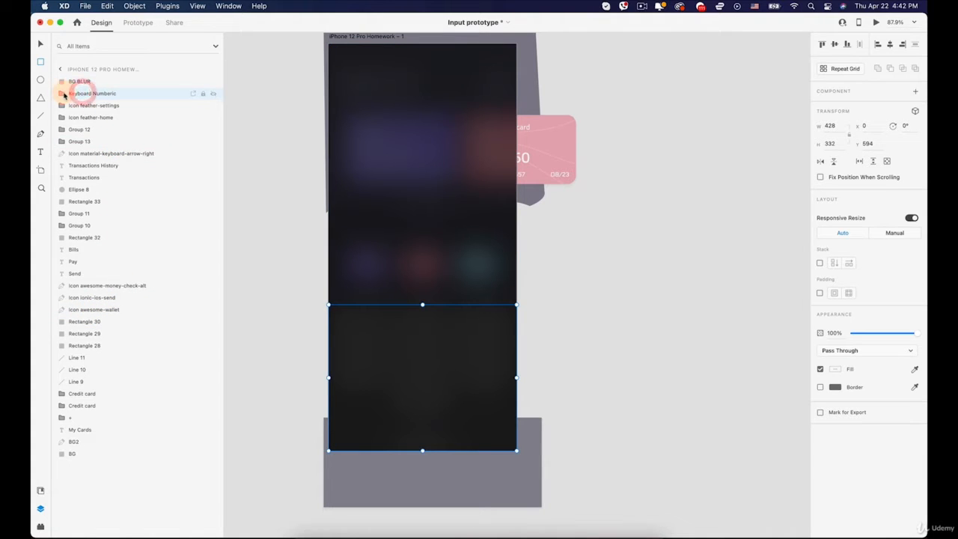
drag(64, 94, 61, 77)
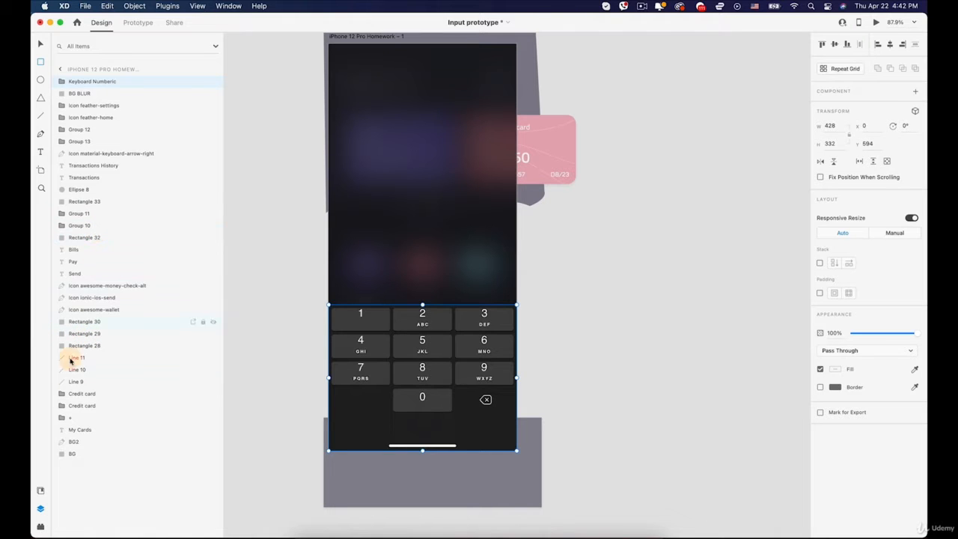
- Rename the purple card's Credit card group to Credit card11
click(91, 394)
click(80, 405)
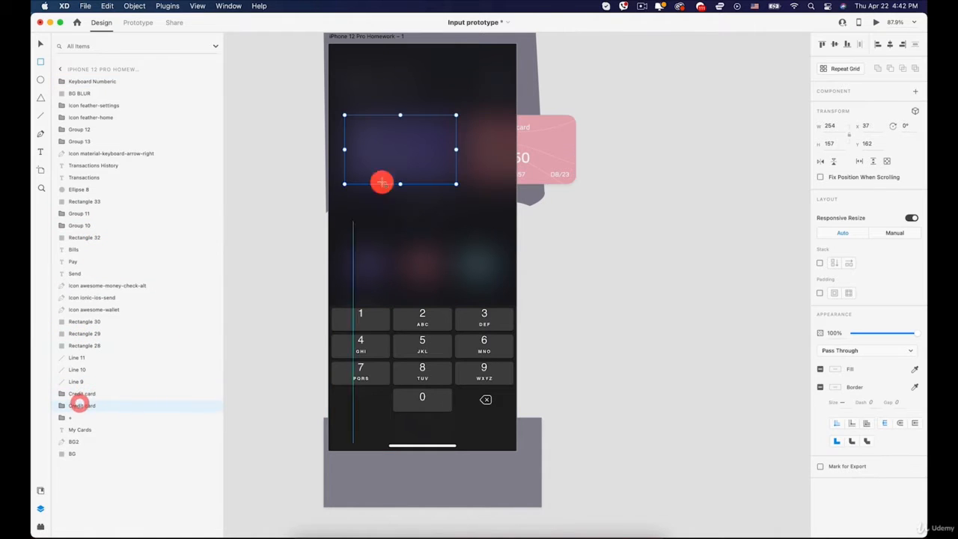
double_click(89, 407)
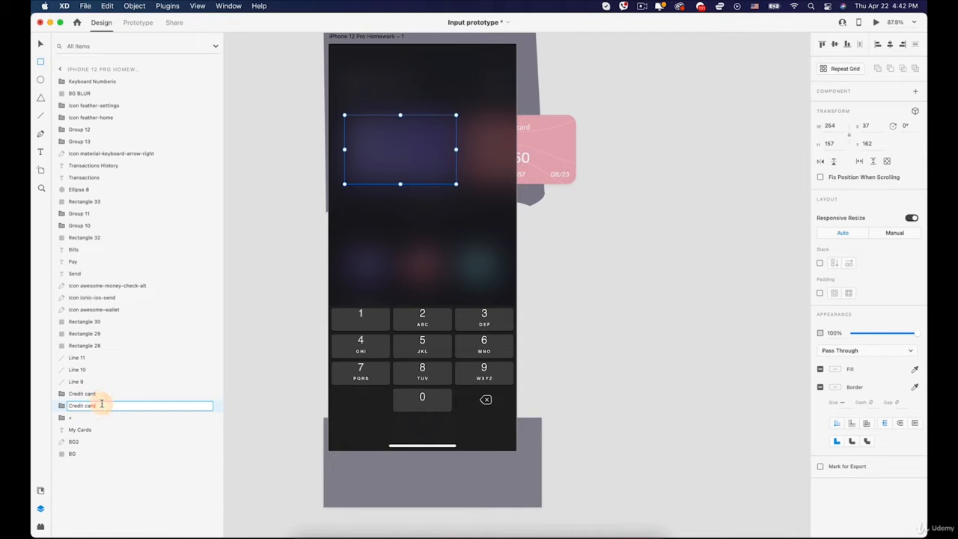
text(11)
- Move the Credit card11 group above BG BLUR and below the Keyboard Numberic group in the layer order
click(62, 405)
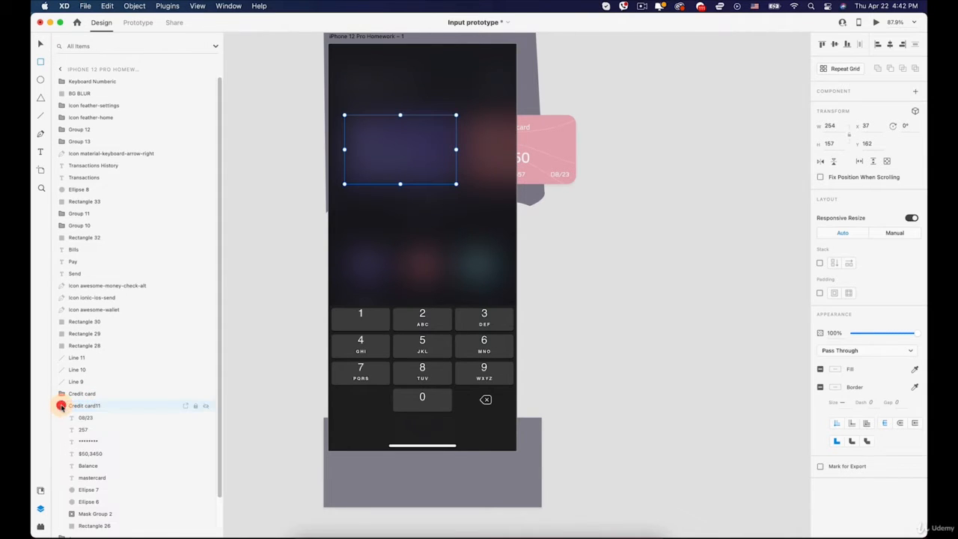
click(63, 406)
drag(63, 405, 83, 87)
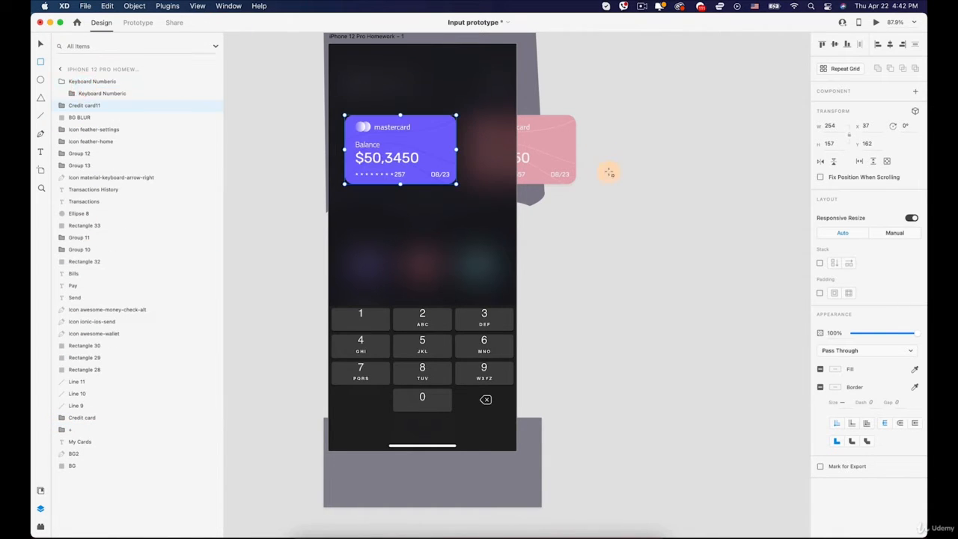
key(v)
click(693, 216)
- Duplicate the iPhone 12 Pro Homework – 1 artboard and place the copy directly to its right
key(space)
drag(622, 217, 570, 248)
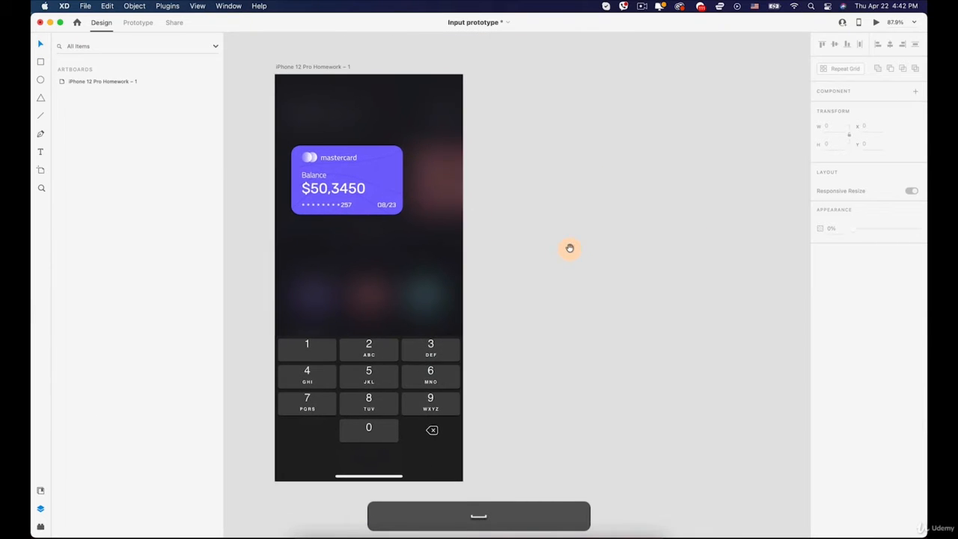
scroll(575, 243, down, 3)
click(395, 105)
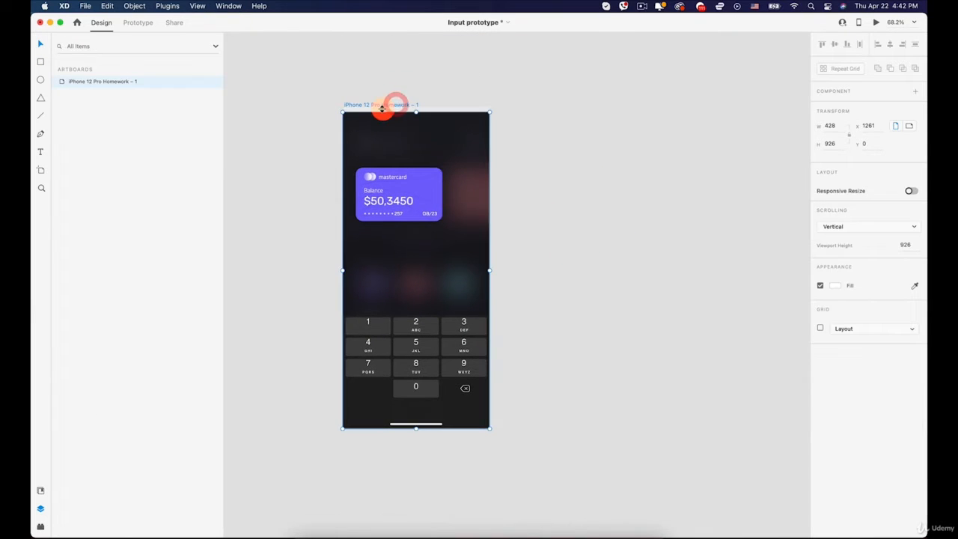
drag(380, 109, 547, 110)
click(699, 130)
- Enlarge the purple card on the second artboard to about 344 by 227
key(space)
drag(626, 240, 614, 187)
key(space)
drag(526, 133, 478, 212)
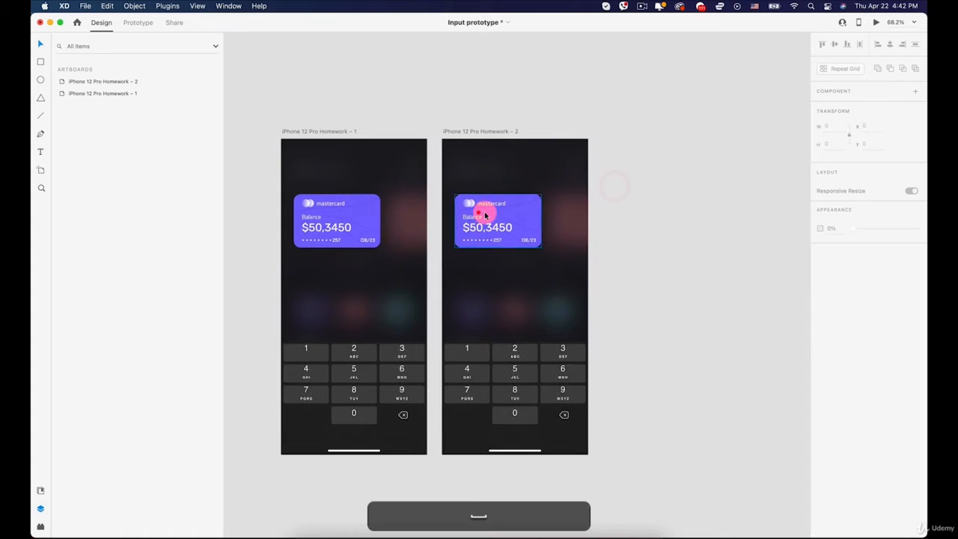
scroll(495, 215, up, 5)
click(494, 193)
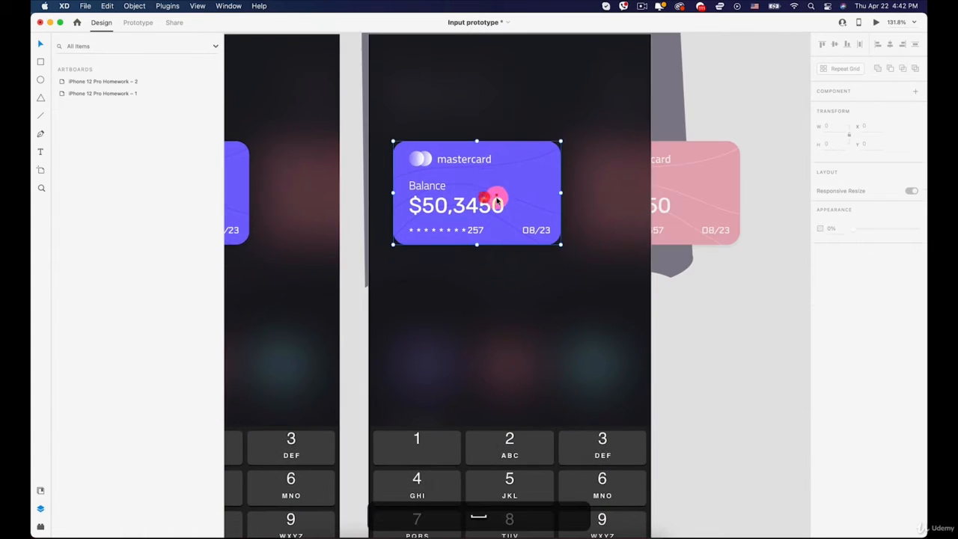
drag(475, 243, 473, 290)
drag(560, 216, 621, 214)
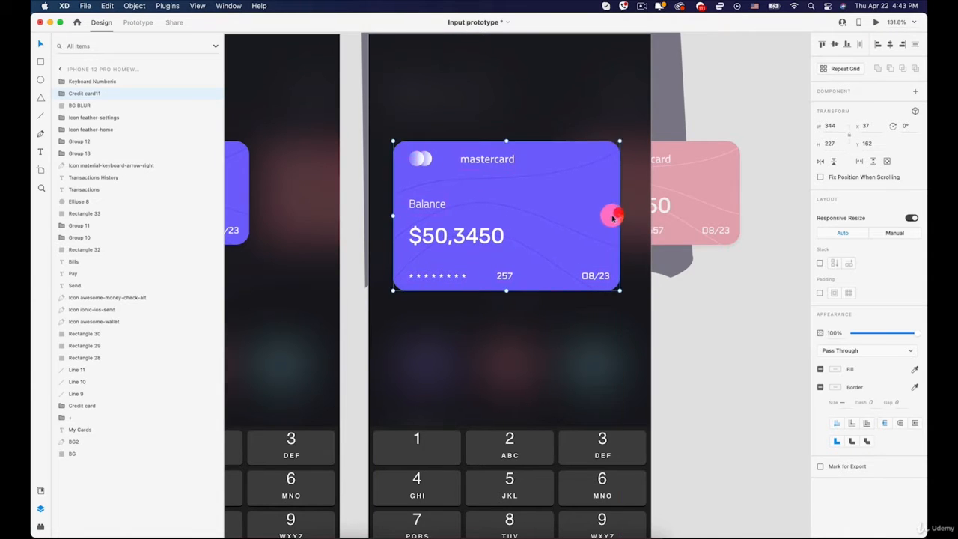
- Increase the enlarged card's height to about 245 and center it horizontally on the artboard at X 42, Y 162
scroll(619, 214, down, 5)
scroll(533, 240, up, 2)
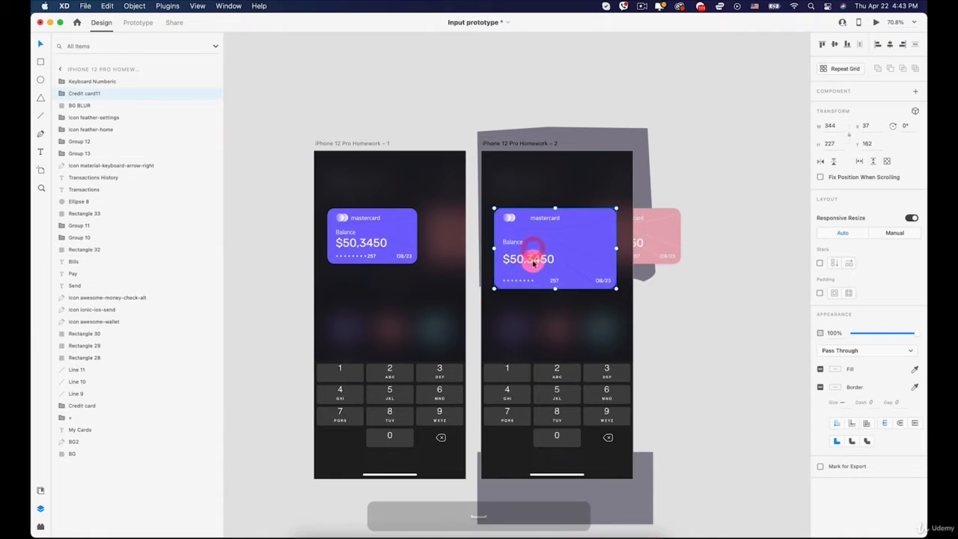
drag(549, 263, 553, 256)
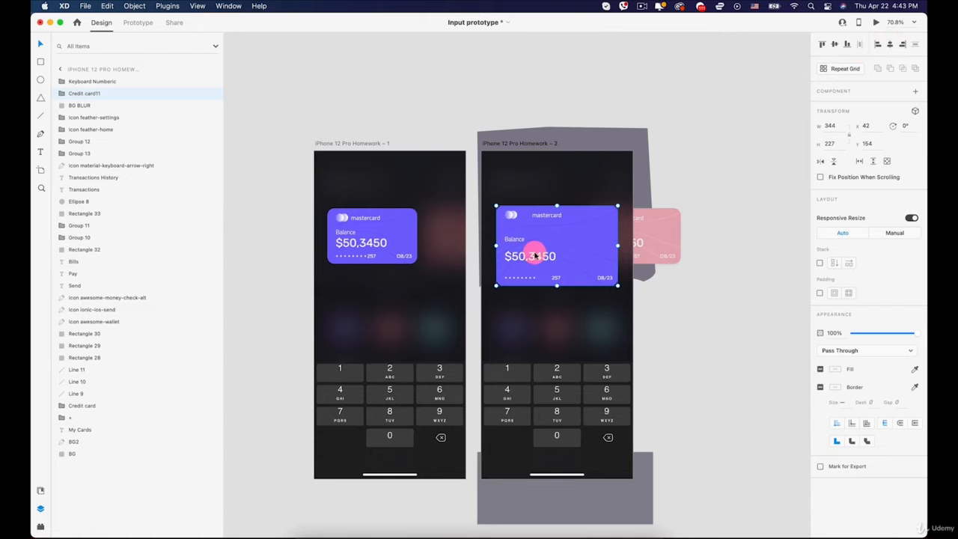
scroll(551, 260, up, 5)
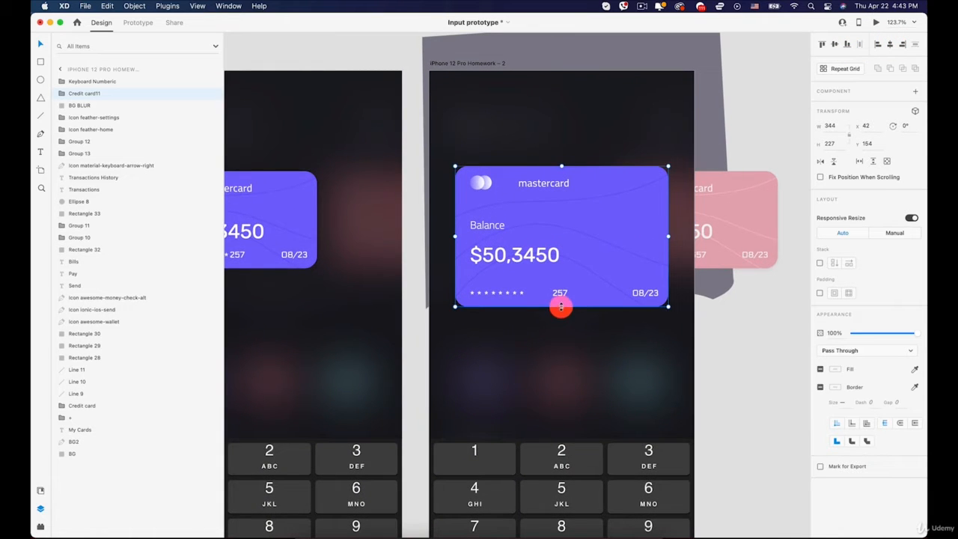
drag(560, 306, 560, 316)
drag(566, 233, 567, 237)
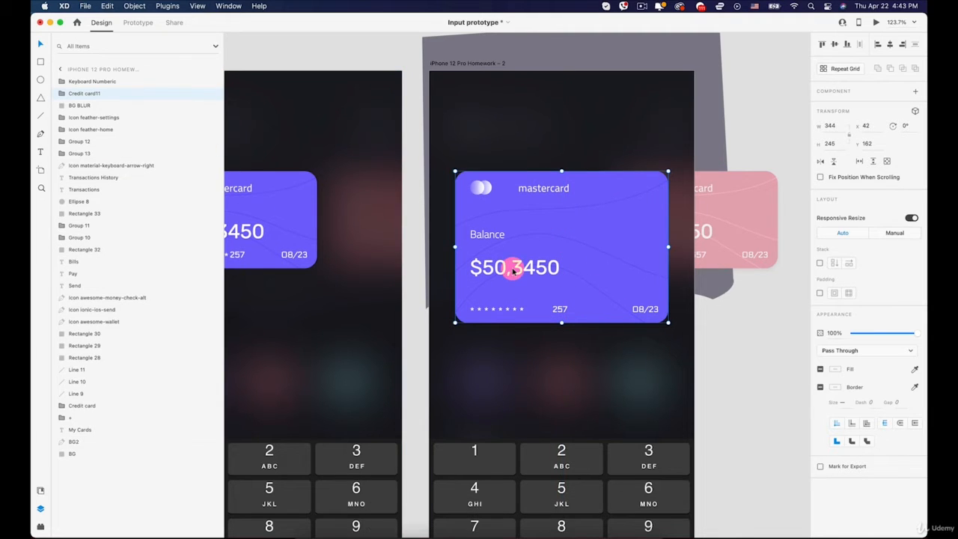
- Delete the balance amount, the Balance label and both logo circles from the enlarged card
double_click(513, 269)
key(BackSpace)
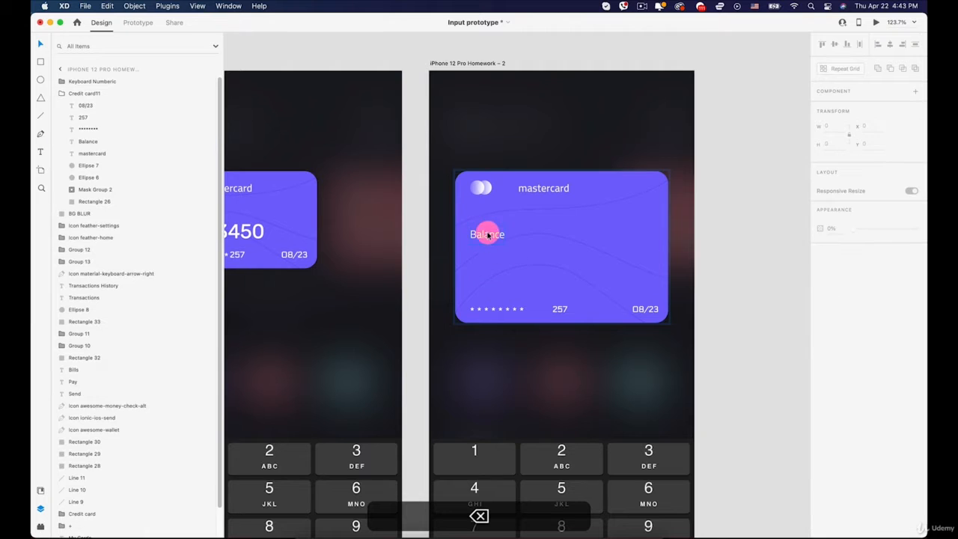
click(488, 235)
key(BackSpace)
click(486, 187)
key(BackSpace)
click(485, 185)
key(BackSpace)
- Delete the row of asterisks, the card digits and the expiry date from the enlarged card
click(499, 307)
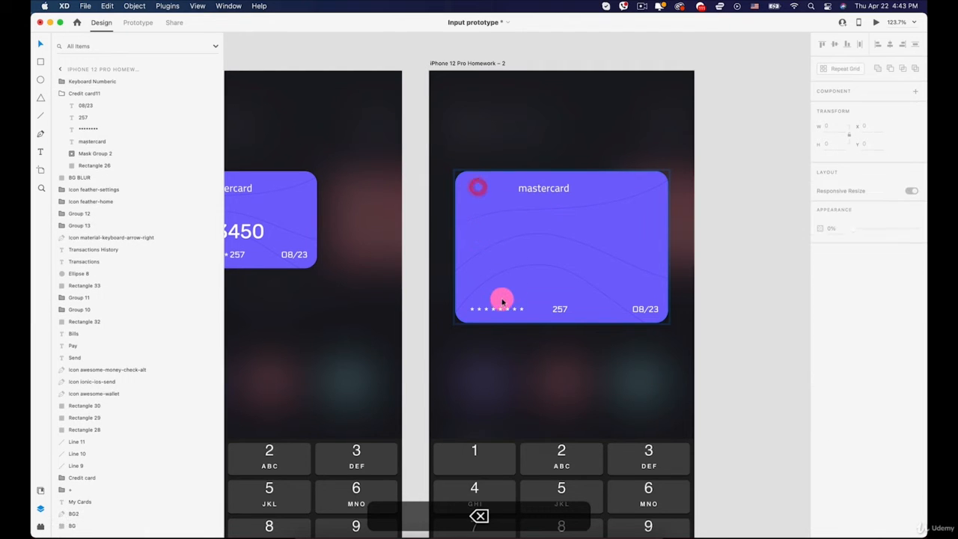
key(BackSpace)
click(563, 310)
key(BackSpace)
click(642, 307)
key(BackSpace)
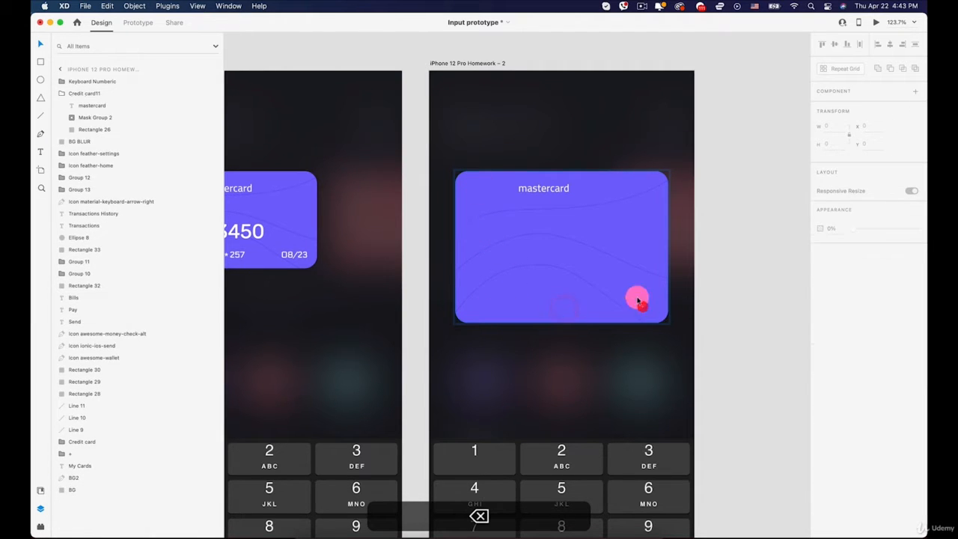
- Replace the mastercard label on the enlarged card with the two-line text "Input the amount you Want to send"
click(551, 187)
double_click(552, 187)
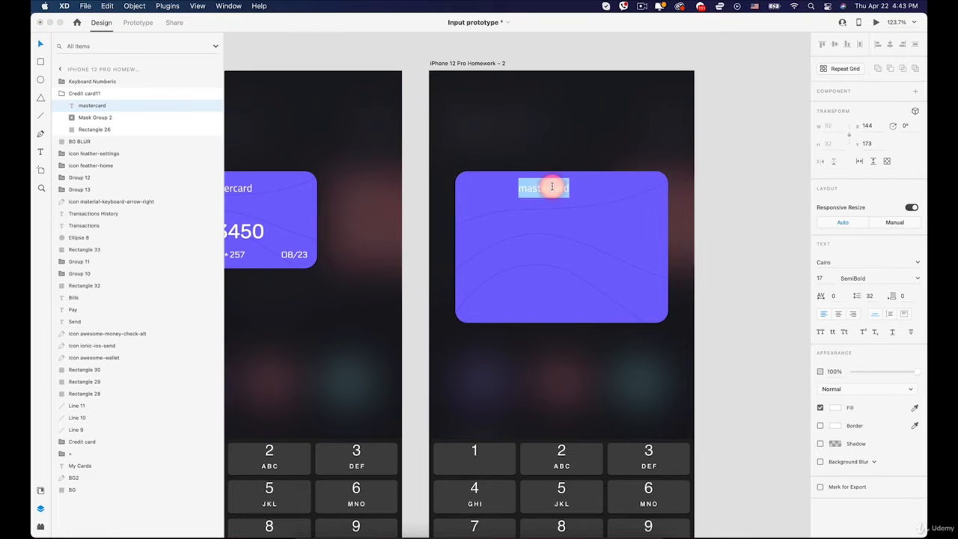
text(Input the amount you)
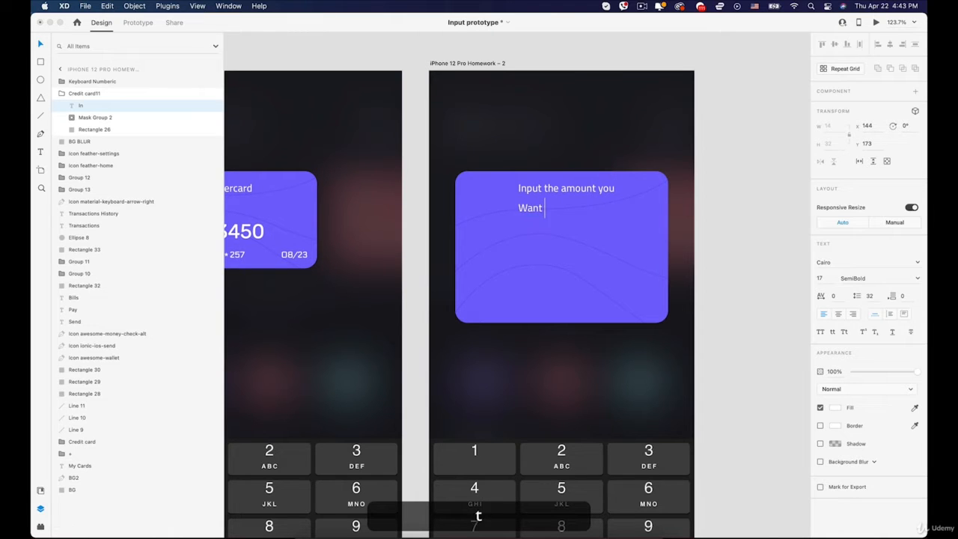
- Set the whole two-line prompt text to the Rubik font and center-align its lines
key(super+a)
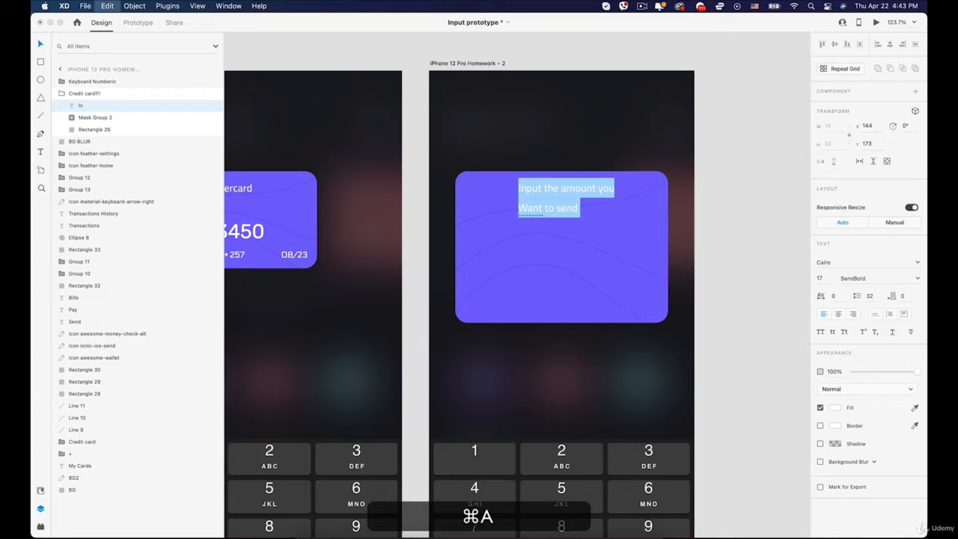
click(842, 264)
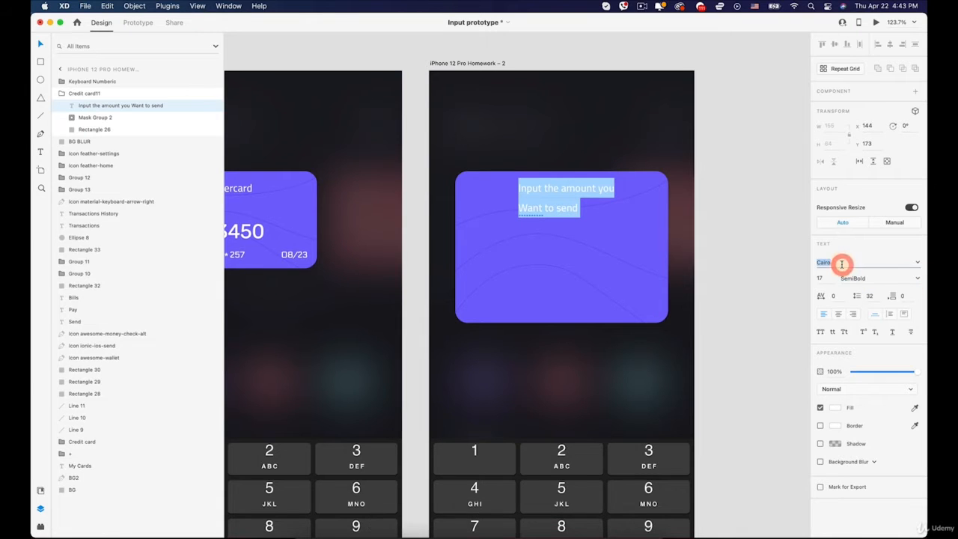
text(ru)
key(Return)
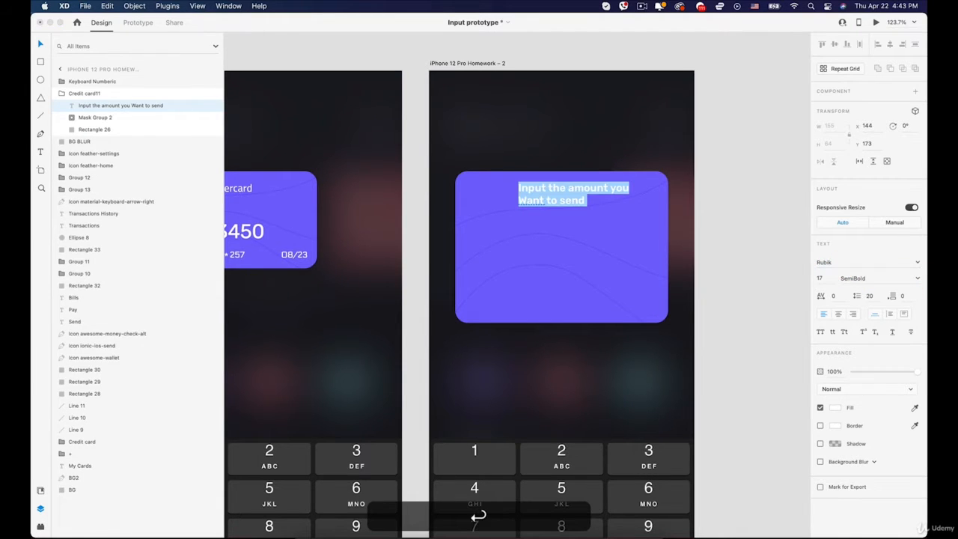
click(838, 315)
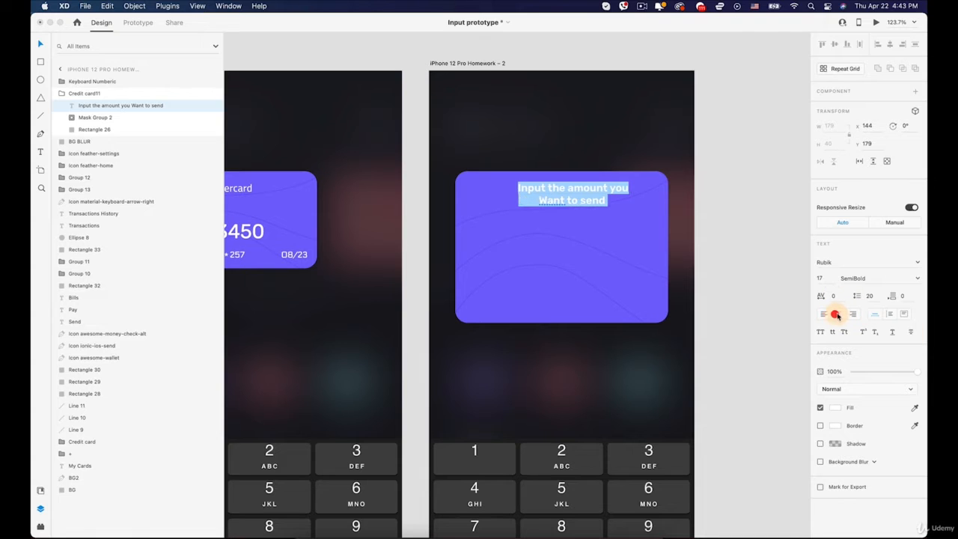
- Enlarge the prompt text to size 24, set its weight to Regular and center it near the card's upper edge at X 94, Y 193
click(40, 47)
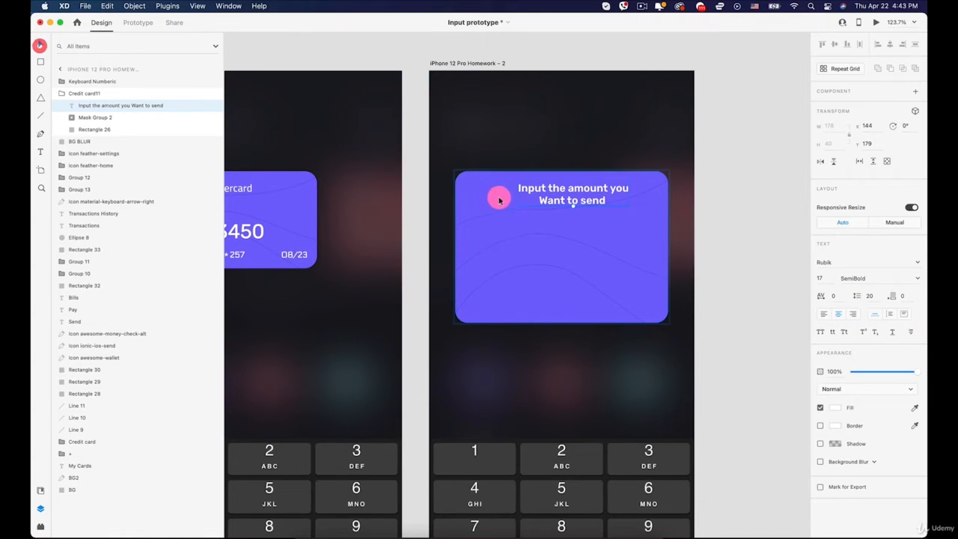
drag(560, 195, 569, 220)
click(917, 277)
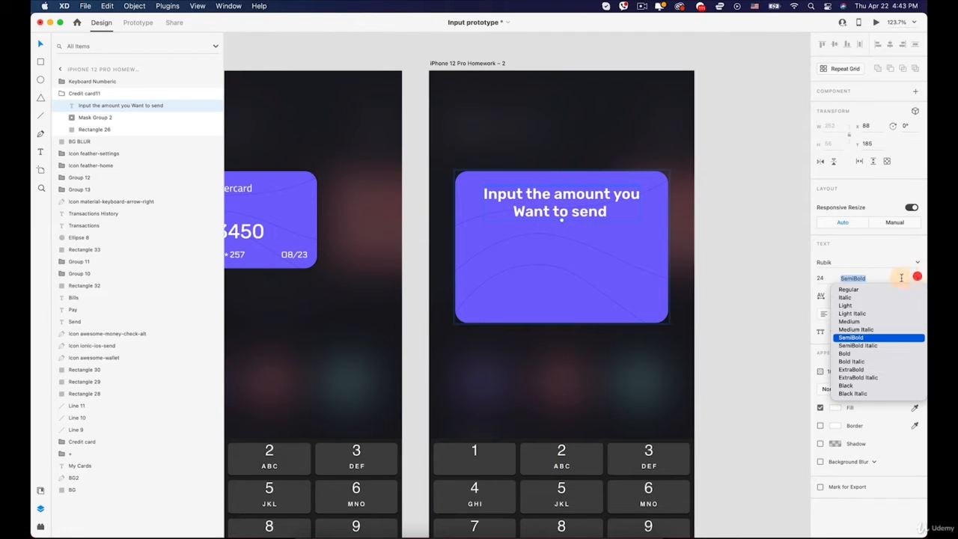
click(851, 322)
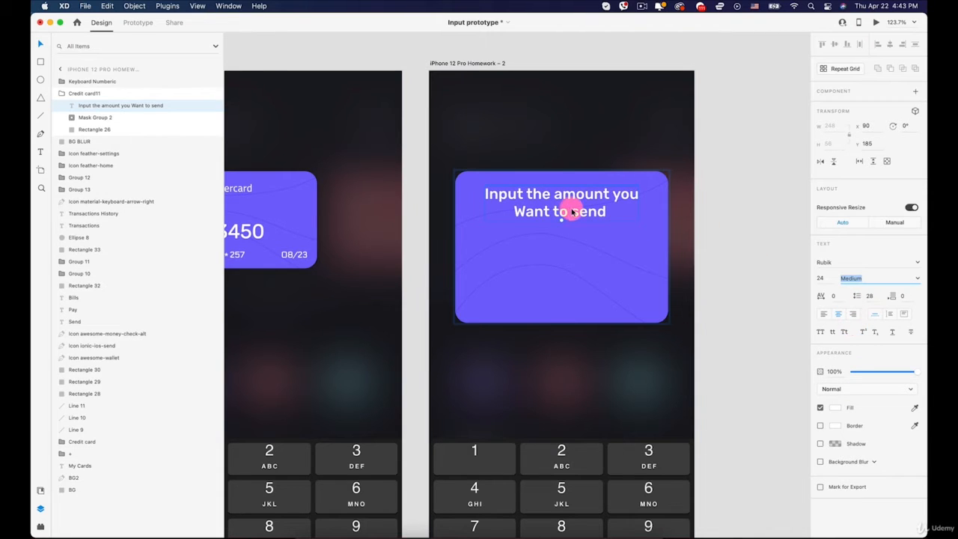
drag(573, 212, 574, 210)
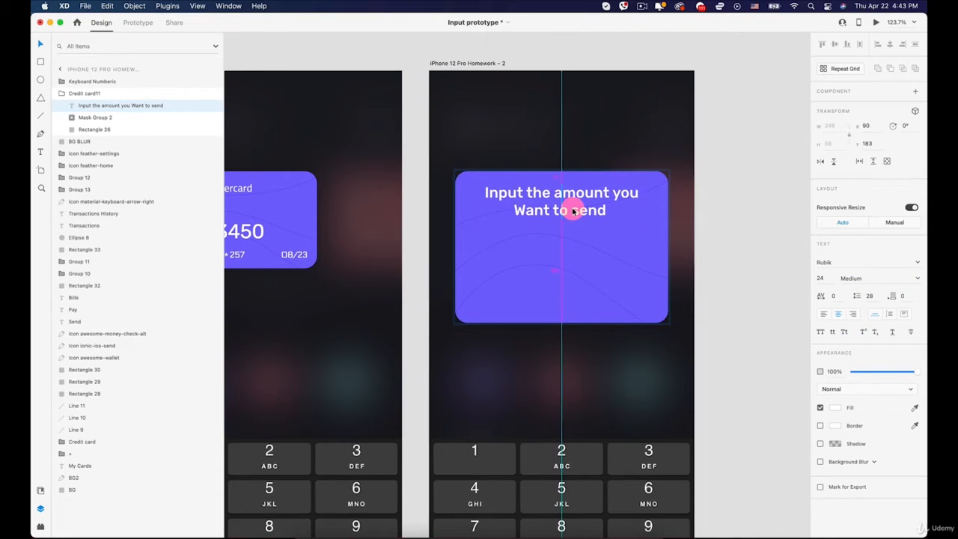
click(914, 280)
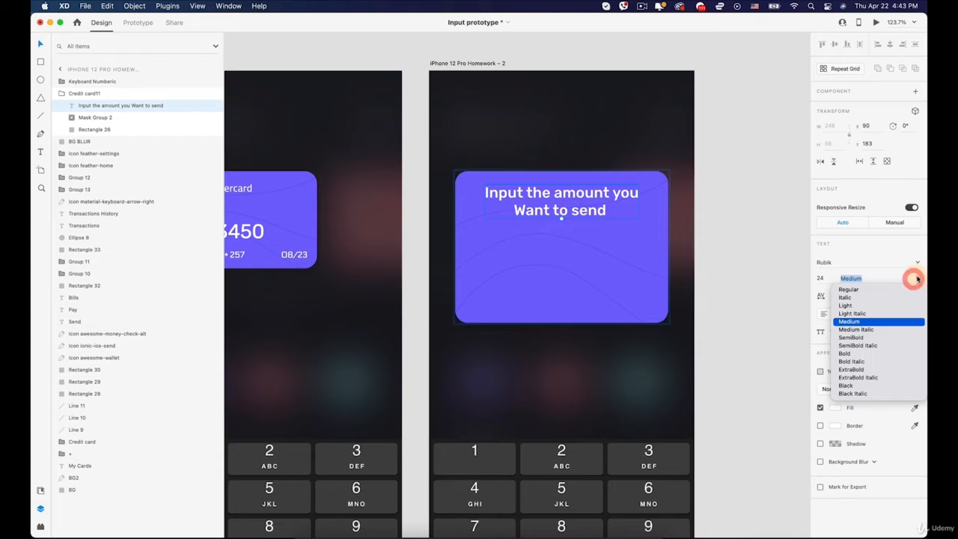
click(854, 281)
drag(555, 200, 539, 213)
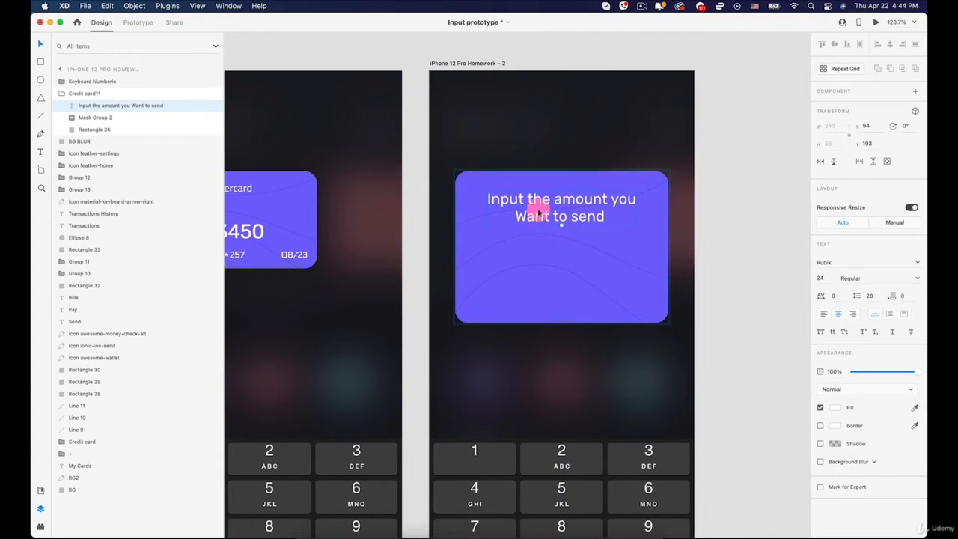
- Duplicate the prompt text straight down to Y 260 and replace the copy's text with "$"
click(535, 234)
click(545, 216)
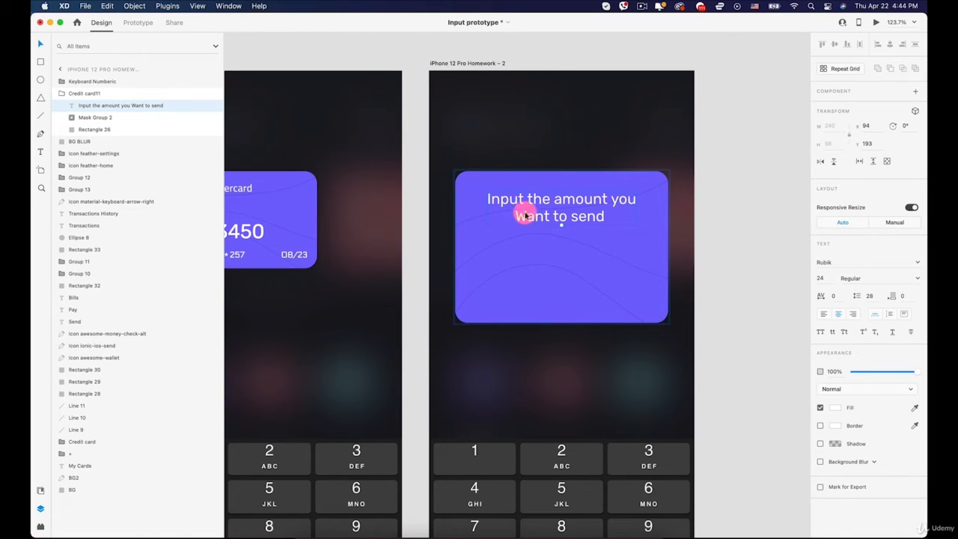
key(alt)
drag(534, 217, 531, 250)
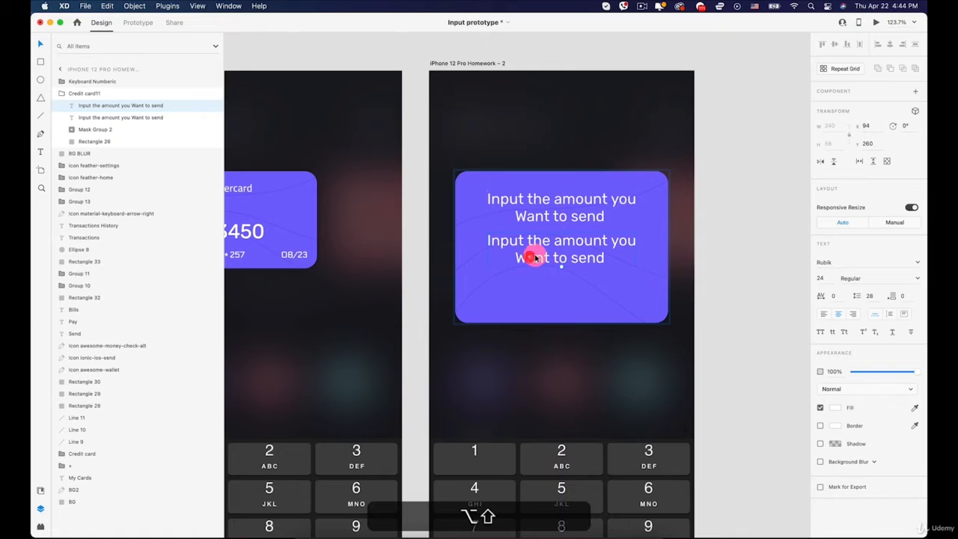
double_click(534, 256)
text($)
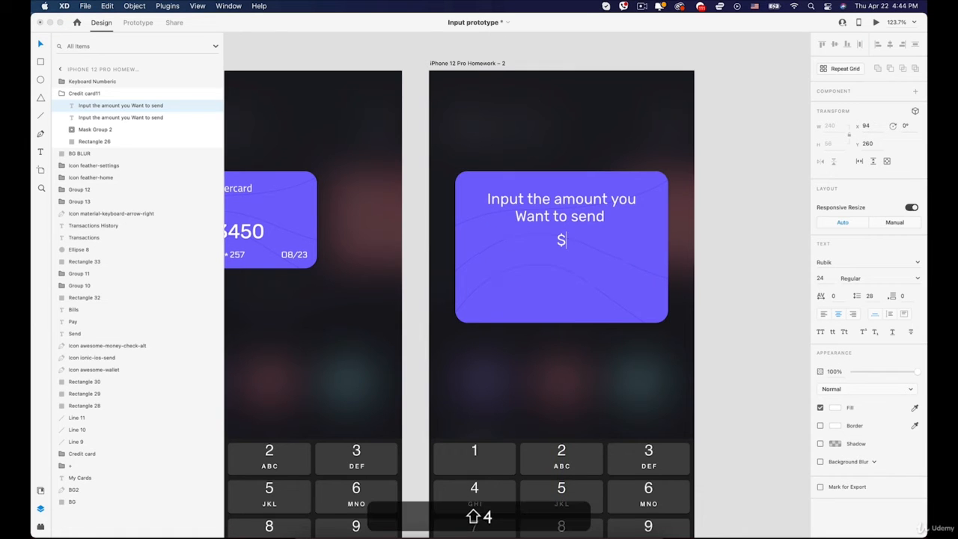
- Set the dollar sign to Medium weight, enlarge it to about size 37 and move it to about X 144, Y 255
double_click(558, 241)
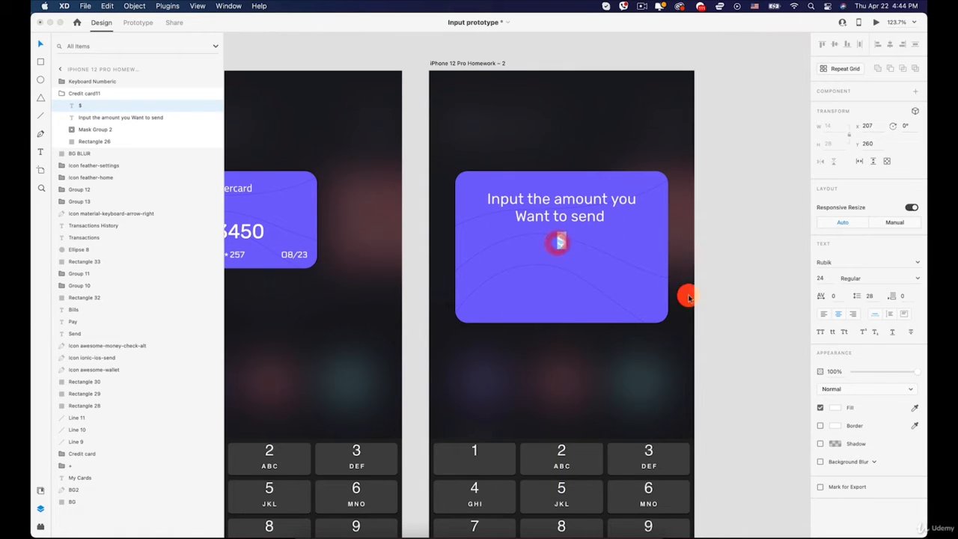
click(917, 278)
click(856, 318)
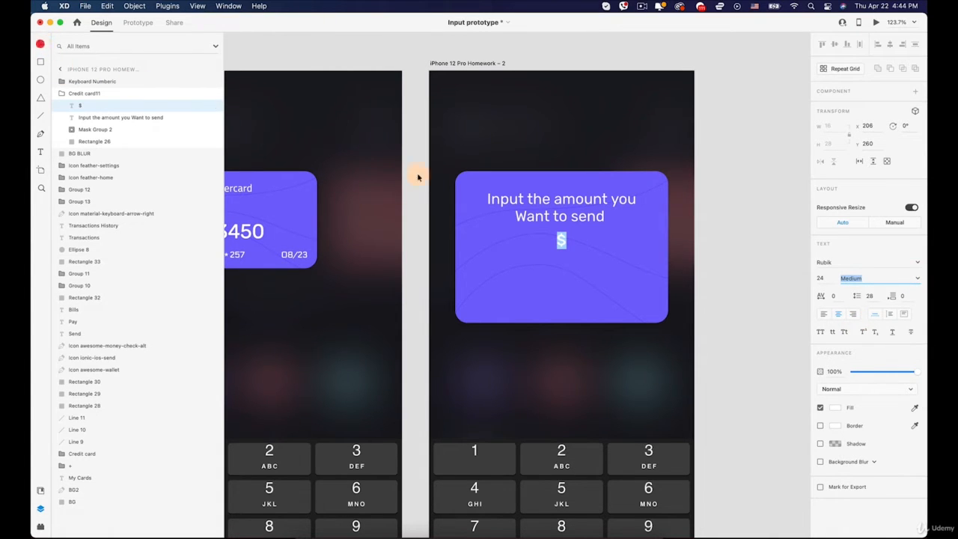
click(43, 44)
scroll(478, 237, up, 5)
click(569, 249)
drag(629, 247, 569, 252)
- Nudge the prompt text down to Y 195 and place the dollar sign at size 32 at about X 126, Y 269
scroll(551, 240, right, 5)
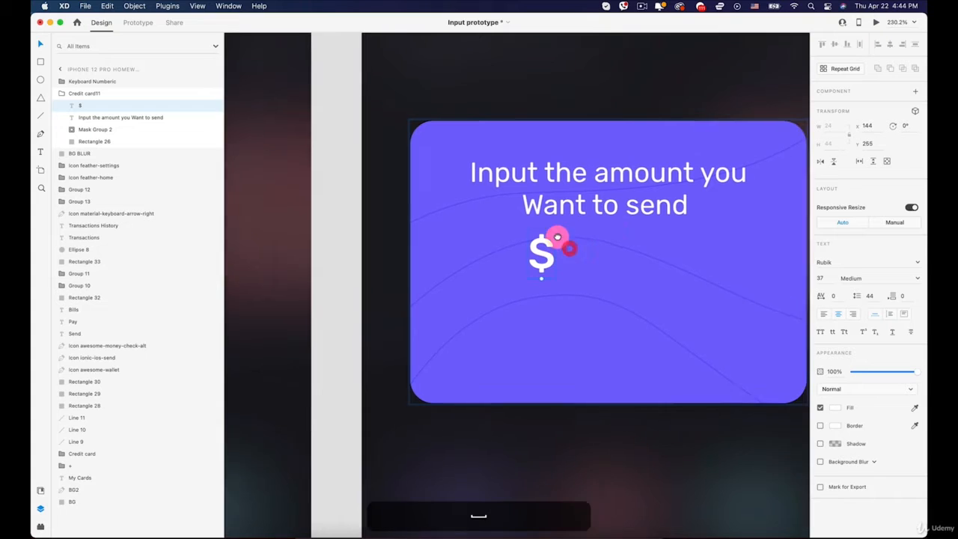
click(527, 189)
click(501, 177)
mouse_move(502, 178)
mouse_down()
mouse_move(490, 180)
mouse_move(498, 181)
mouse_up()
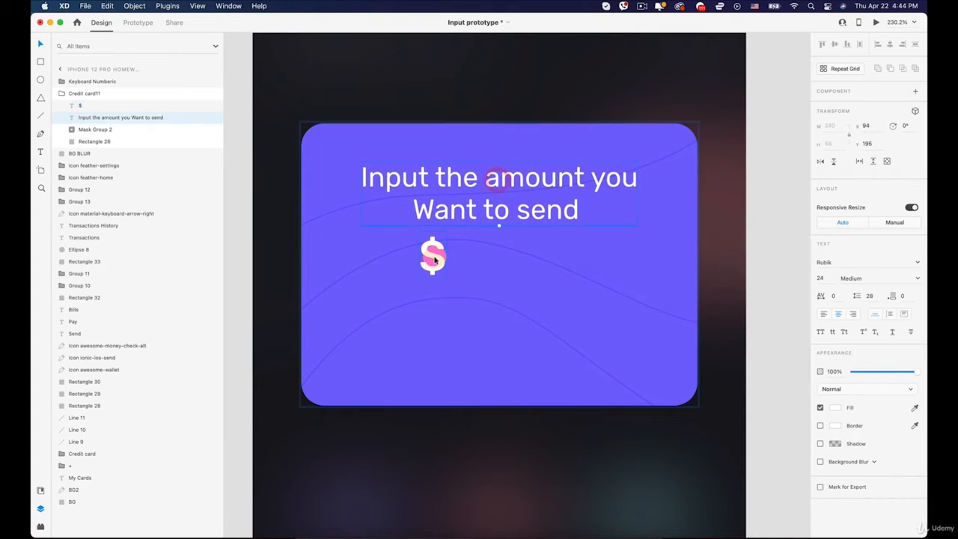
drag(436, 257, 412, 270)
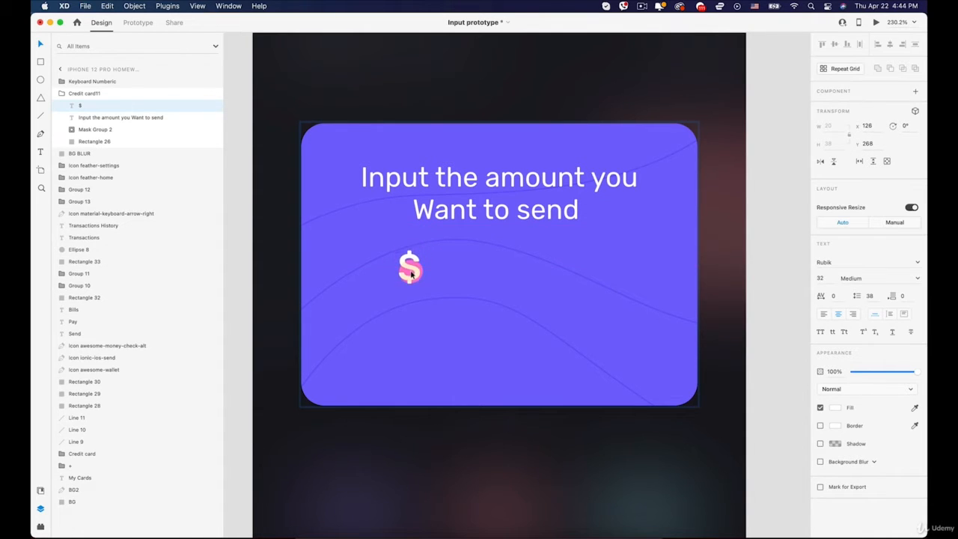
- Draw a horizontal line about 72 wide from the dollar sign's lower corner, with a white border and round cap
click(41, 116)
drag(418, 288, 494, 287)
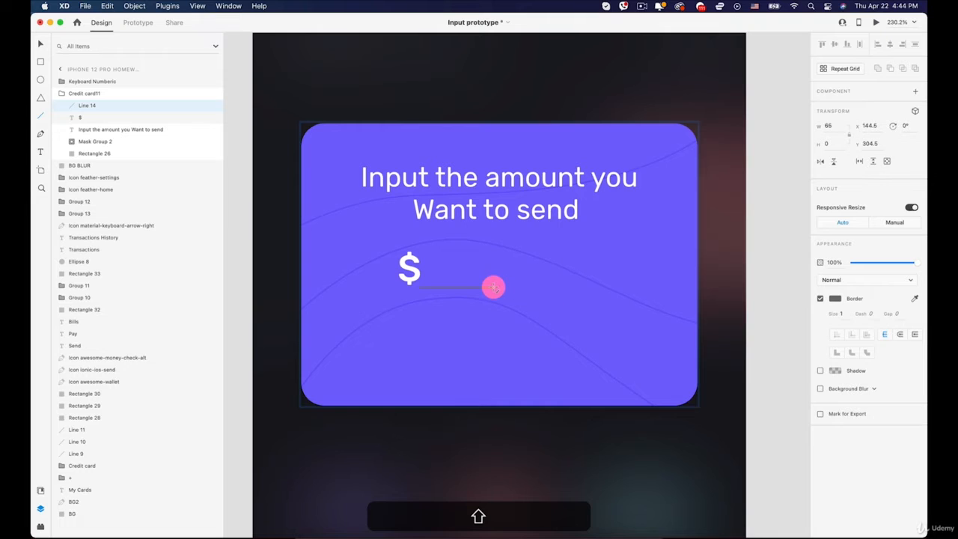
click(833, 298)
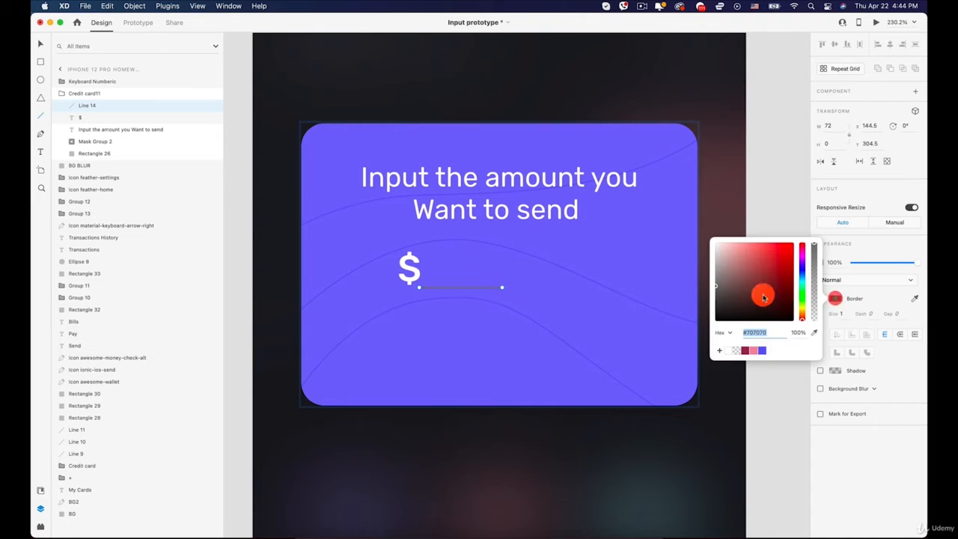
click(901, 335)
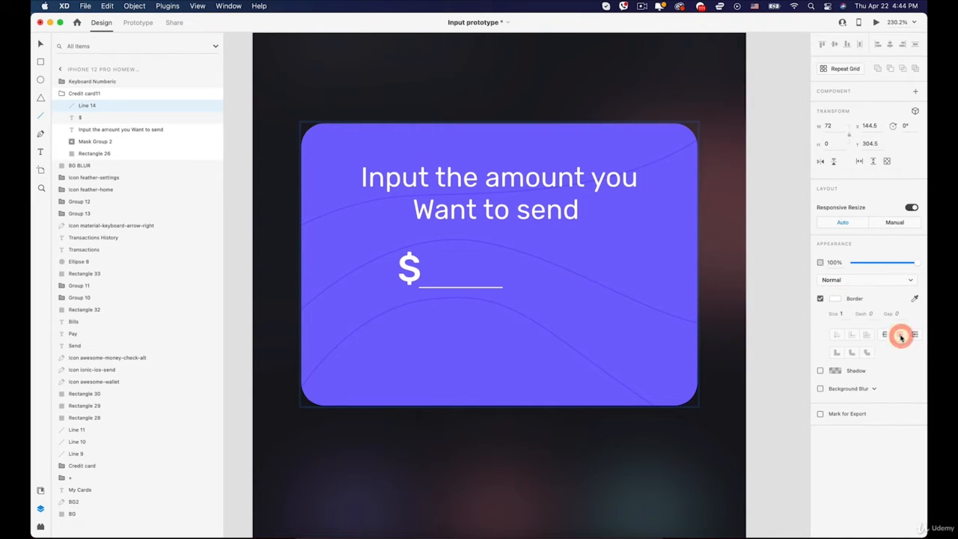
- Draw a vertical line about 28 high just beside the dollar sign, with a white (#FFFFFF) border and round cap
scroll(409, 274, up, 5)
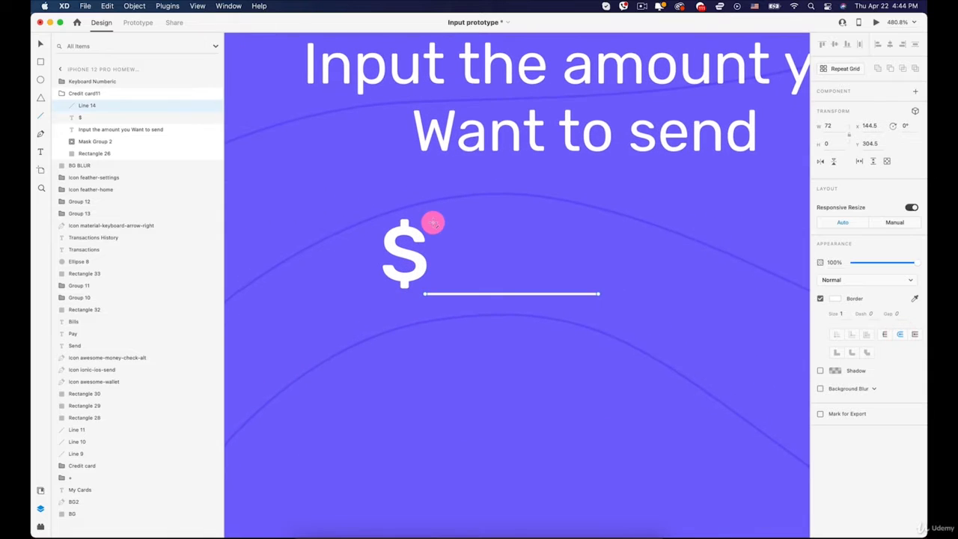
drag(433, 223, 435, 263)
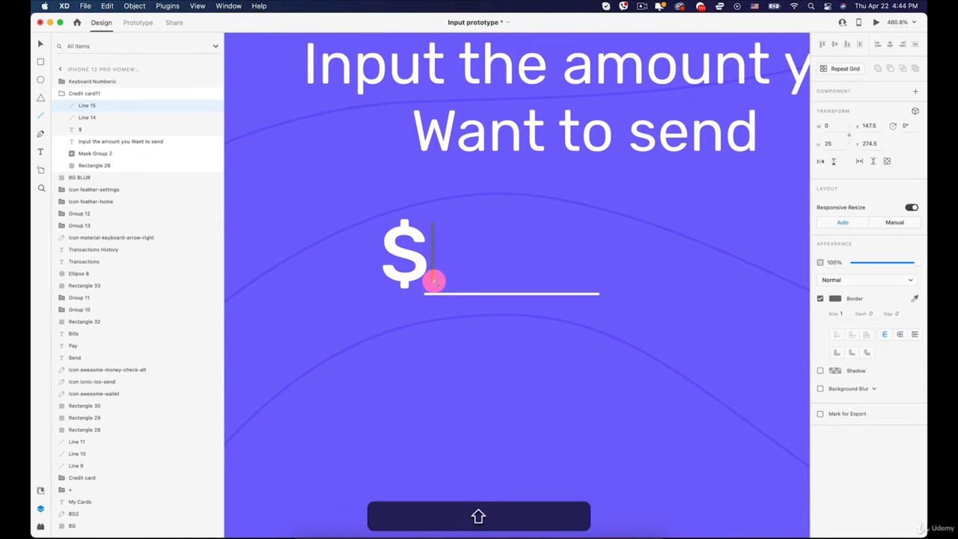
shift+drag(435, 289, 435, 289)
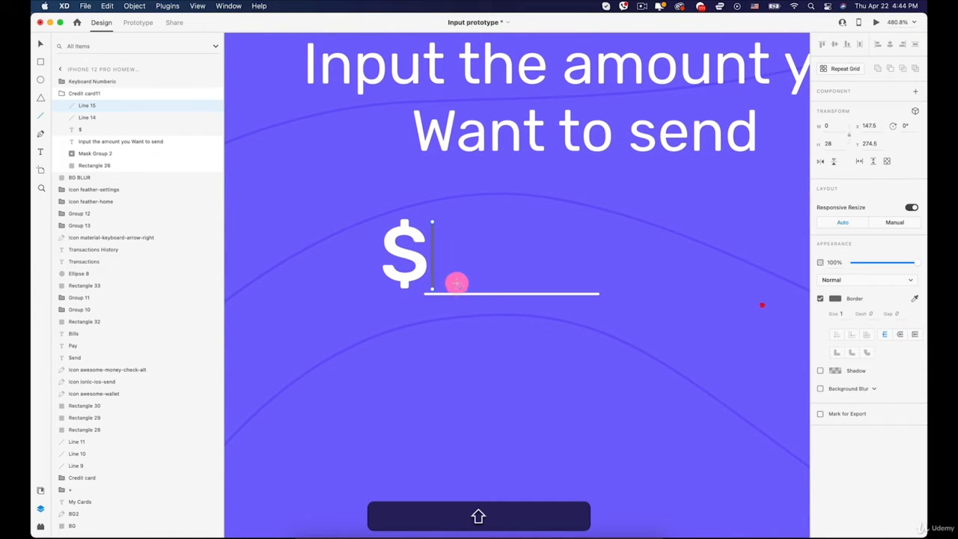
click(834, 298)
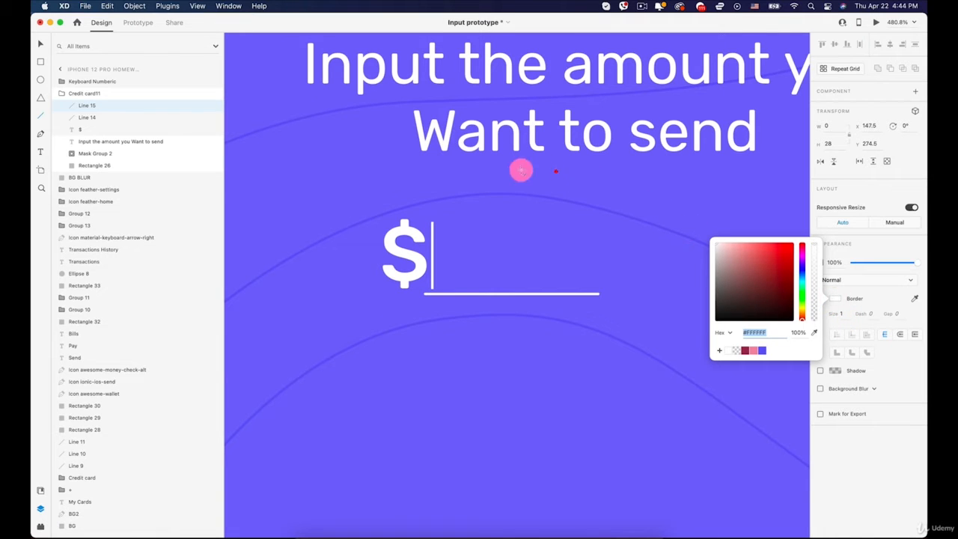
click(891, 333)
click(900, 334)
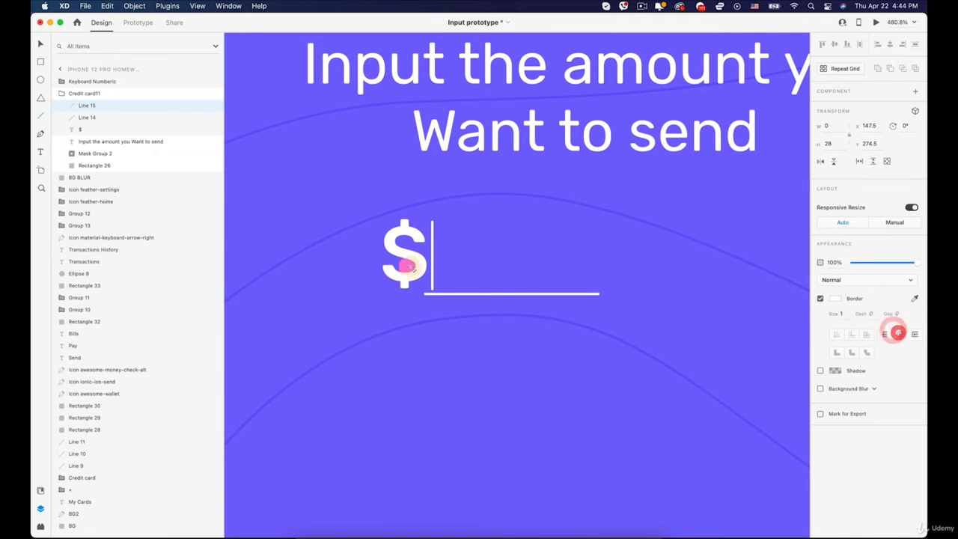
- Shift the horizontal line sideways so it starts under the vertical line at X 147.5, and clear the selection
key(v)
key(v)
click(462, 295)
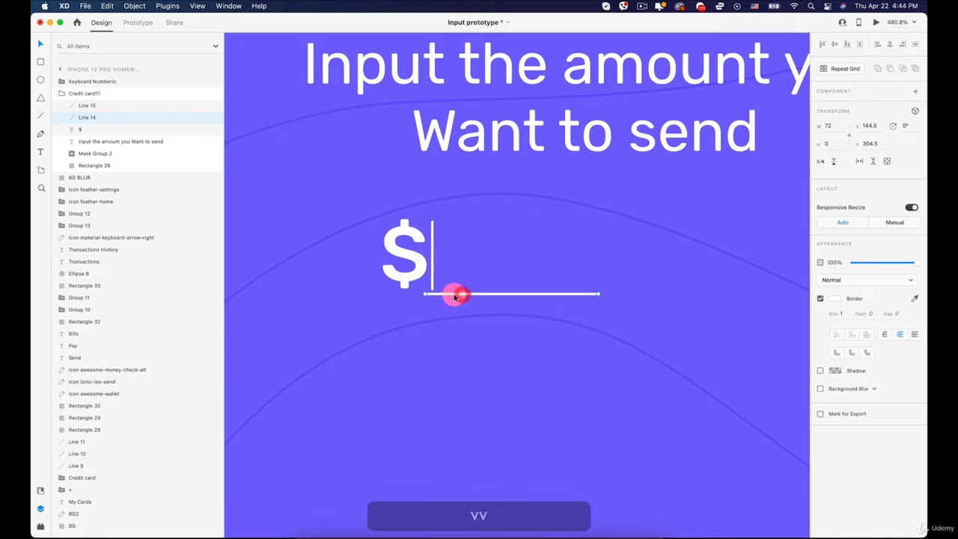
click(488, 250)
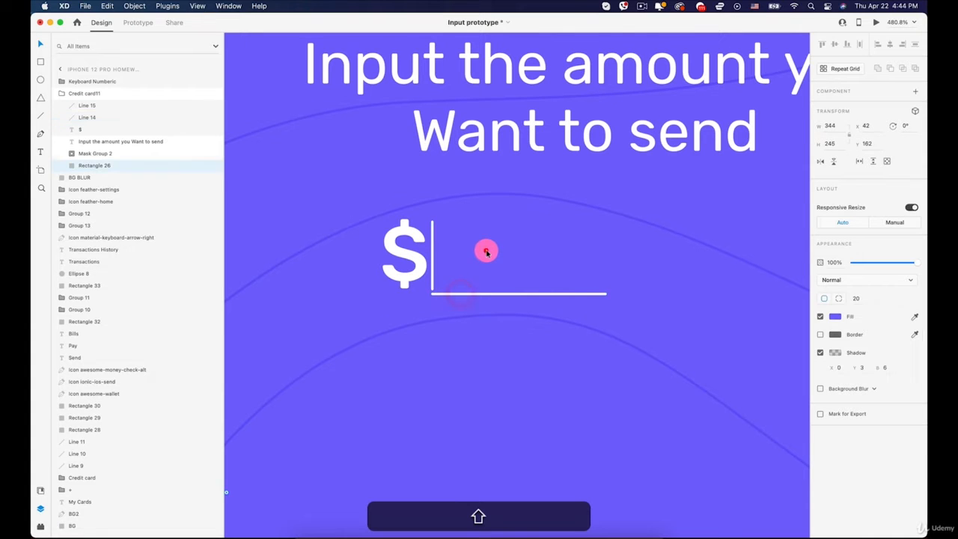
key(super+3)
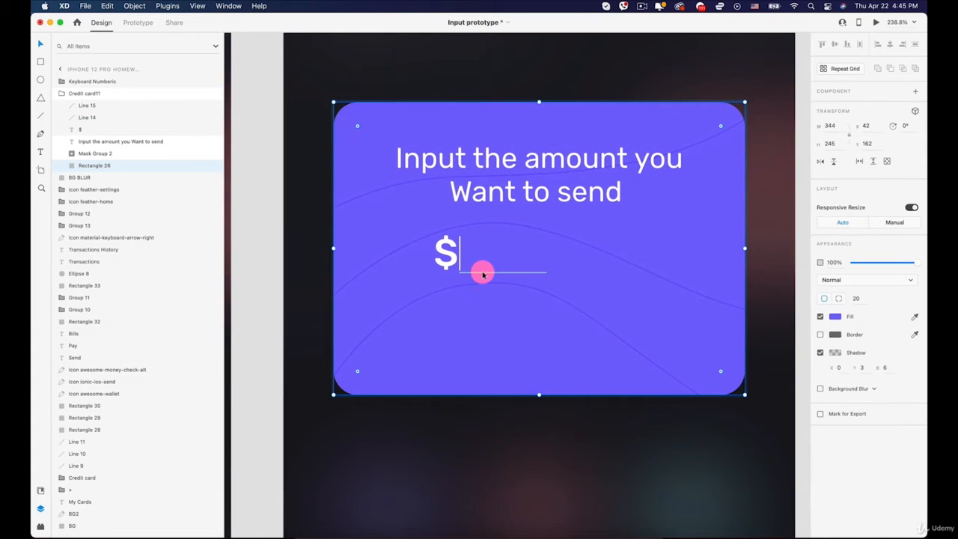
scroll(483, 275, down, 5)
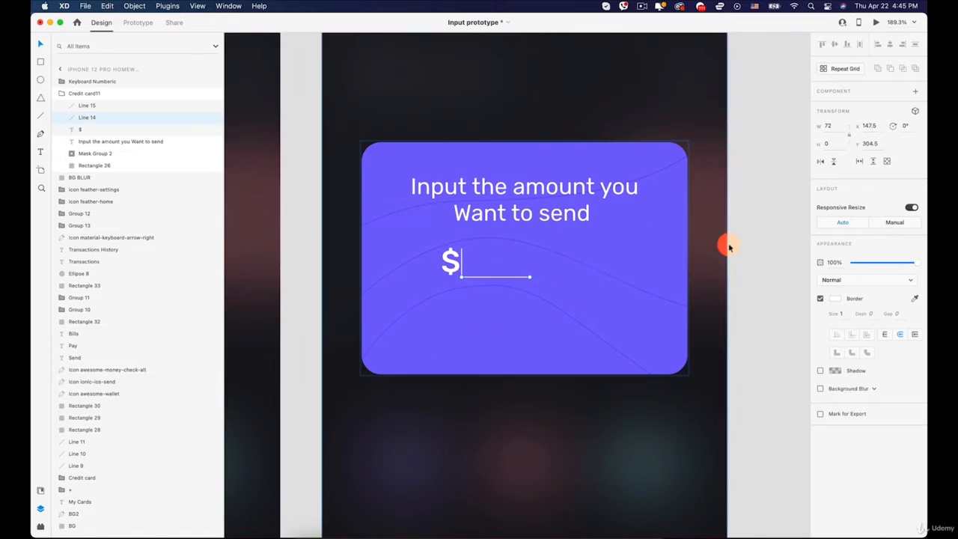
click(760, 257)
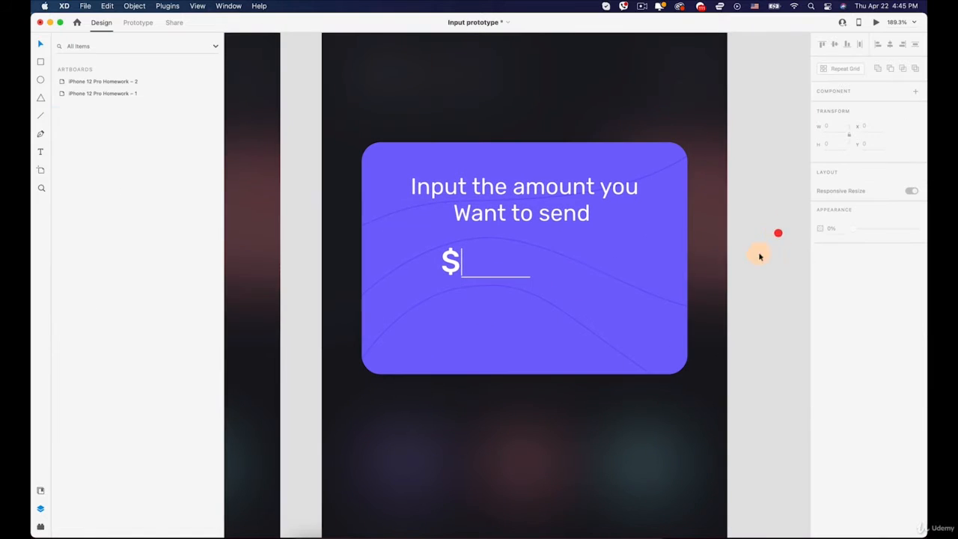
- Shift the dollar sign and both cursor lines together sideways to X 165 so they sit centred under the prompt text
double_click(584, 188)
scroll(464, 261, up, 5)
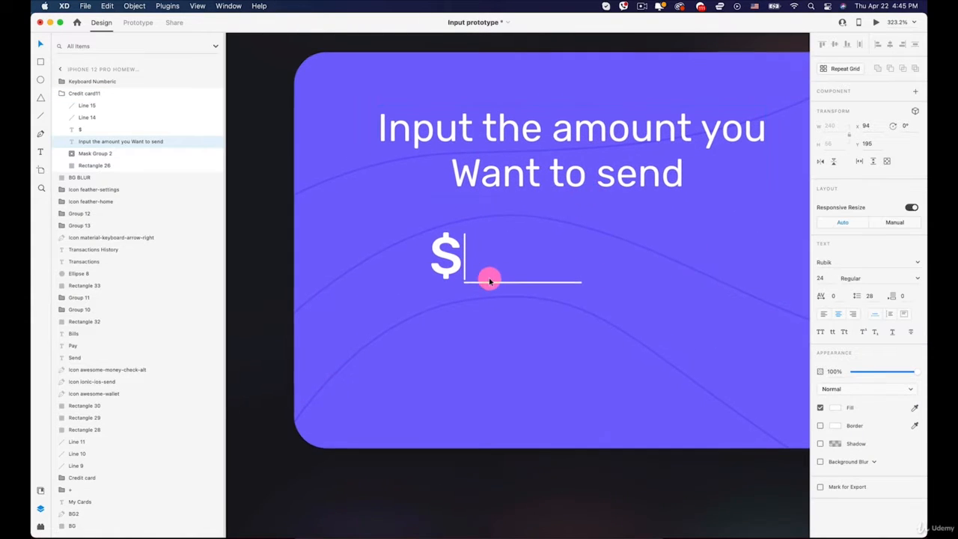
click(493, 283)
shift+click(464, 257)
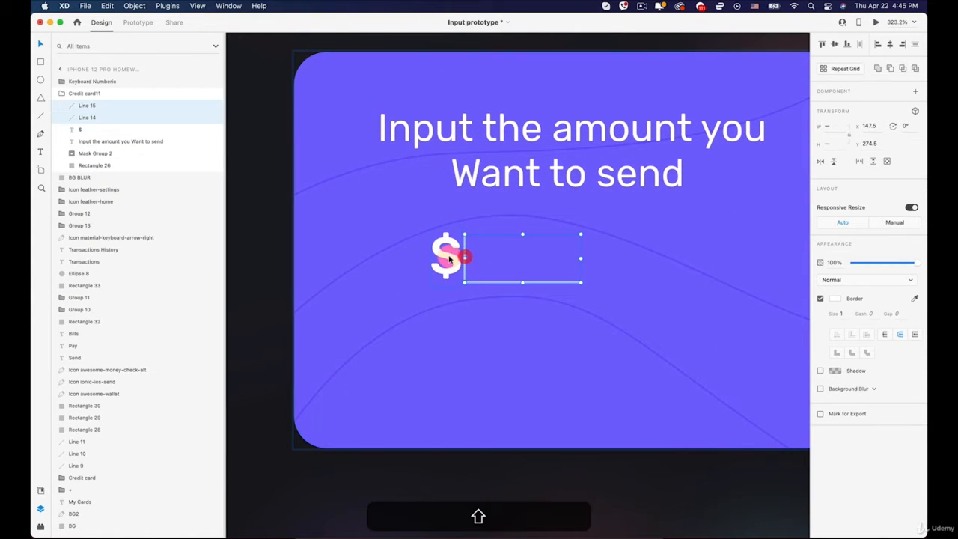
shift+click(448, 258)
key(shift+Right)
key(shift+Right)
key(shift+Right)
key(shift+Right)
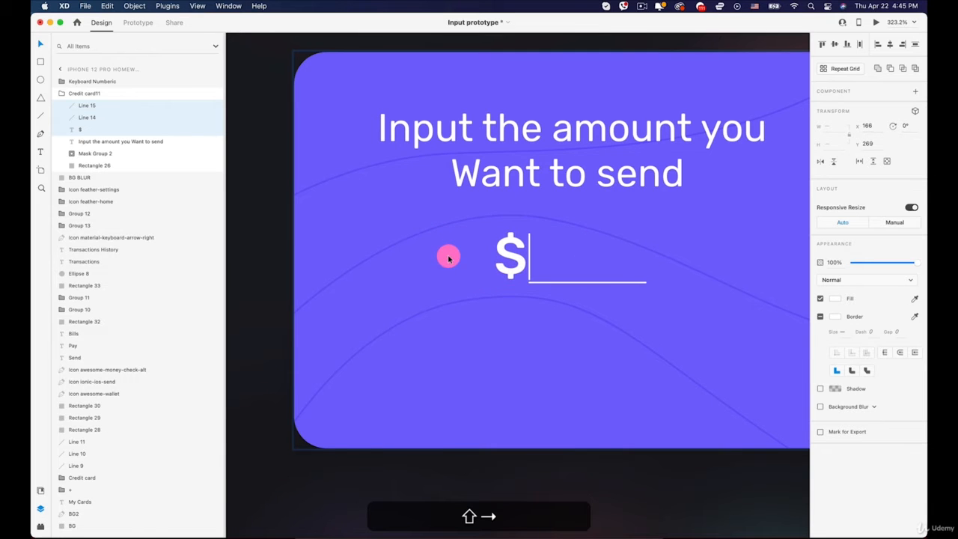
scroll(450, 258, down, 5)
key(Left)
key(Left)
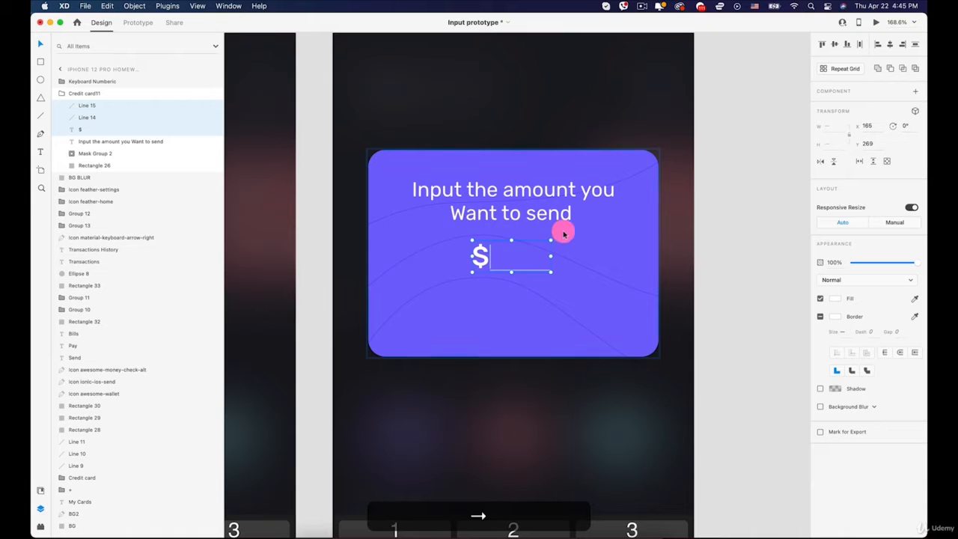
click(735, 205)
- Draw a white rectangle about 191 × 43 in the card's lower part and remove its border
scroll(734, 205, down, 5)
scroll(734, 204, up, 5)
scroll(734, 205, up, 2)
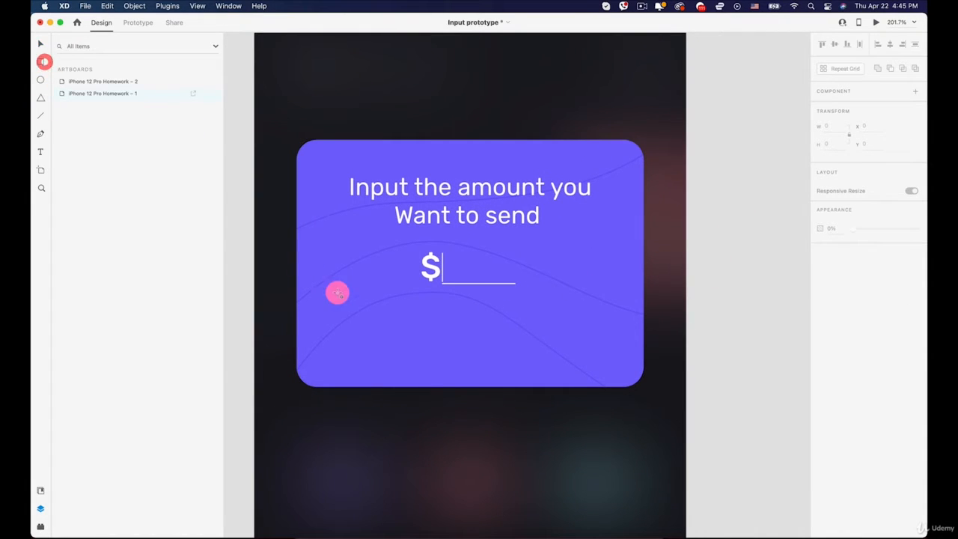
drag(360, 327, 555, 369)
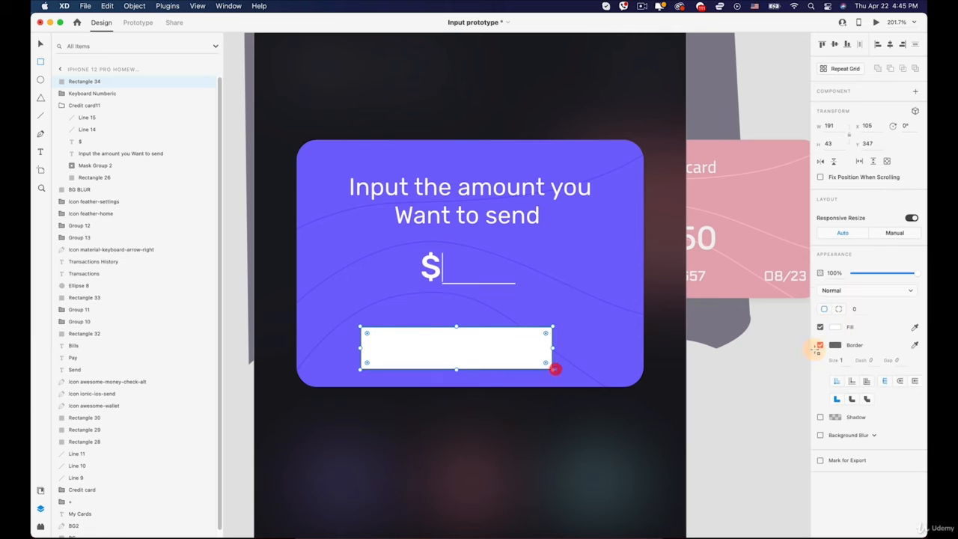
click(821, 346)
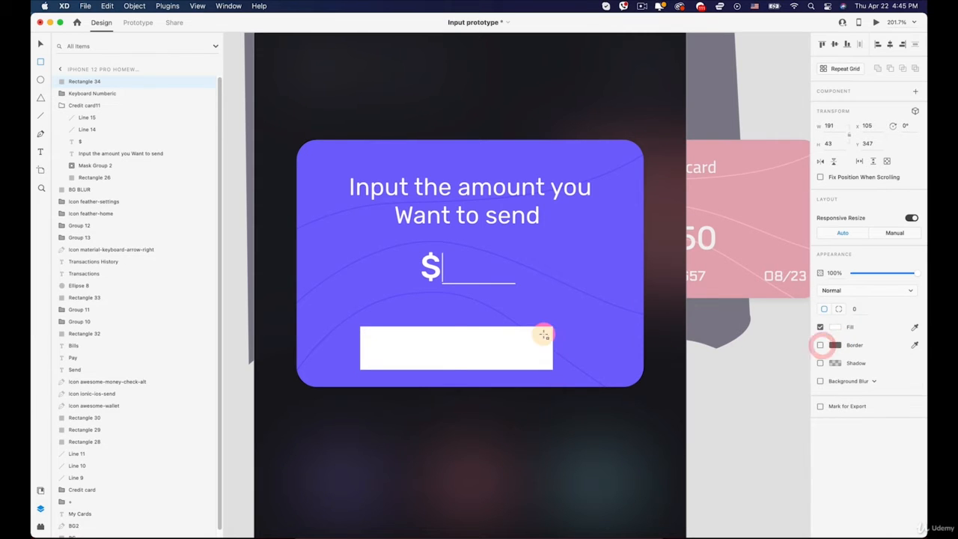
- Round the white rectangle's corners to 22, narrow it to about 143 and centre it in the card at about X 143, Y 345
key(v)
drag(547, 335, 351, 367)
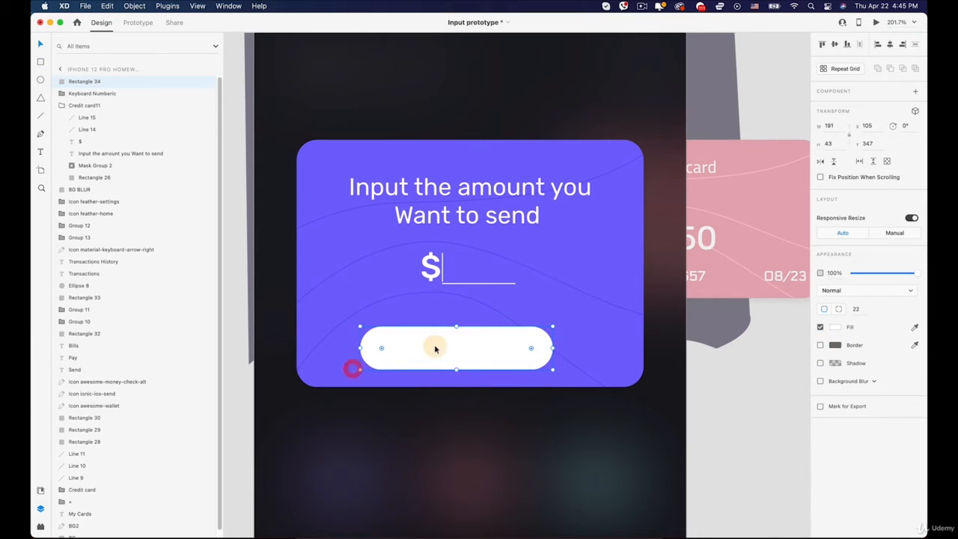
mouse_move(436, 347)
mouse_down()
mouse_move(461, 342)
mouse_move(449, 343)
mouse_up()
drag(566, 345, 519, 351)
mouse_move(460, 349)
mouse_down()
mouse_move(490, 349)
mouse_move(479, 349)
mouse_up()
- Add the text "Send" on the white button and set its fill to dark grey #343434
key(t)
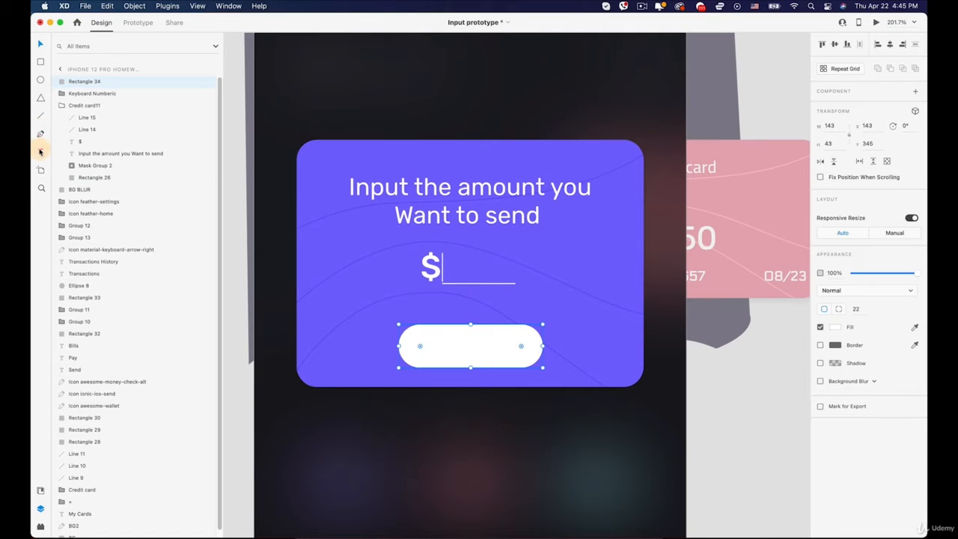
click(453, 350)
text(S)
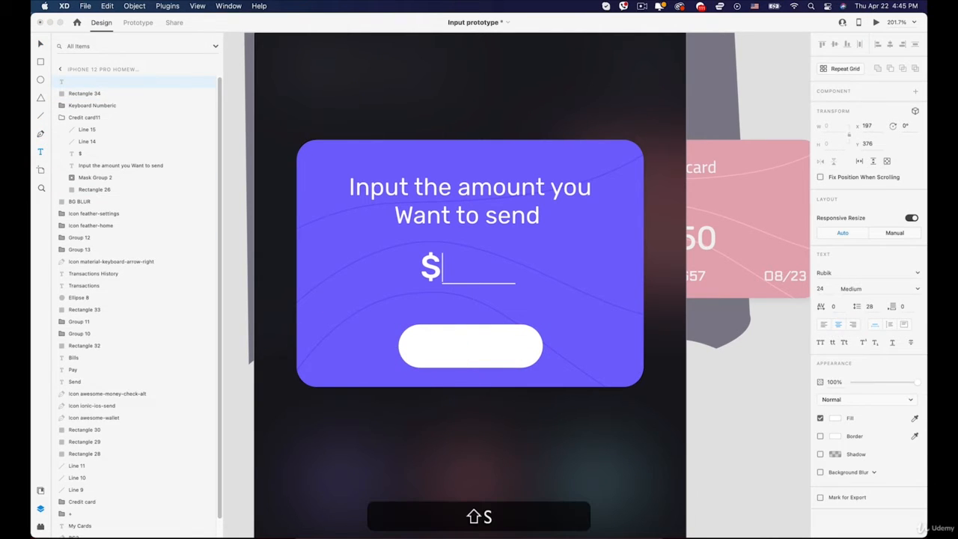
key(super+a)
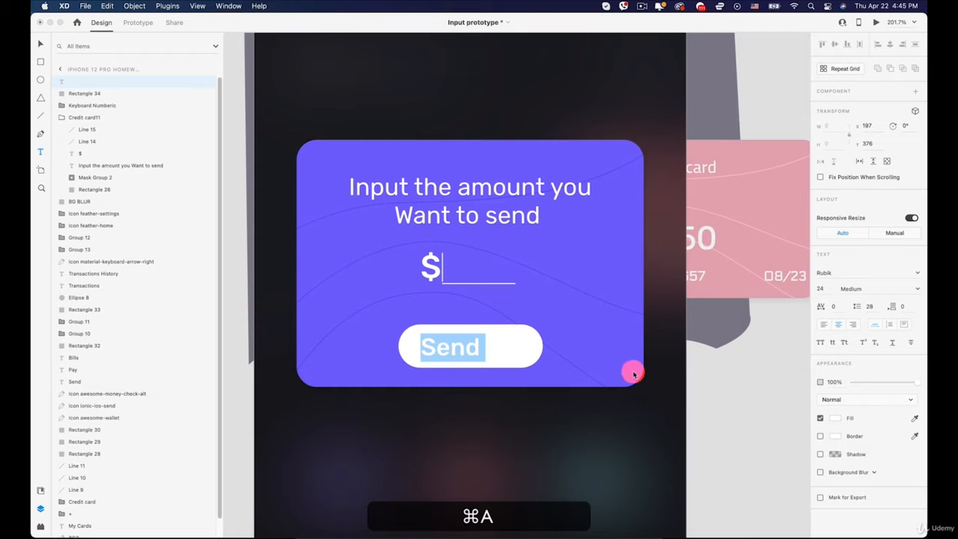
click(835, 417)
drag(742, 406, 708, 423)
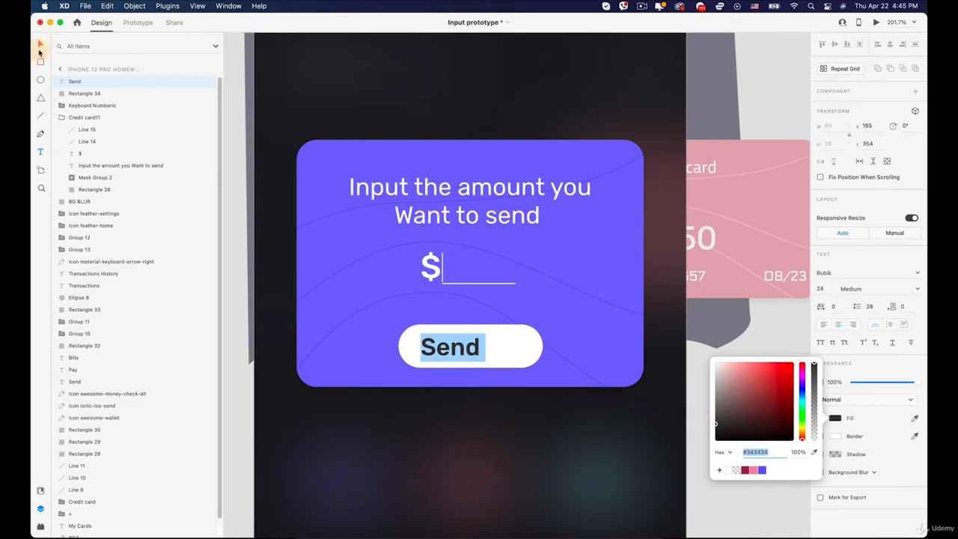
- Scale the Send text down to size 19 and centre it in the white button, then clear the selection
click(40, 45)
click(445, 341)
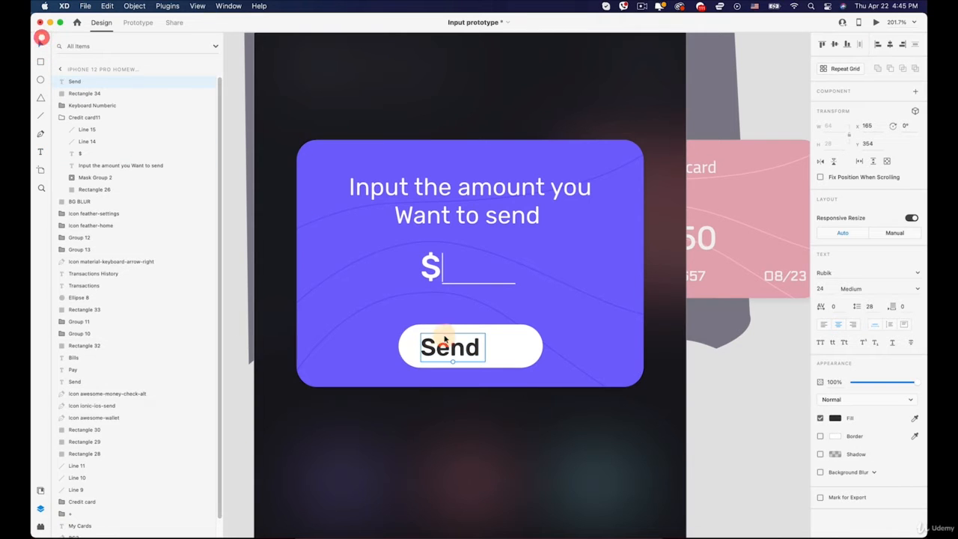
mouse_move(462, 347)
mouse_down()
mouse_move(493, 346)
mouse_move(467, 349)
mouse_move(477, 349)
mouse_up()
shift+click(515, 342)
shift+click(479, 346)
shift+click(515, 345)
shift+click(516, 347)
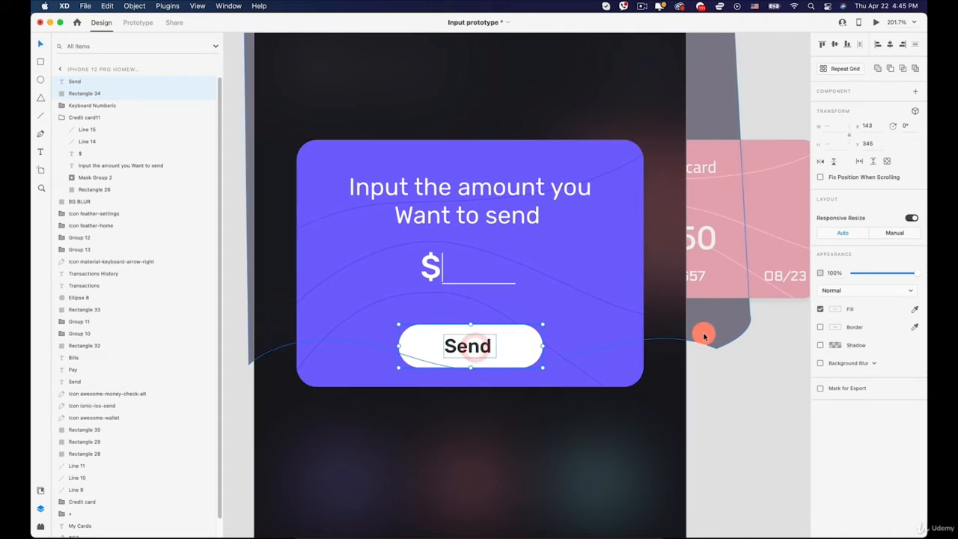
click(704, 334)
click(718, 387)
- Lower the opacity of the Send text so the button looks inactive
click(470, 346)
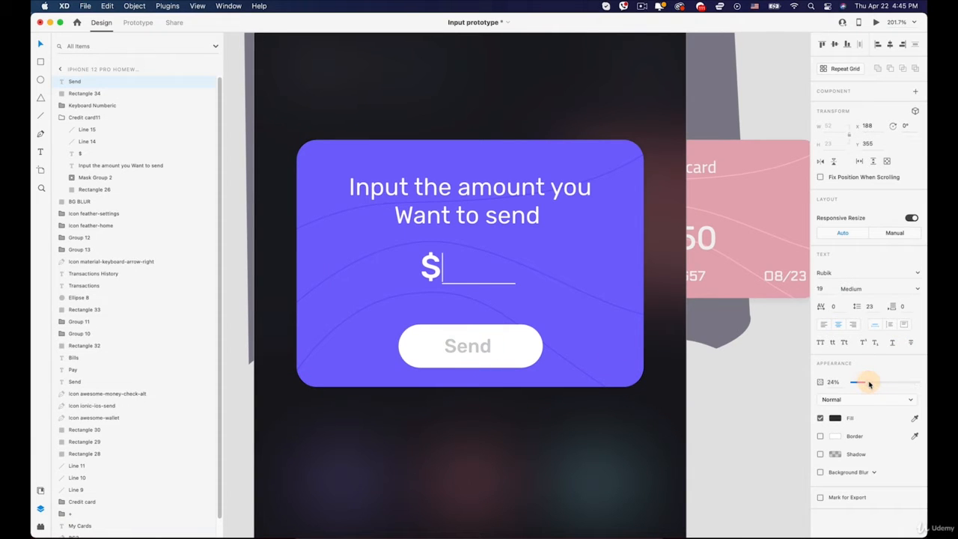
drag(877, 383, 875, 382)
click(740, 423)
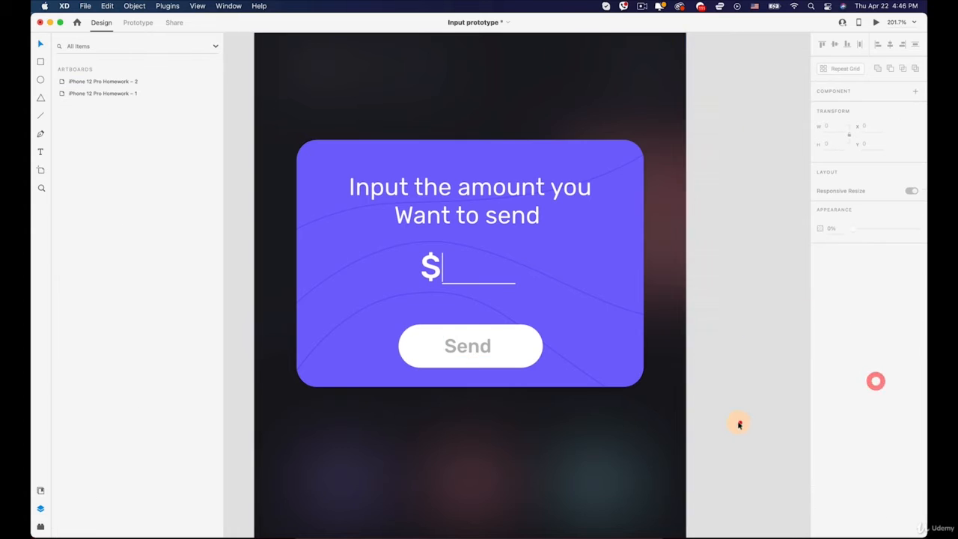
- Move the second artboard slightly farther away from the first one to widen the gap between them
scroll(609, 387, down, 10)
key(space)
drag(581, 398, 561, 282)
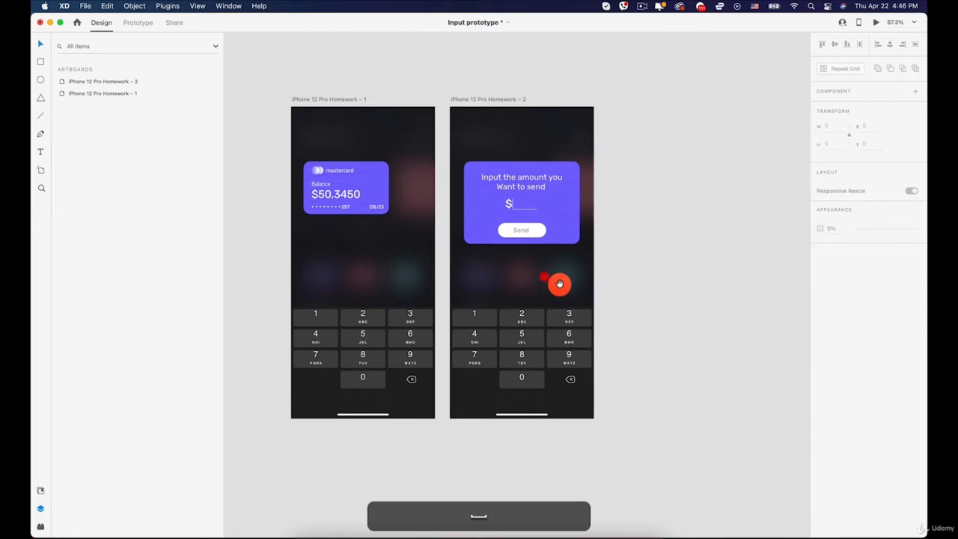
drag(469, 101, 487, 95)
click(480, 67)
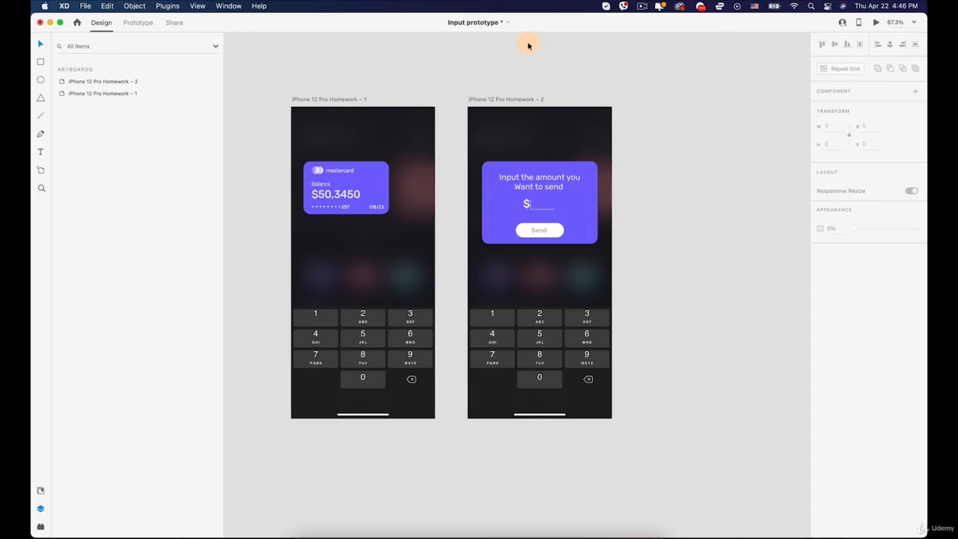
- Set the opacity of the BG BLUR rectangle on the first artboard to 0
click(131, 23)
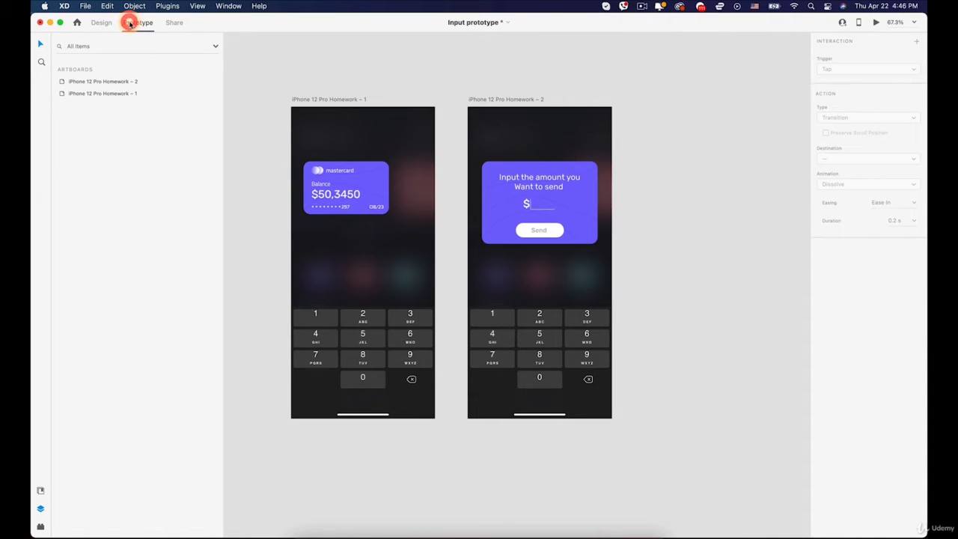
click(104, 23)
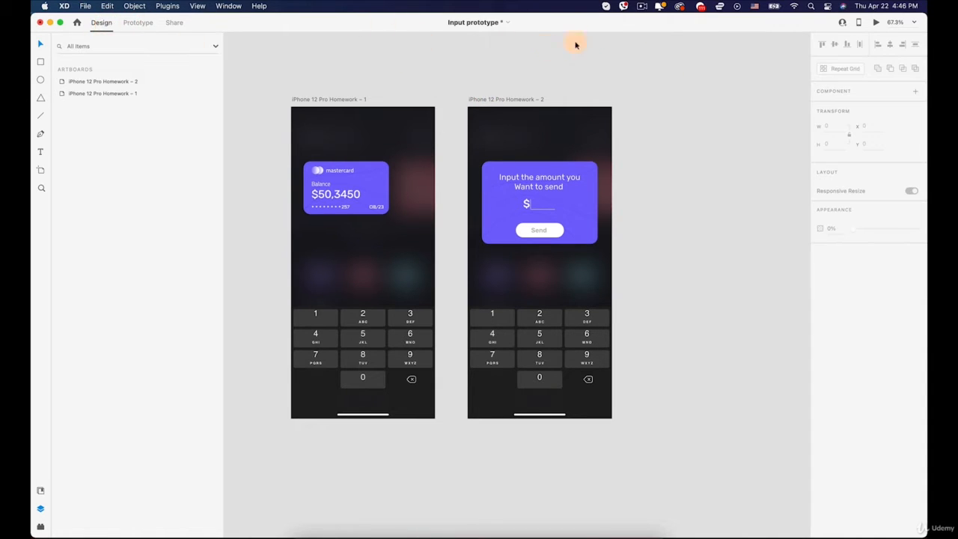
click(398, 124)
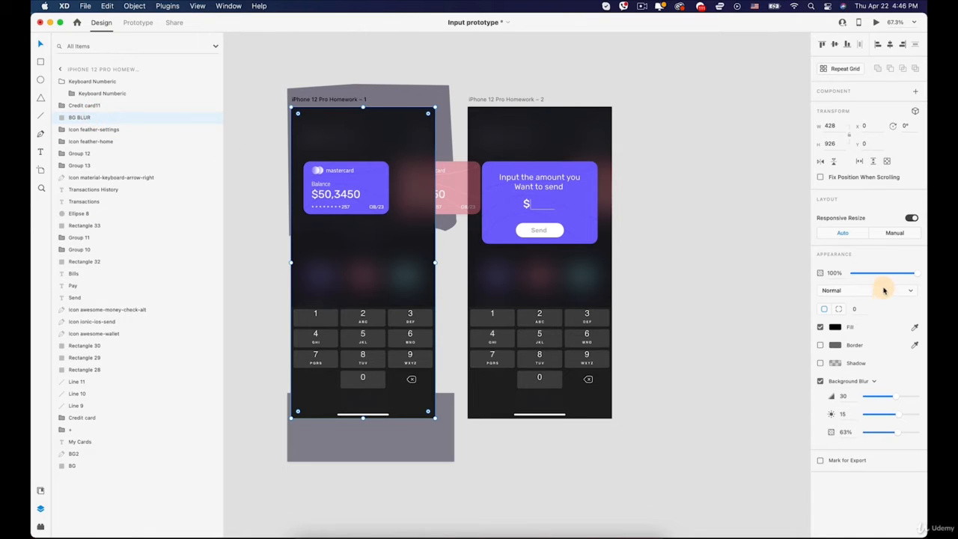
drag(886, 275, 766, 274)
click(719, 270)
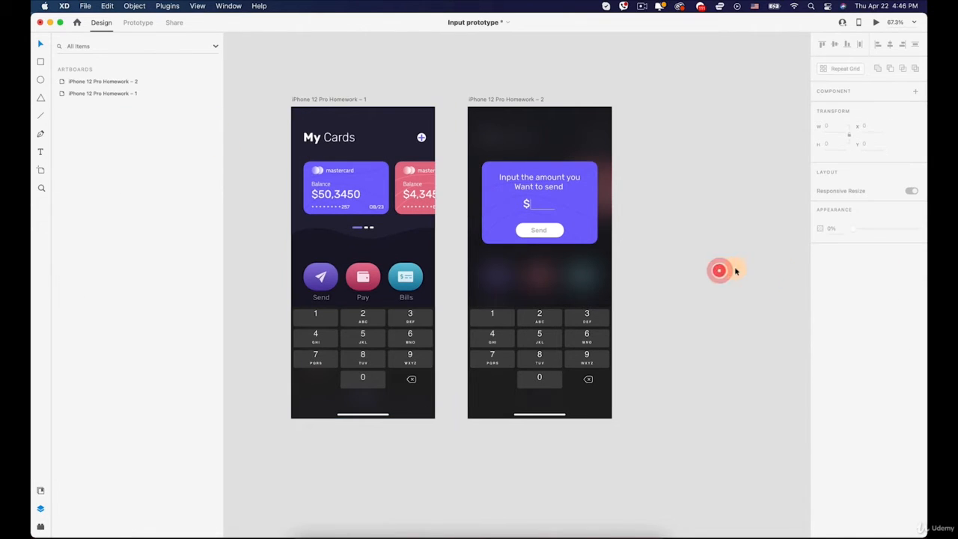
- Move the first artboard's numeric keyboard just below the artboard to Y 928 and set its opacity to 0%
click(385, 337)
click(399, 304)
drag(355, 329, 346, 443)
drag(873, 316, 834, 307)
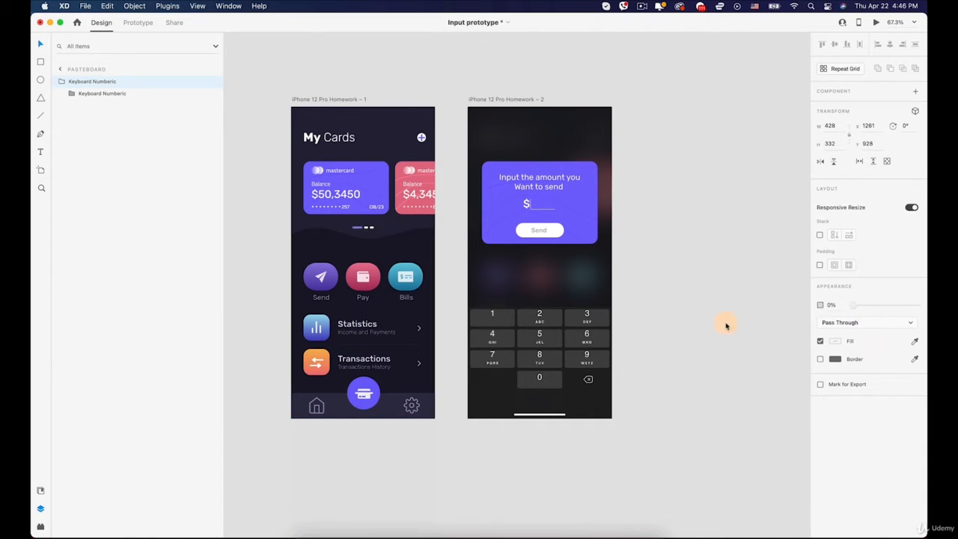
click(697, 334)
click(544, 144)
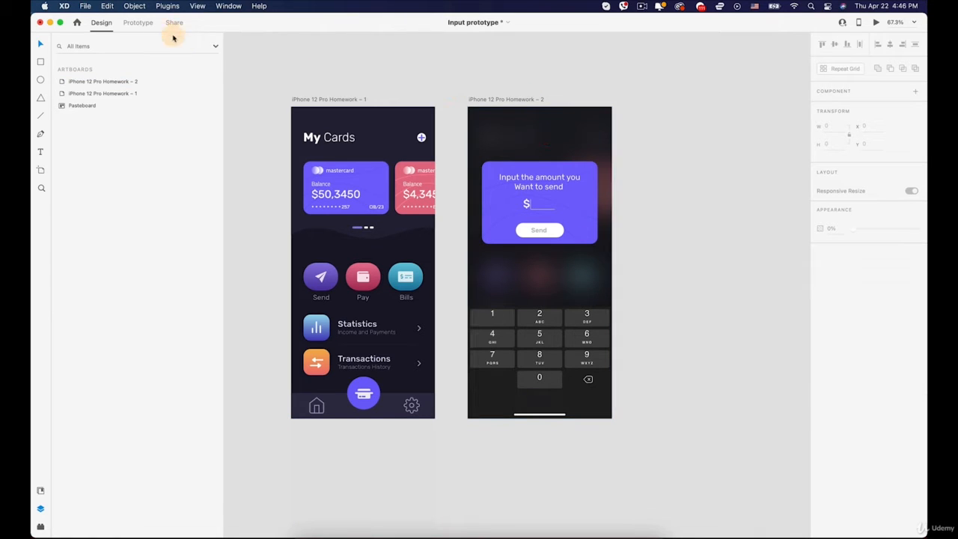
- Link the purple card on the first artboard to iPhone 12 Pro Homework – 2 with a Tap trigger and Auto-Animate action
click(146, 23)
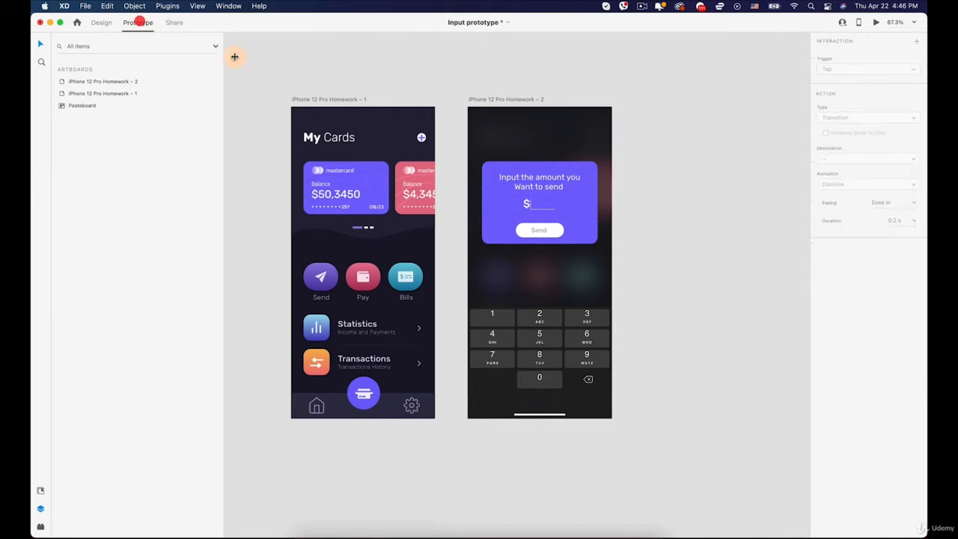
click(340, 164)
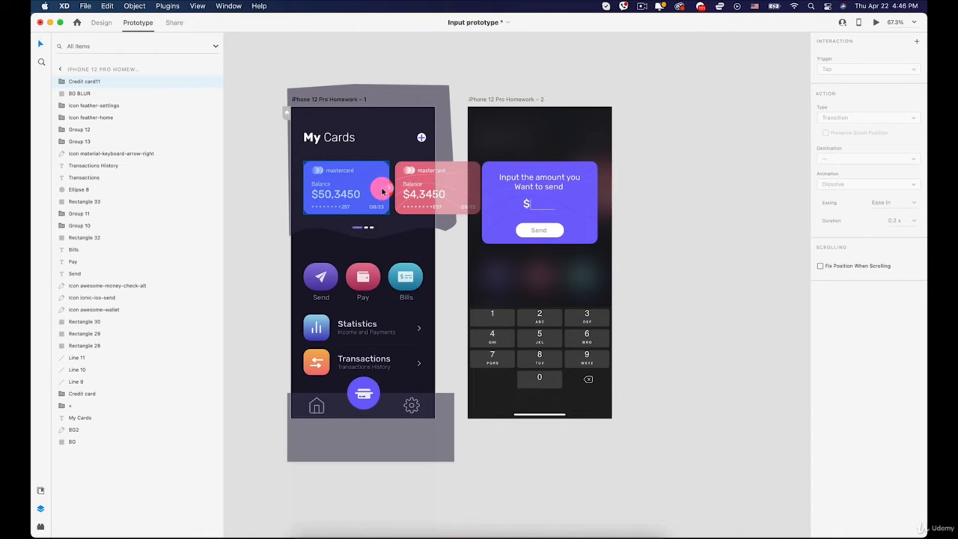
drag(383, 191, 485, 219)
click(360, 192)
drag(387, 190, 483, 286)
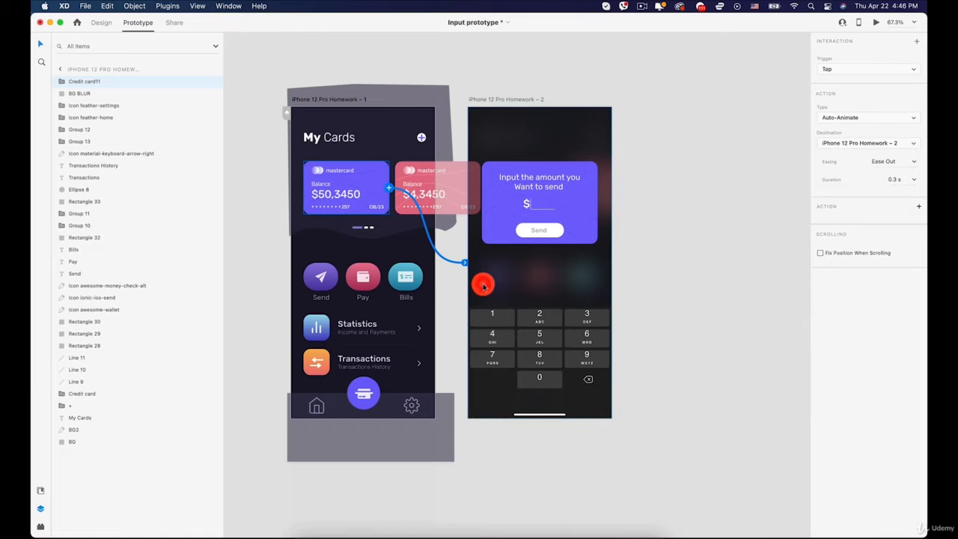
click(835, 71)
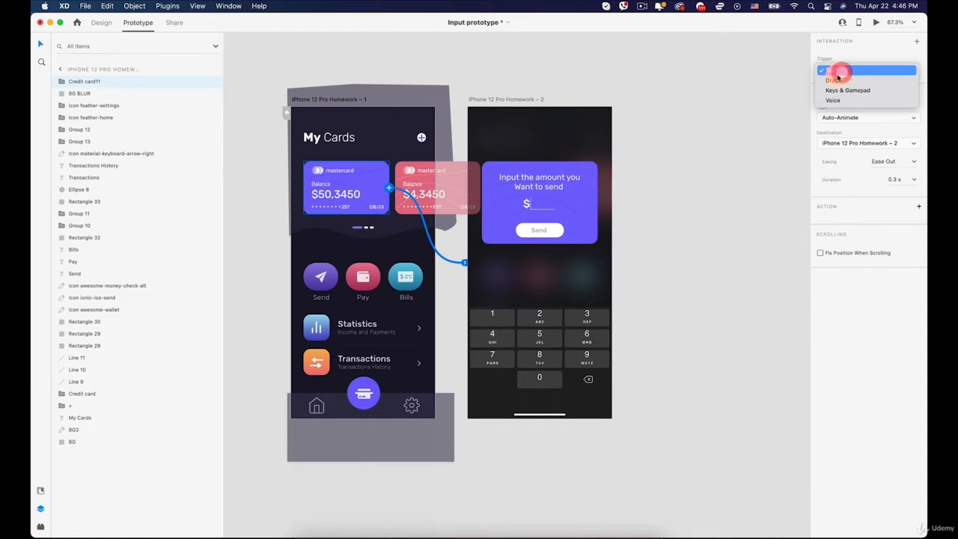
click(836, 70)
click(837, 117)
click(844, 119)
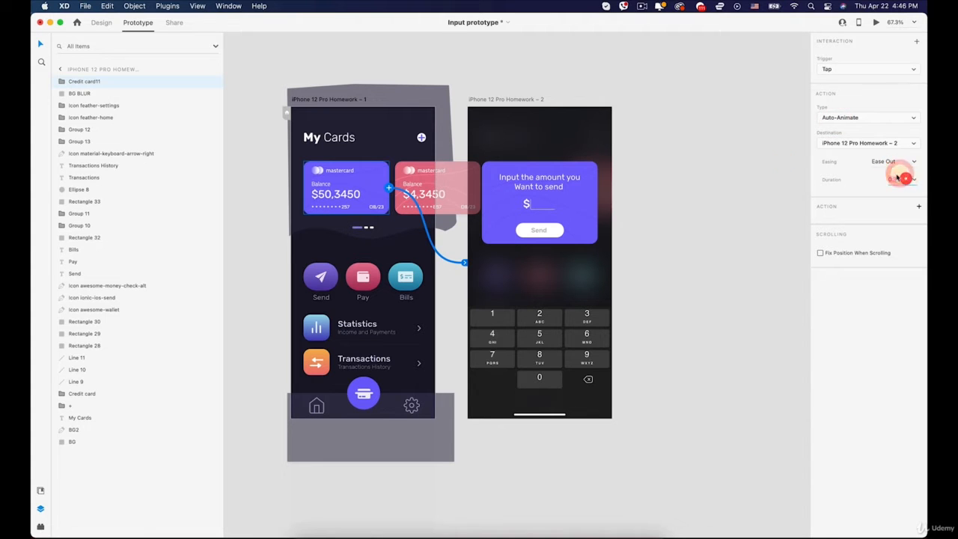
click(748, 158)
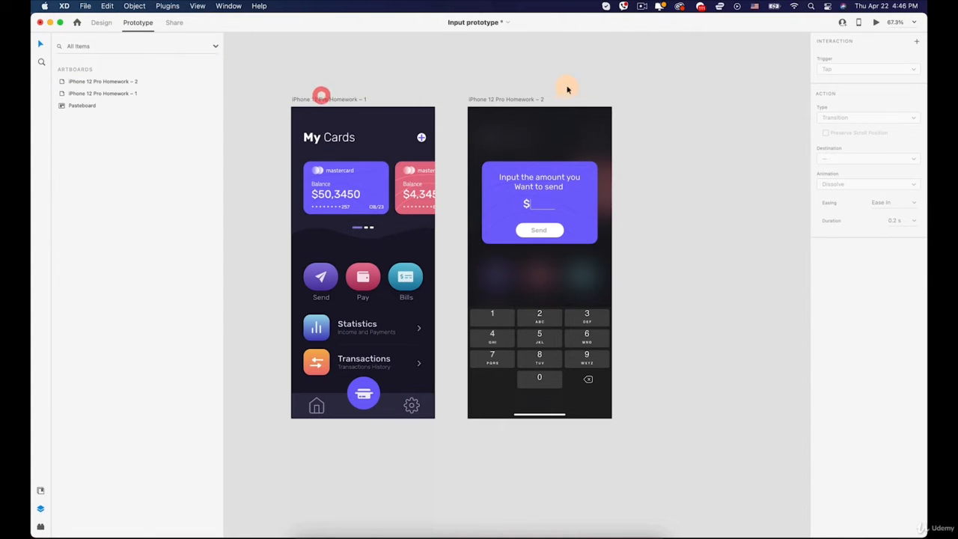
- Preview the prototype from the first artboard and test the purple card's tap transition several times
click(319, 99)
click(877, 22)
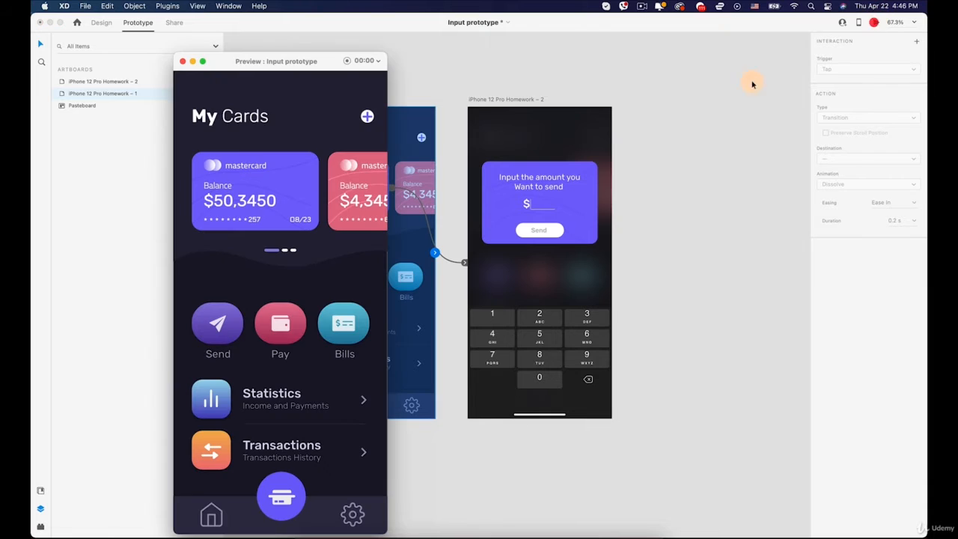
click(271, 186)
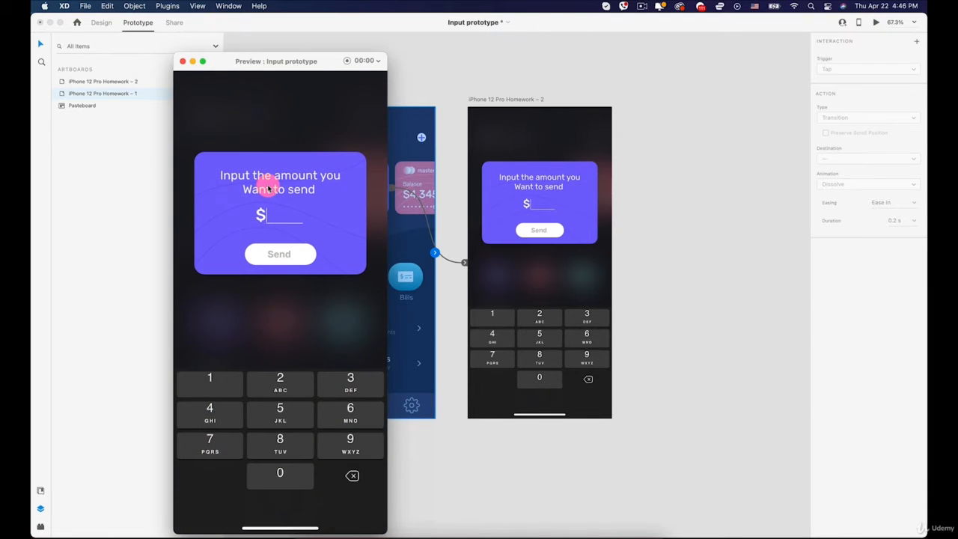
key(Left)
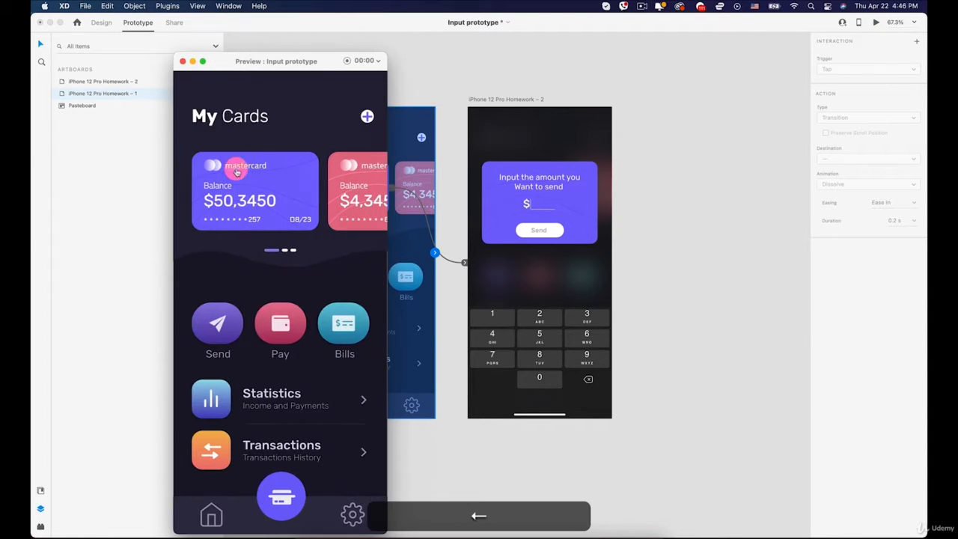
click(240, 173)
key(Left)
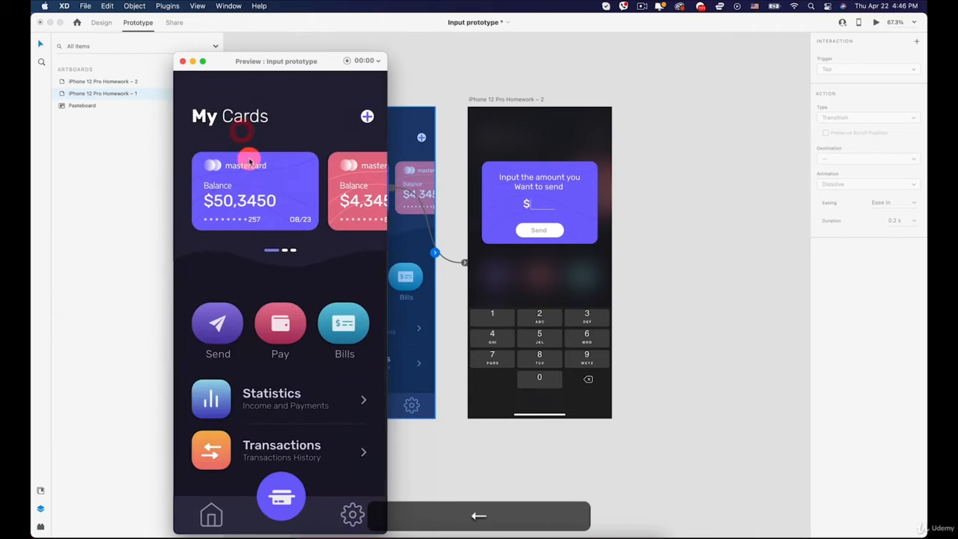
click(253, 174)
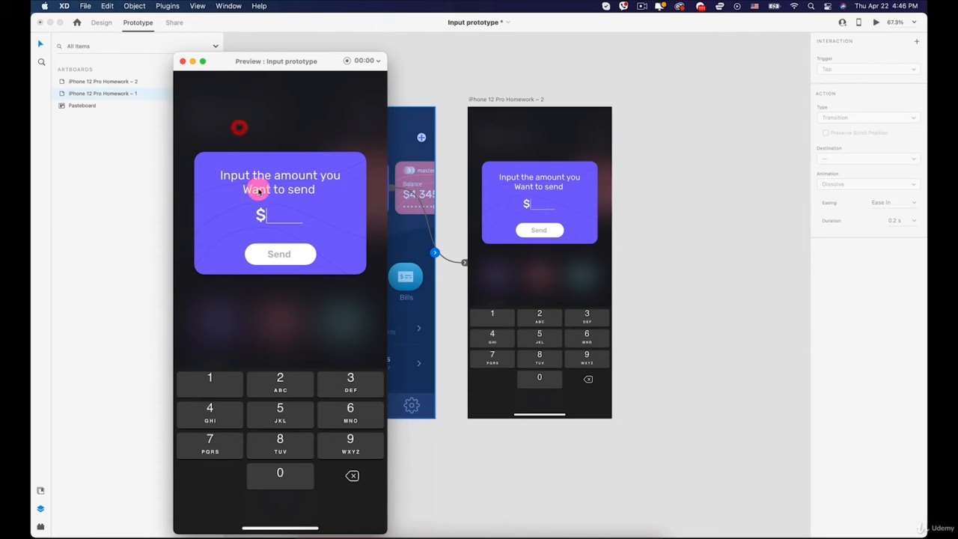
- Replay the purple card's tap transition in the preview several times, returning to the first screen each time, and close the preview
key(Left)
click(256, 179)
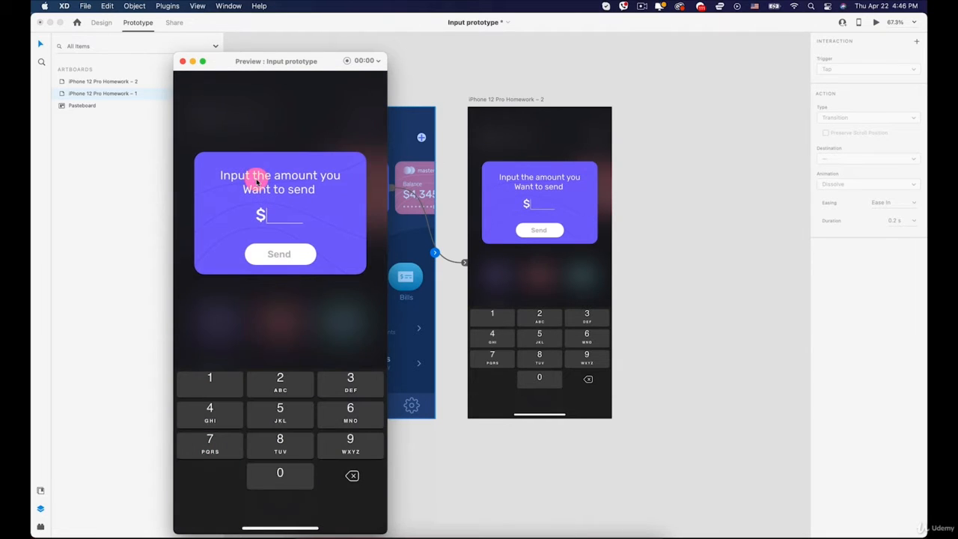
key(Left)
click(257, 178)
key(Left)
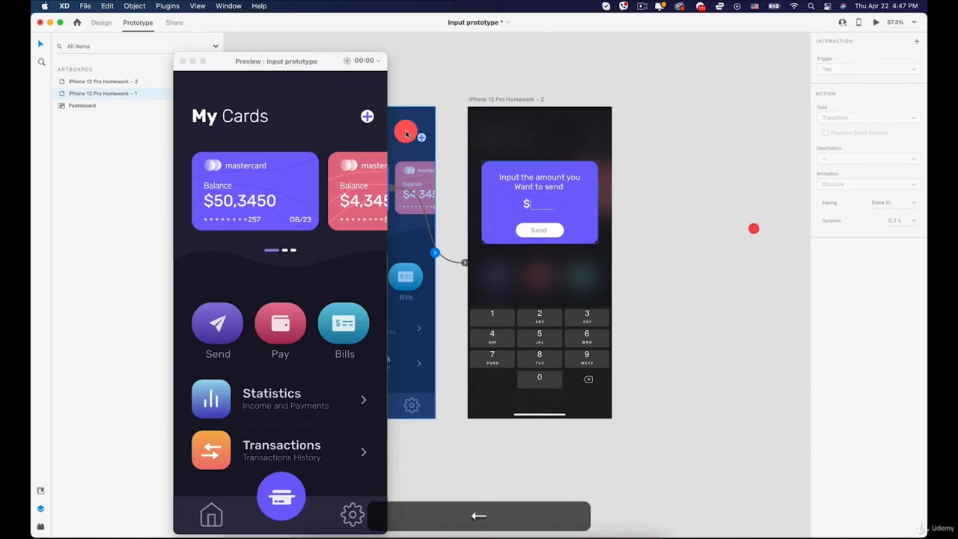
click(185, 62)
click(759, 197)
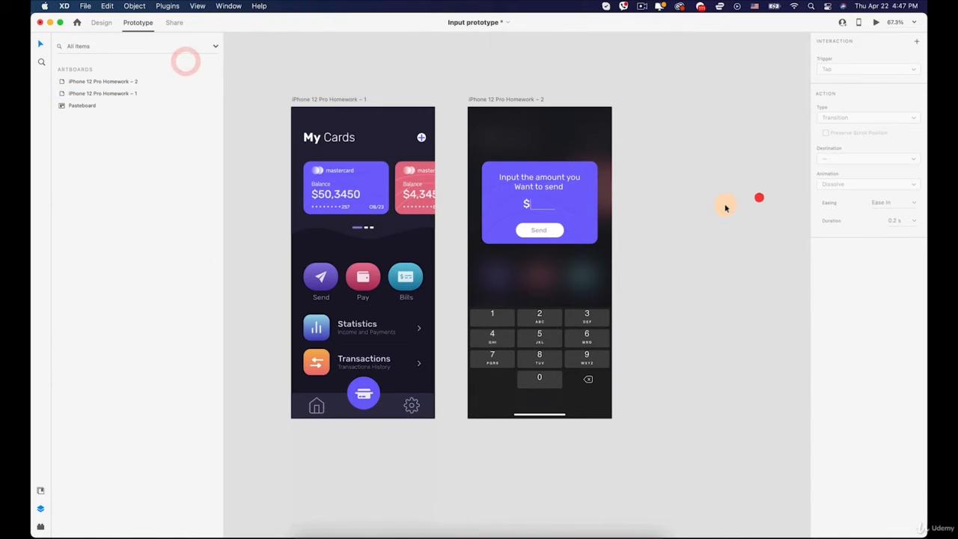
click(724, 205)
- Examine the first artboard's layers in Design mode, including BG BLUR and the icon layers
click(292, 100)
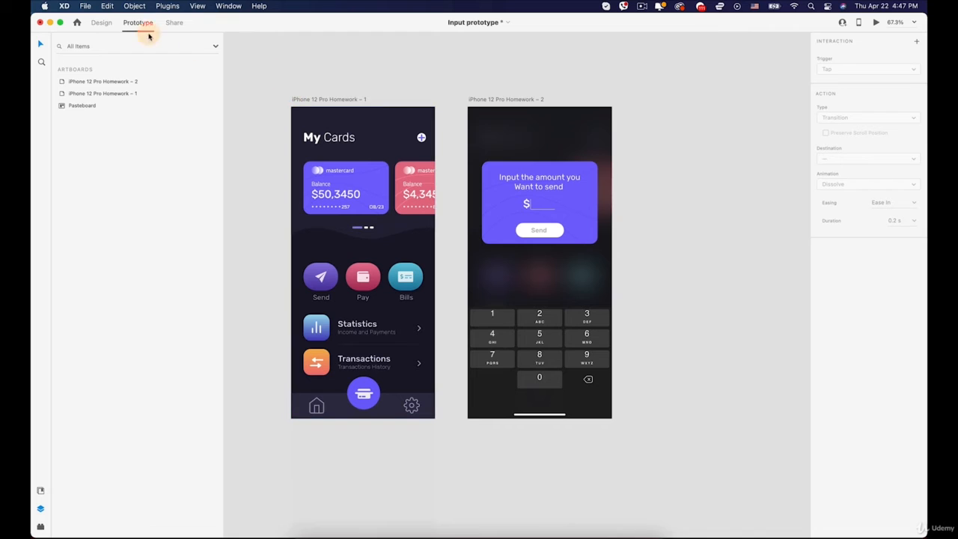
click(100, 21)
click(301, 309)
click(344, 408)
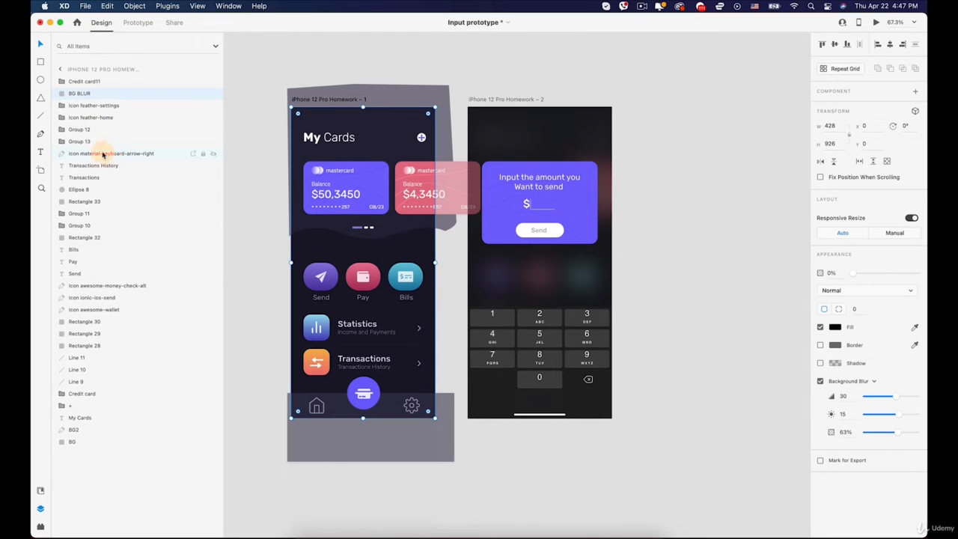
click(97, 107)
click(94, 117)
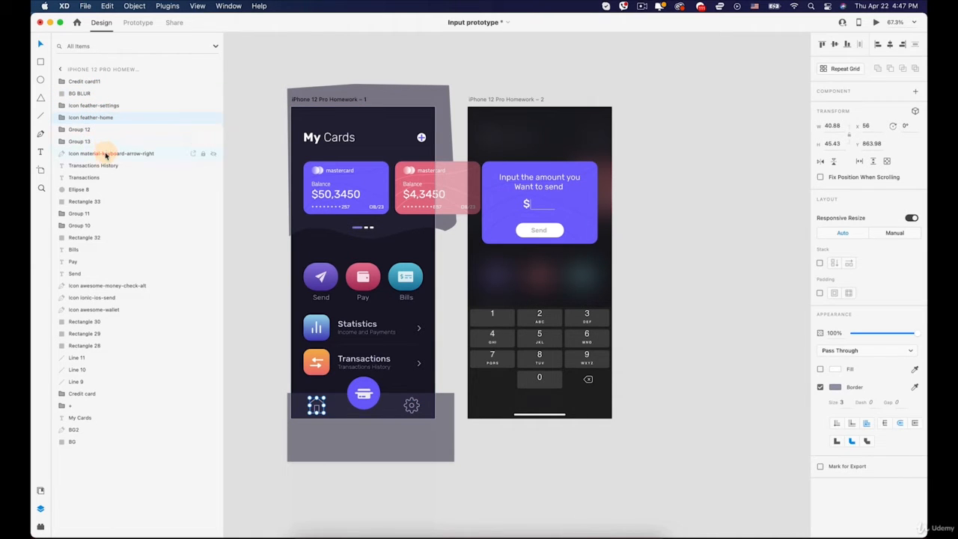
click(106, 154)
click(91, 107)
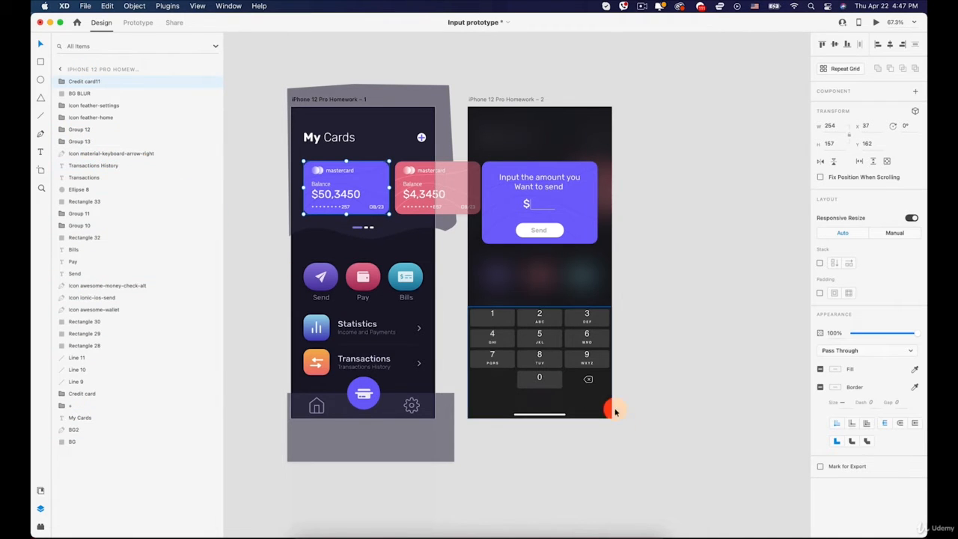
- Copy the numeric keyboard from the second artboard and paste it into the first artboard
click(550, 363)
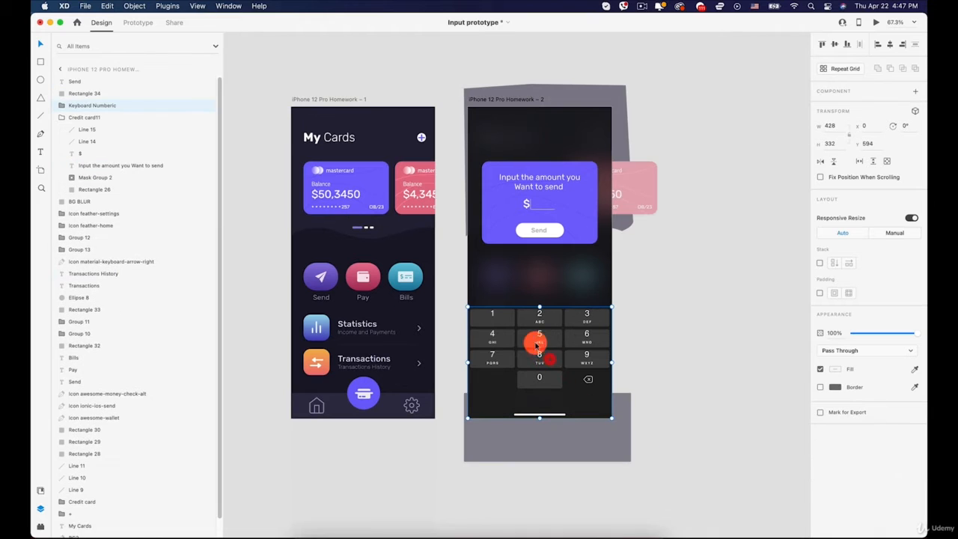
key(super+c)
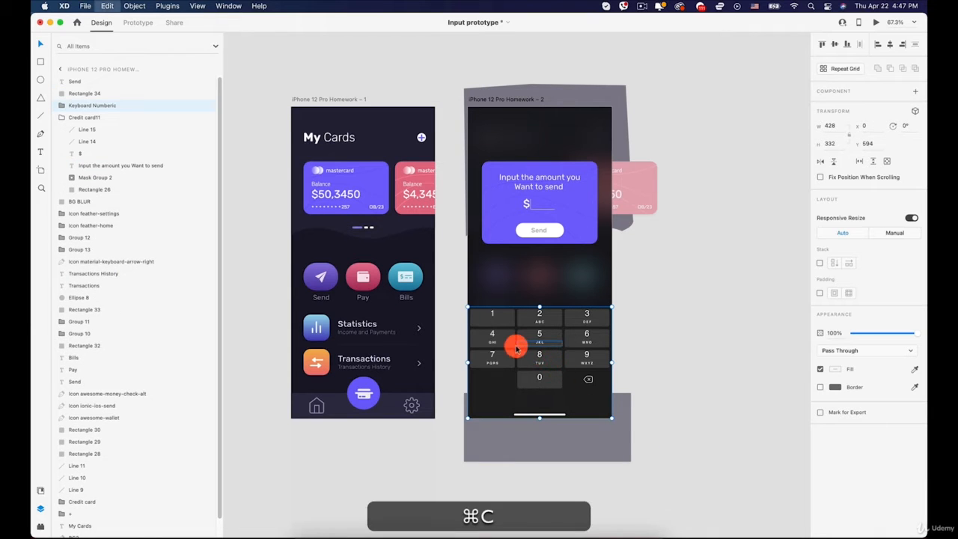
click(323, 177)
key(super+v)
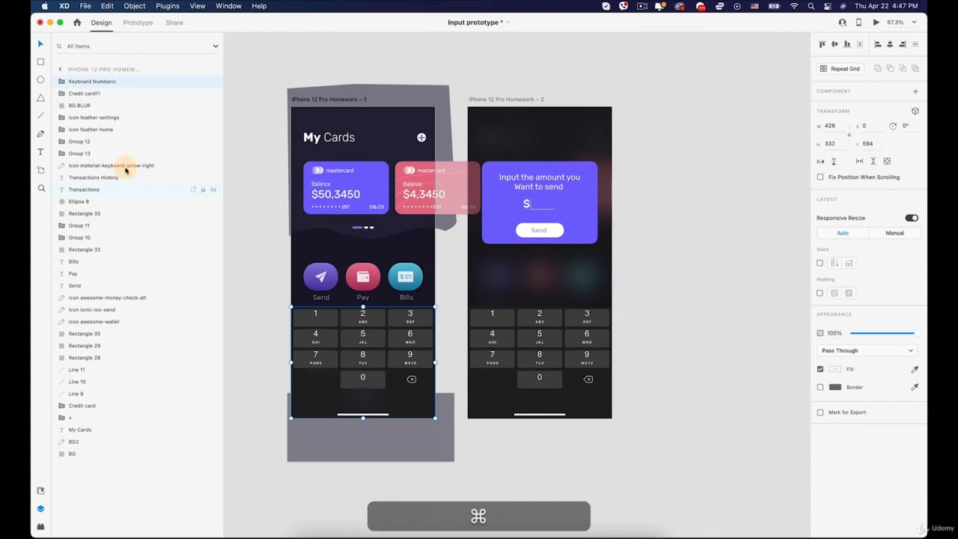
- Move the pasted keyboard just below the first artboard to Y 928 and set its opacity to 0%
drag(350, 335, 361, 455)
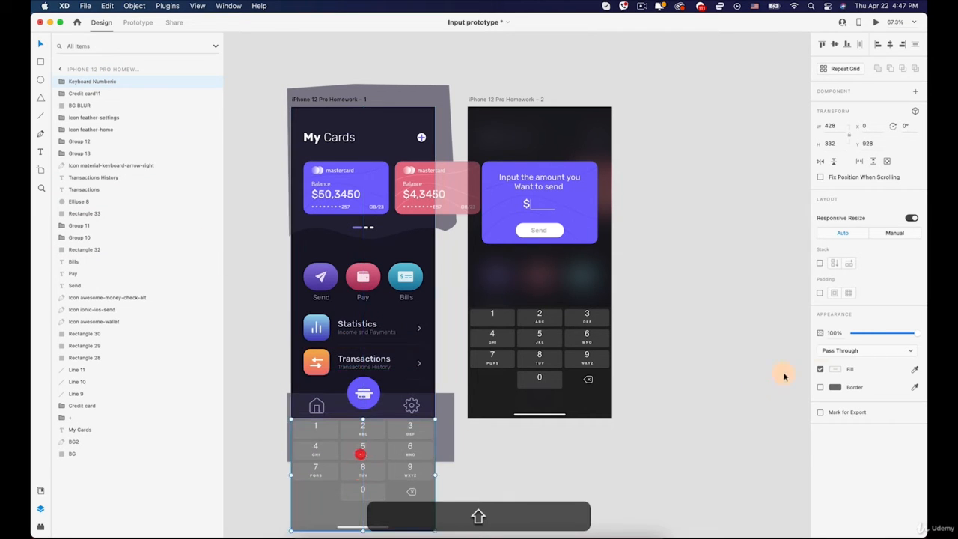
drag(885, 336, 744, 339)
click(690, 352)
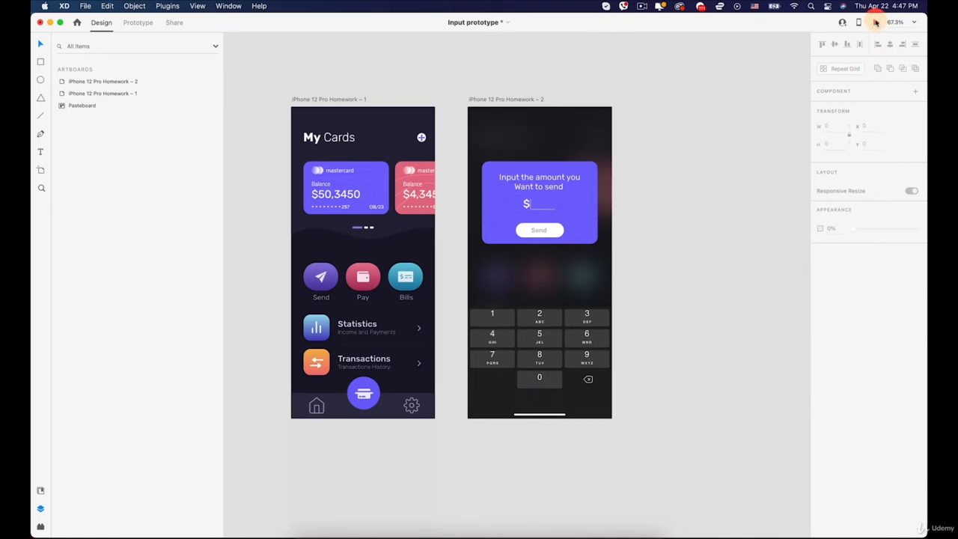
- Examine the position of the hidden Keyboard Numberic group relative to the first artboard's lower edge
double_click(104, 80)
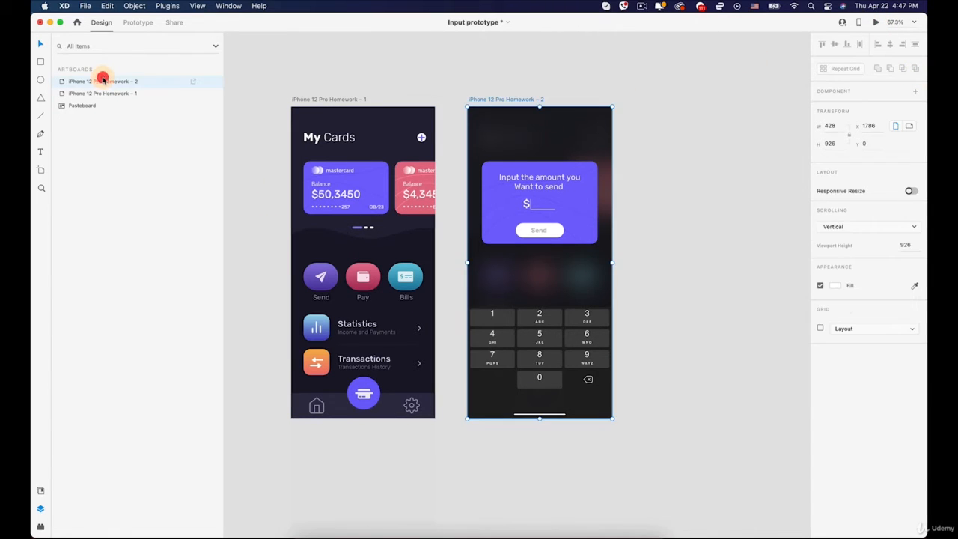
drag(380, 286, 440, 215)
click(267, 99)
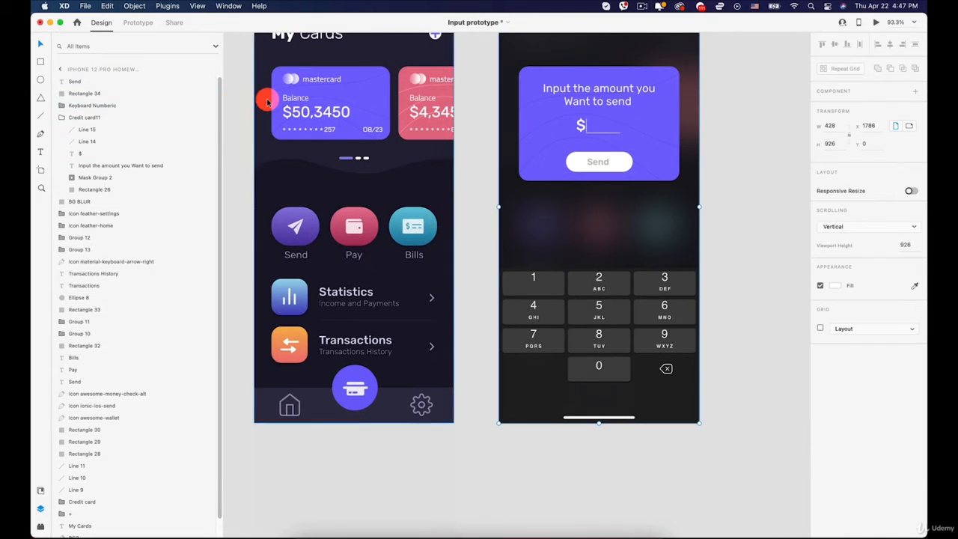
click(90, 82)
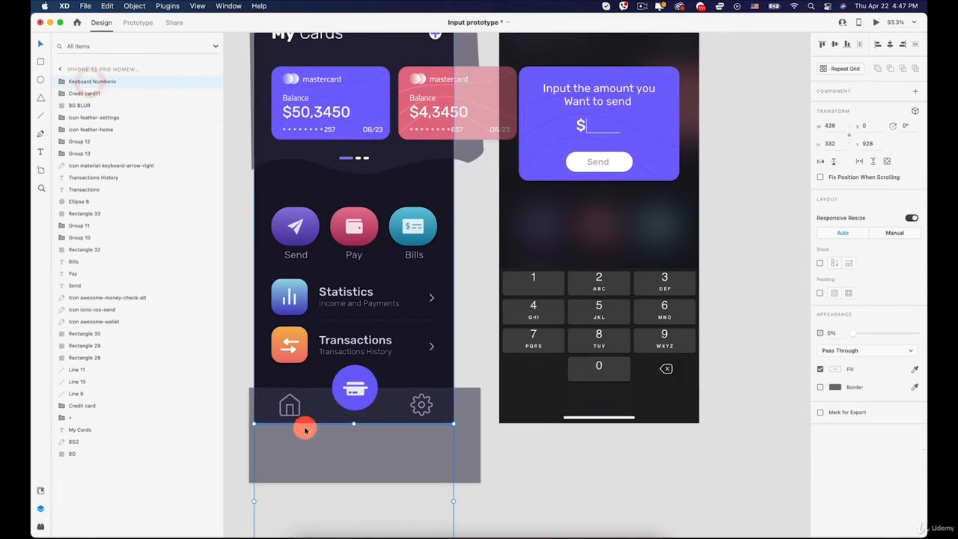
scroll(280, 437, up, 3)
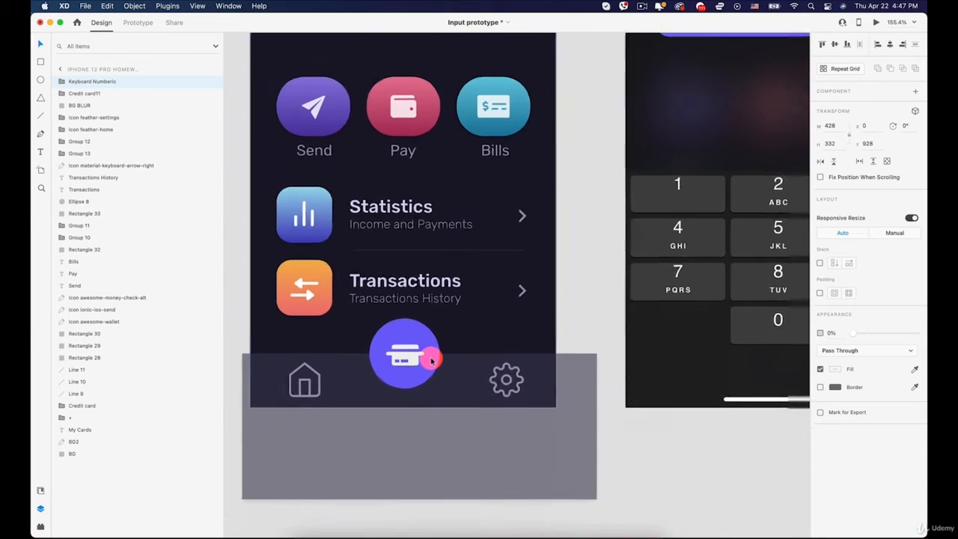
scroll(428, 359, down, 3)
scroll(431, 360, up, 5)
scroll(431, 360, right, 5)
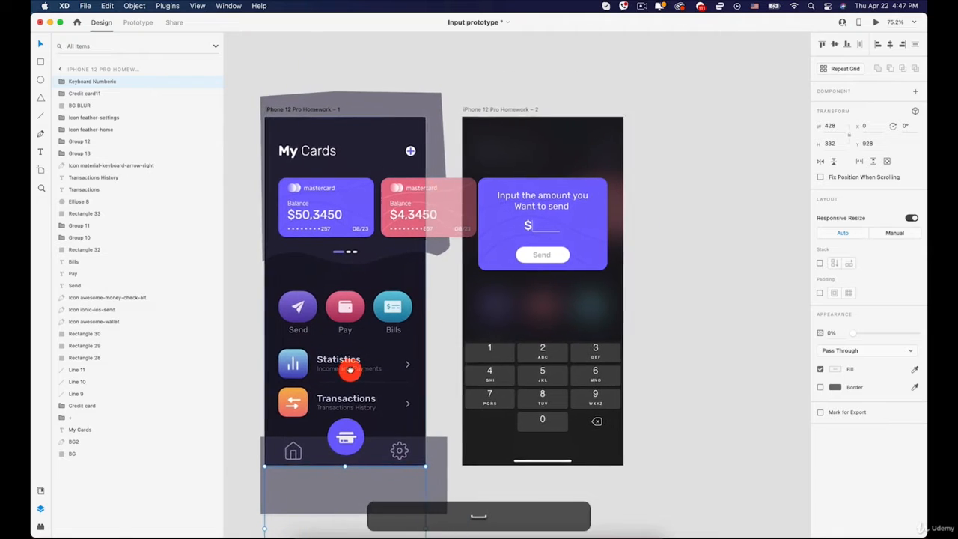
- Preview the prototype, test the purple card's tap transition with the keyboard, and close the preview
click(877, 22)
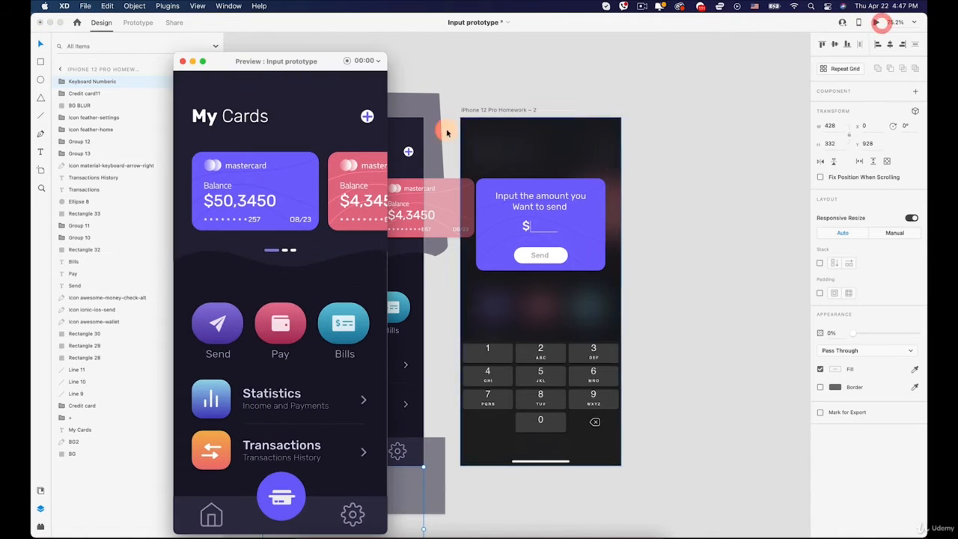
click(281, 176)
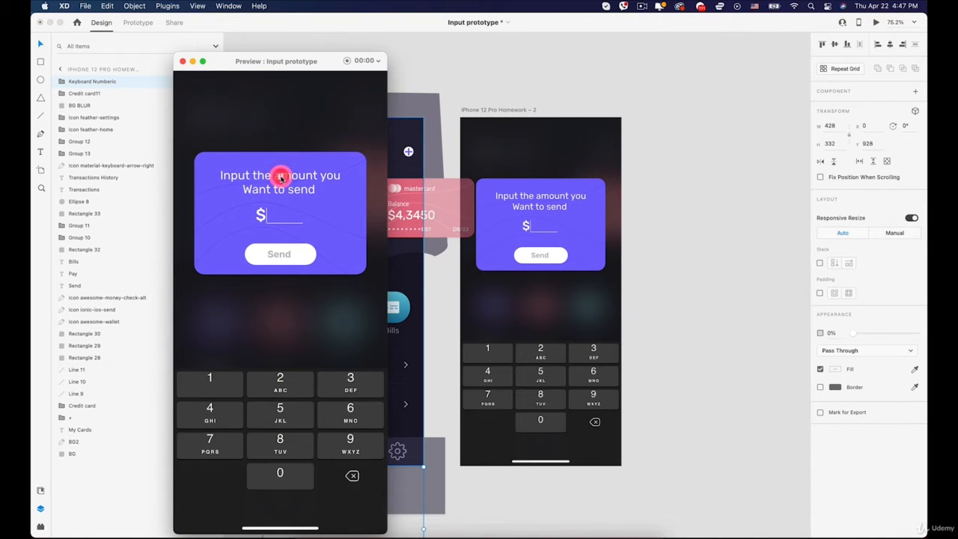
click(281, 177)
click(284, 179)
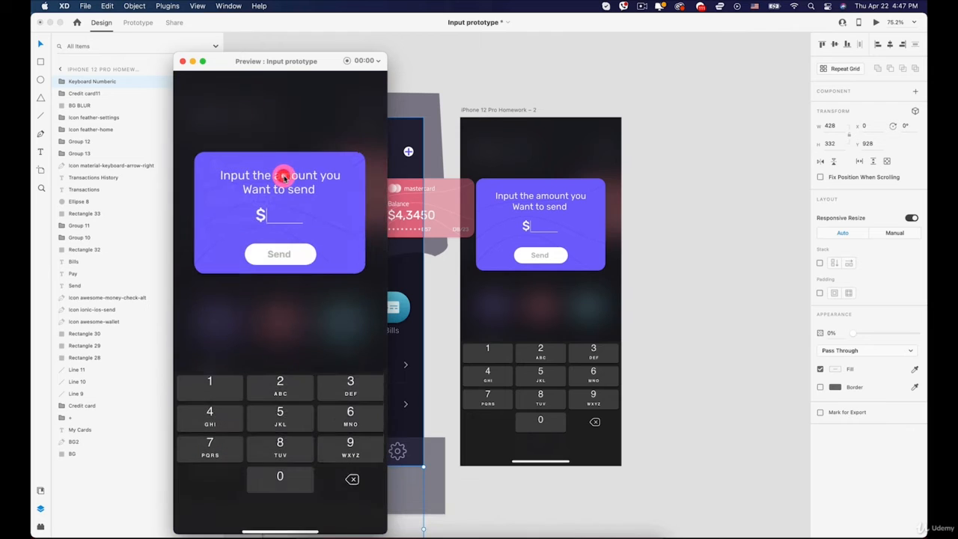
click(277, 416)
click(181, 61)
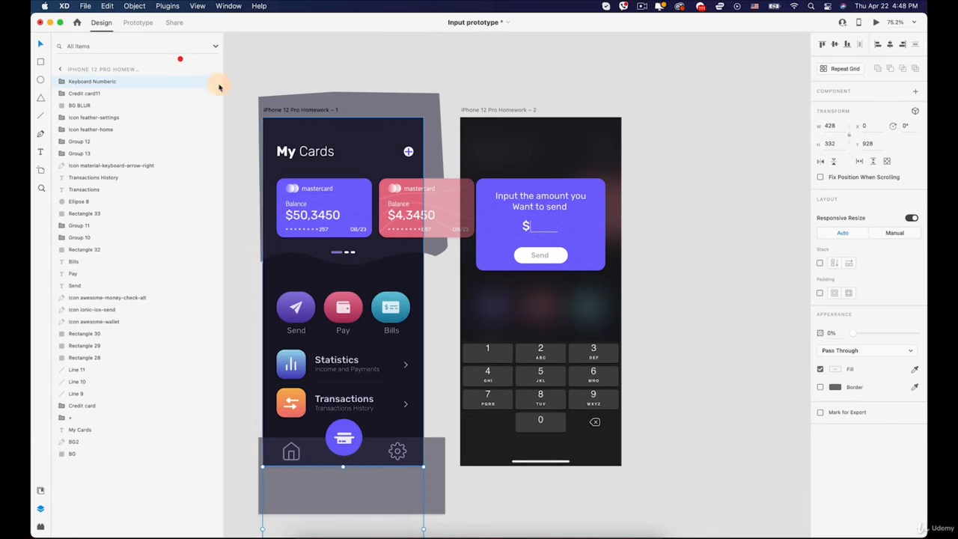
- Rename the iPhone 12 Pro Homework – 2 artboard as Blink
super+scroll(556, 209, down, 5)
click(685, 210)
key(space)
drag(684, 211, 563, 231)
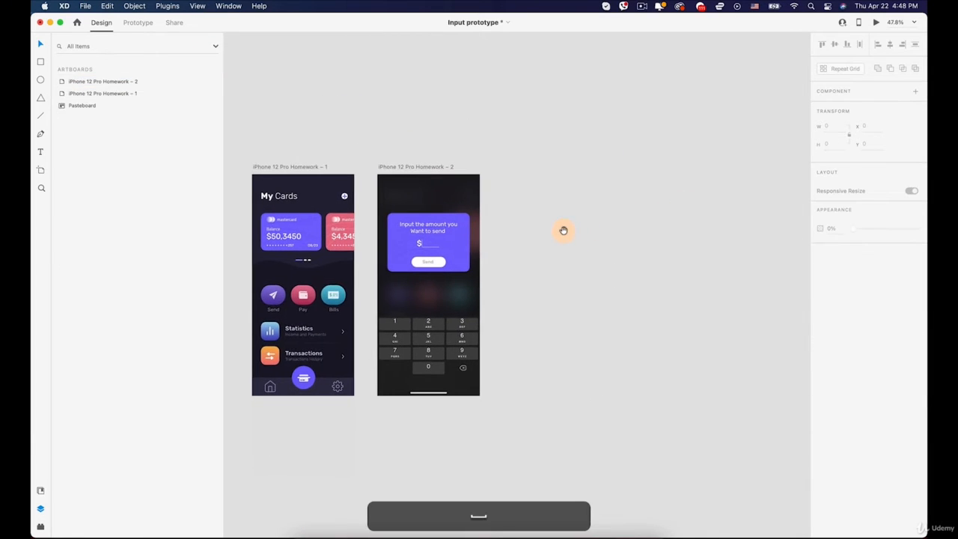
super+scroll(468, 284, up, 5)
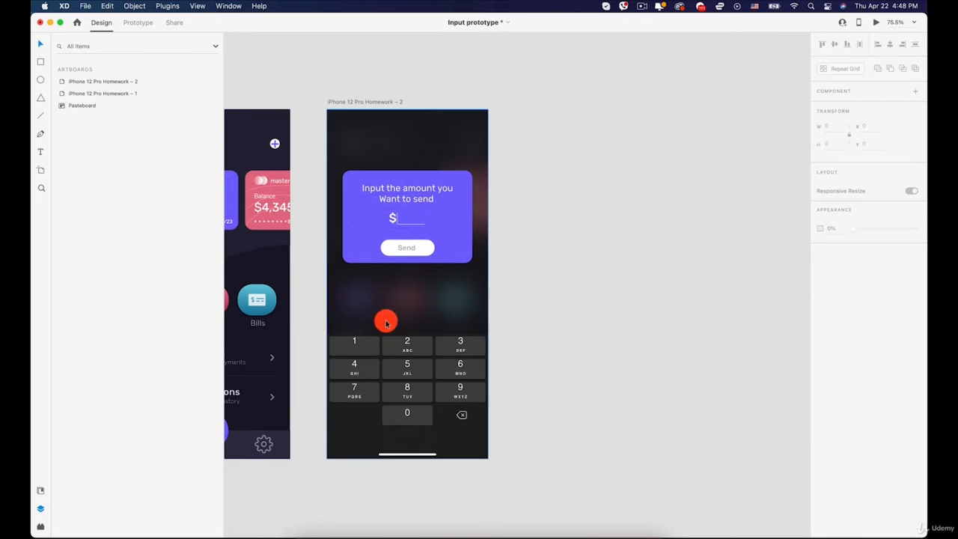
scroll(488, 263, up, 1)
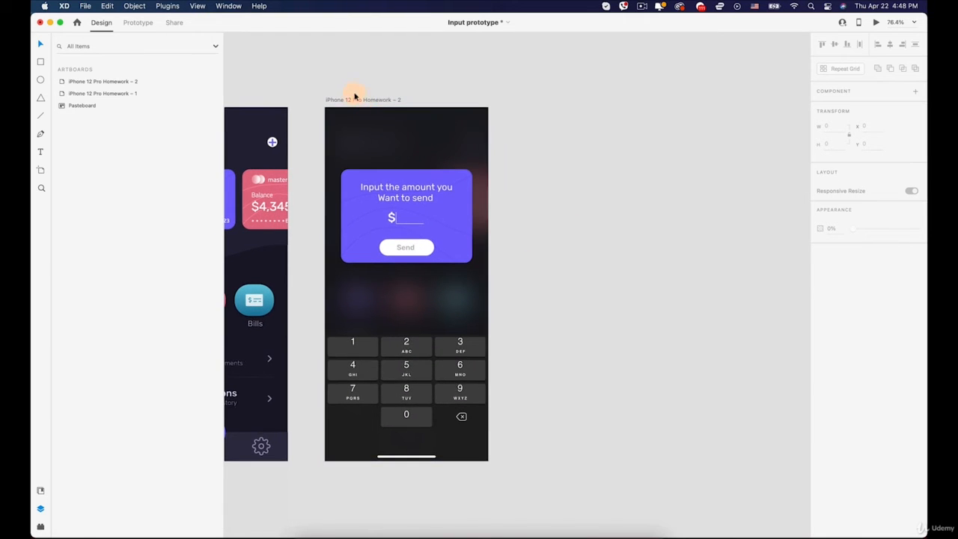
super+scroll(387, 226, up, 4)
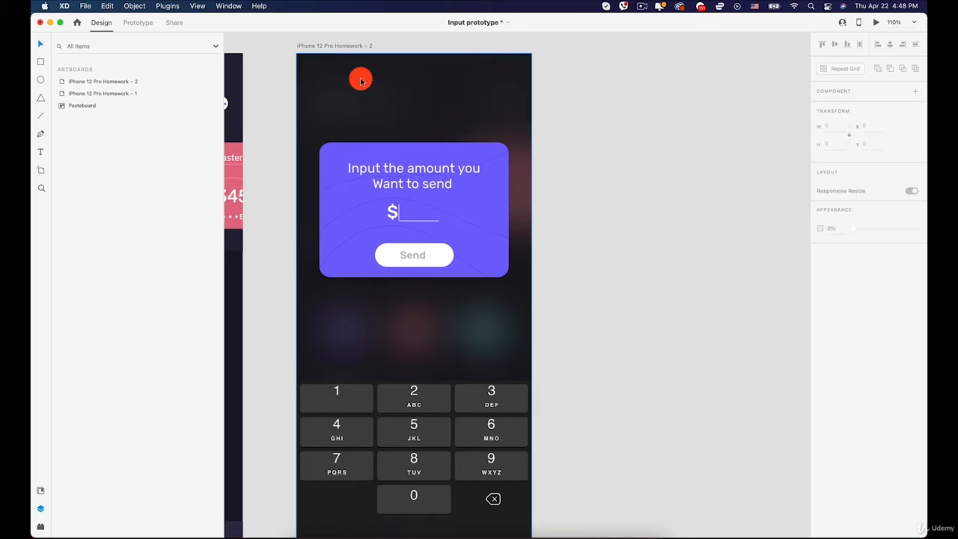
click(326, 45)
double_click(326, 45)
text(BL)
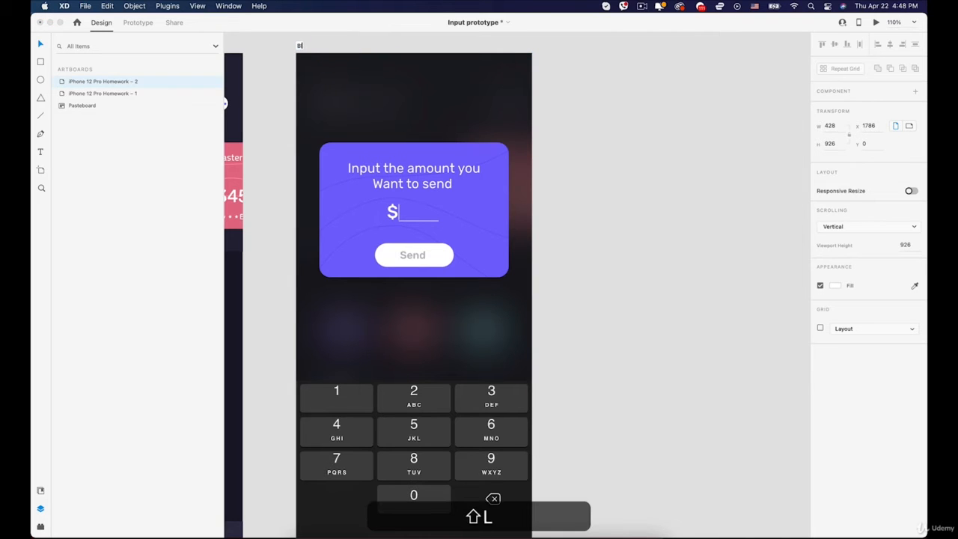
text(ink)
key(Return)
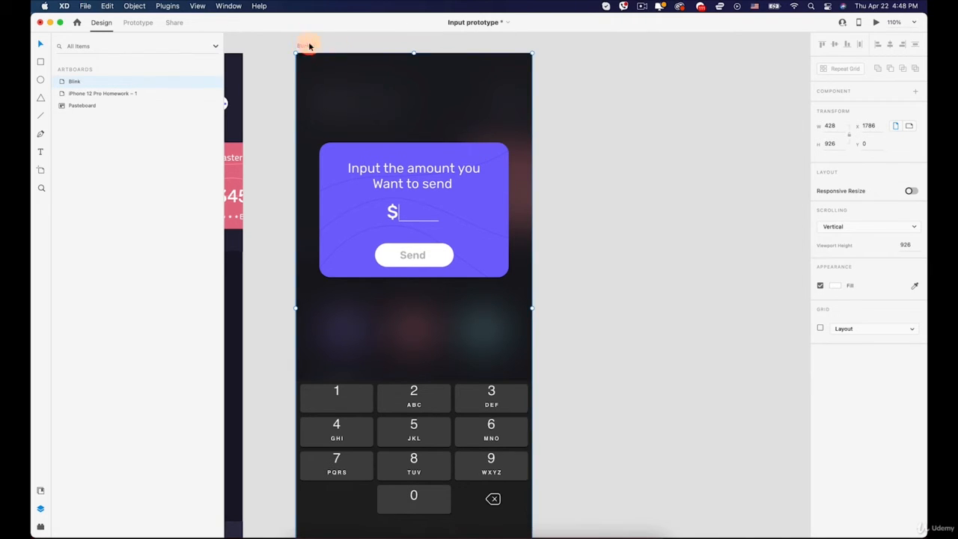
- Duplicate the Blink artboard beside the original, aligned with it at Y 0
click(341, 42)
click(303, 45)
drag(303, 45, 569, 66)
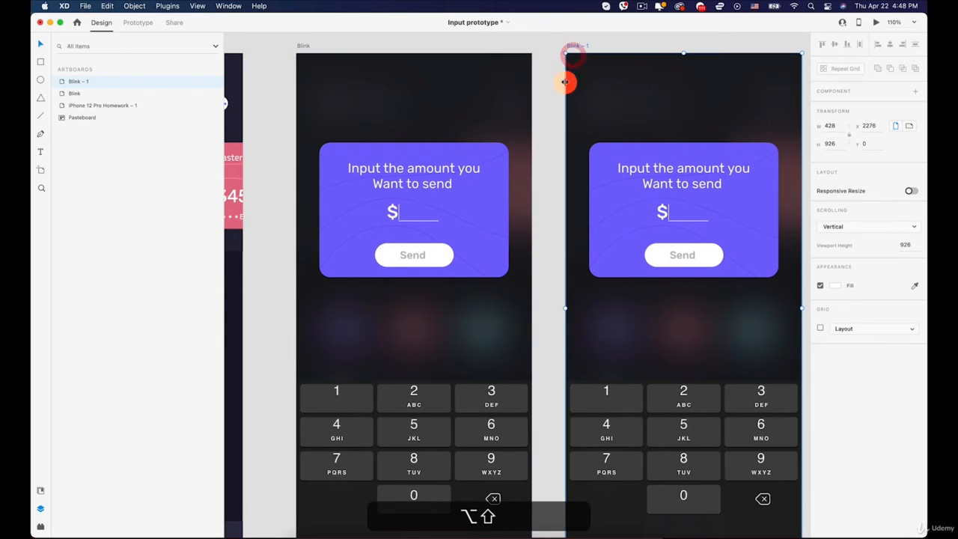
click(139, 22)
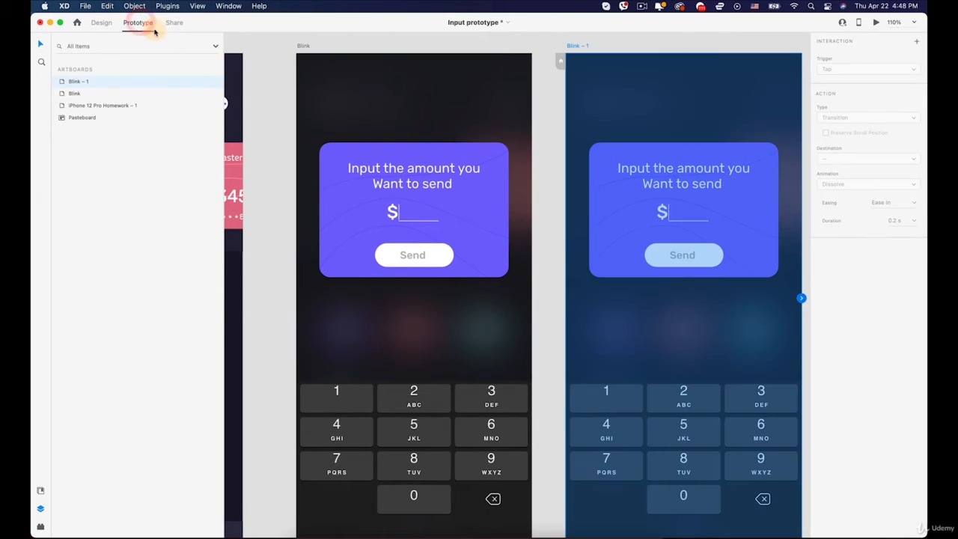
click(101, 23)
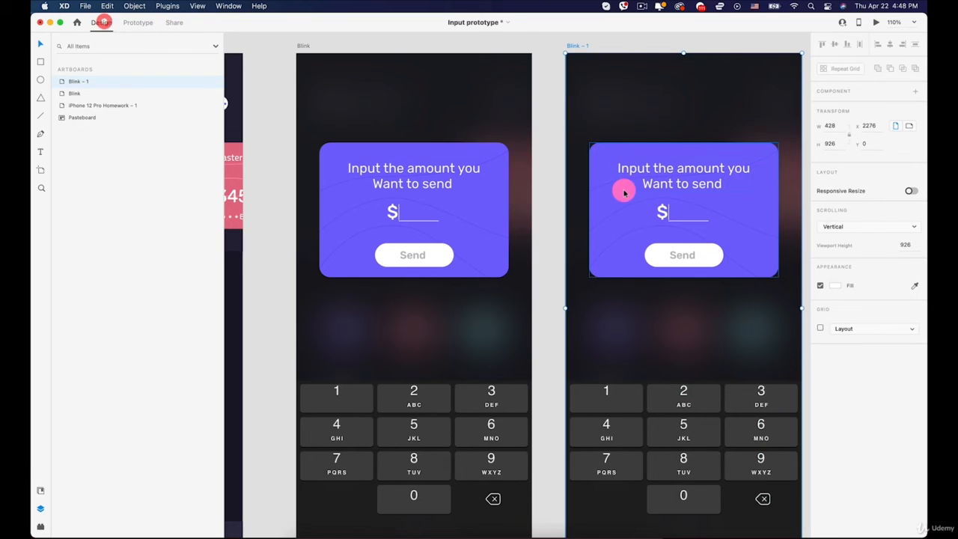
- Set the opacity of the vertical cursor line beside the dollar sign on the Blink – 1 artboard to 0%
scroll(668, 215, up, 5)
click(667, 215)
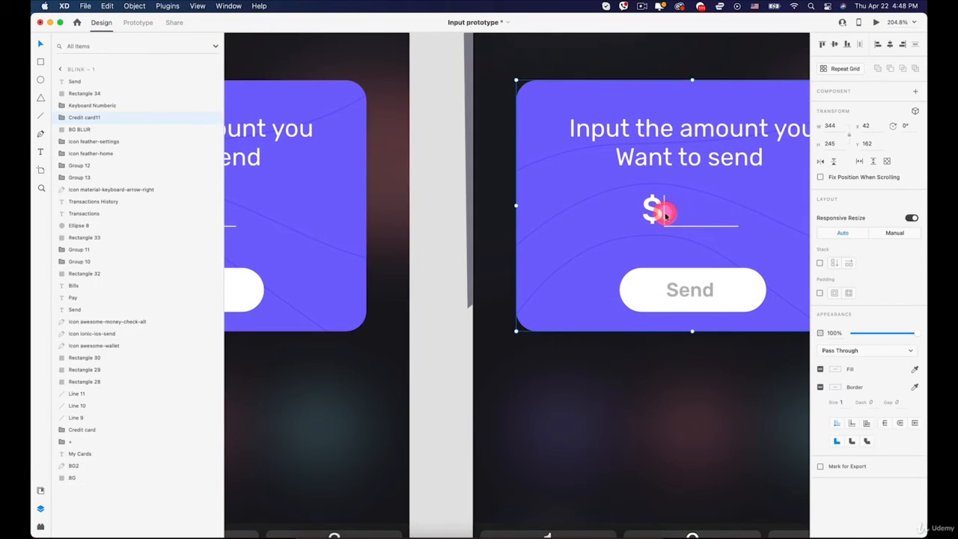
double_click(664, 214)
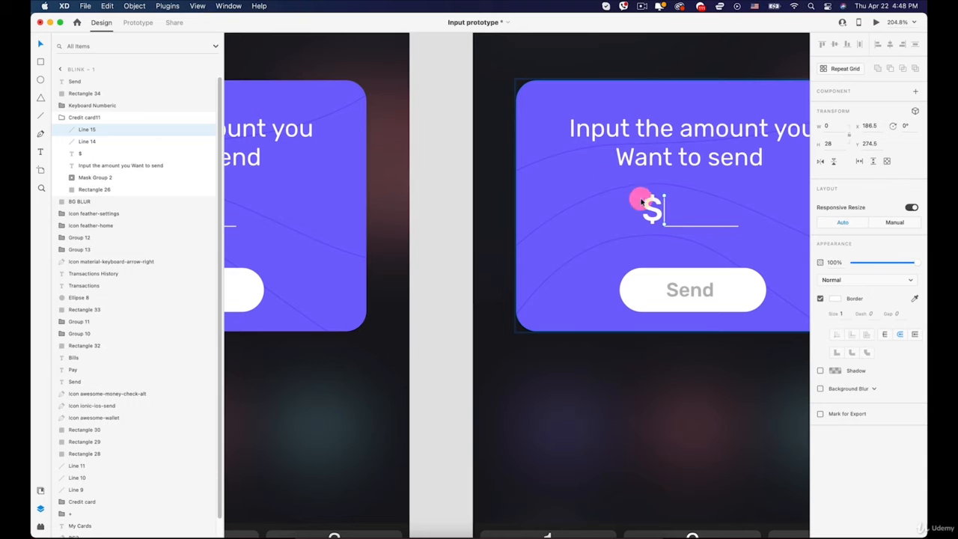
drag(859, 262, 844, 262)
scroll(723, 267, down, 10)
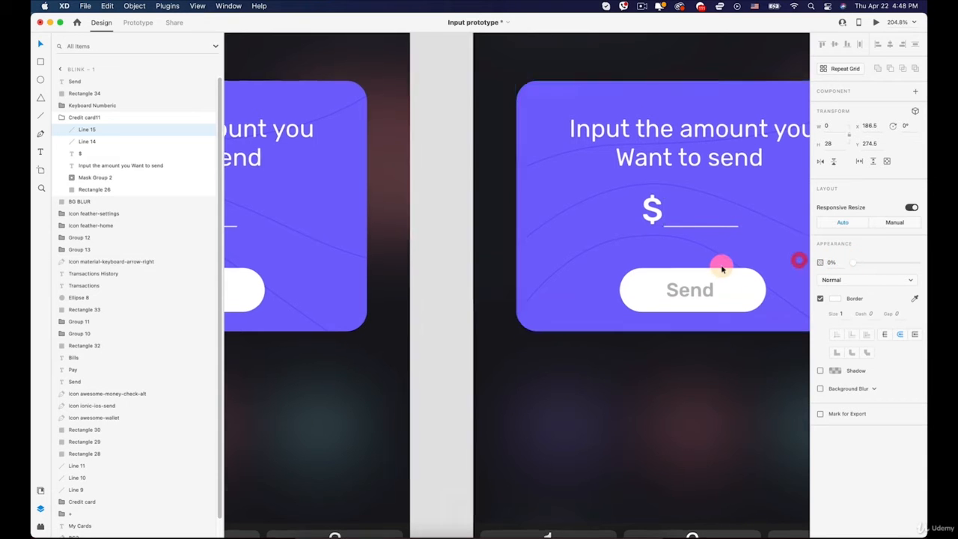
drag(673, 101, 528, 98)
click(542, 99)
- Link the Blink artboard to Blink – 1 with a Time trigger, 0 s delay and an Auto-Animate action
scroll(330, 118, up, 3)
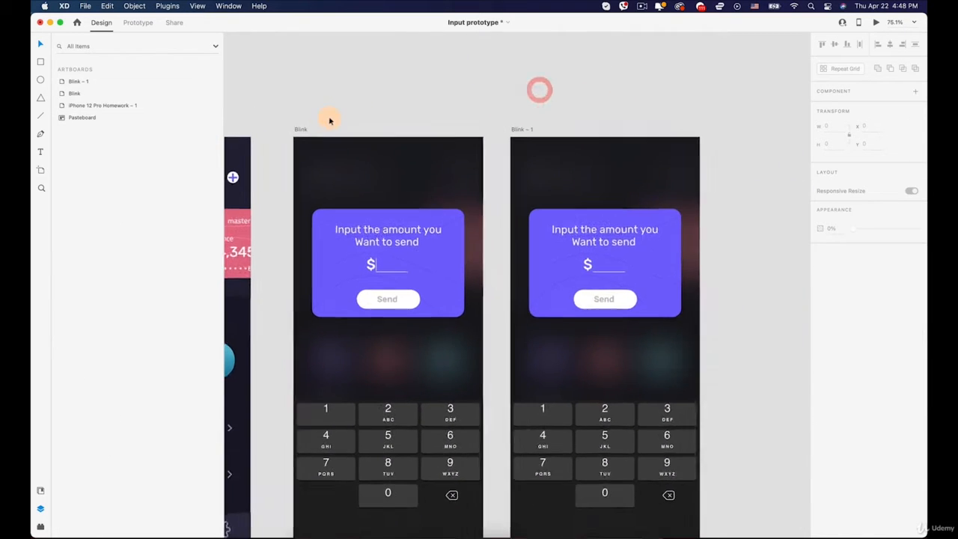
click(138, 22)
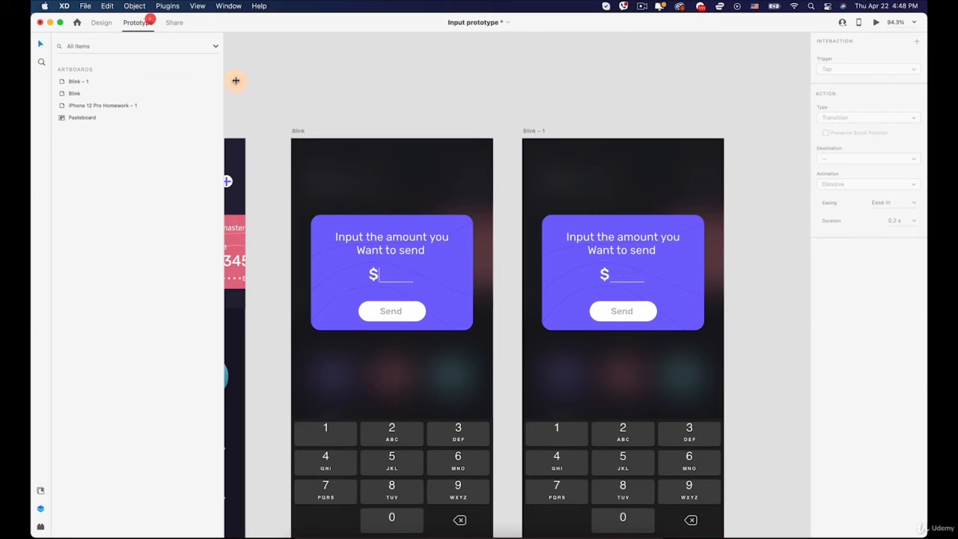
click(297, 133)
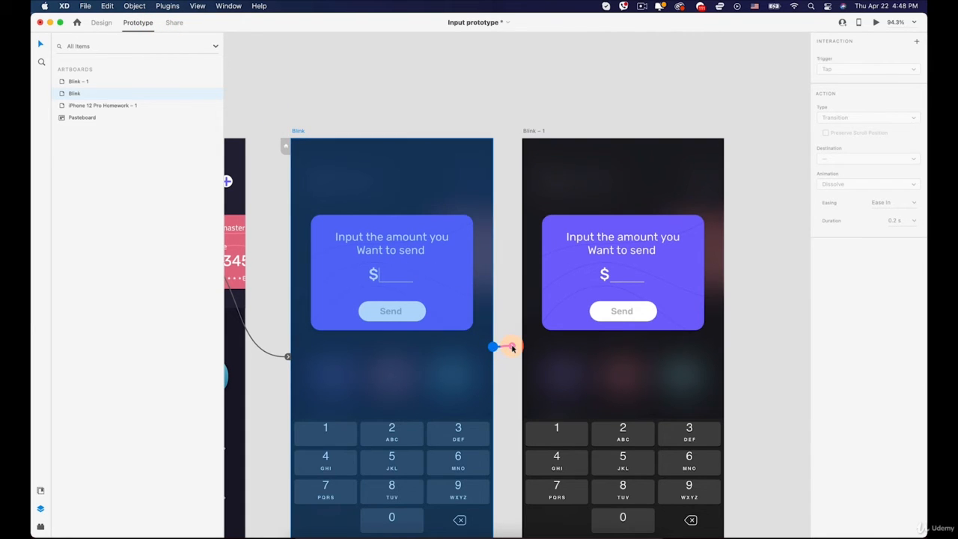
click(300, 131)
drag(492, 349, 524, 343)
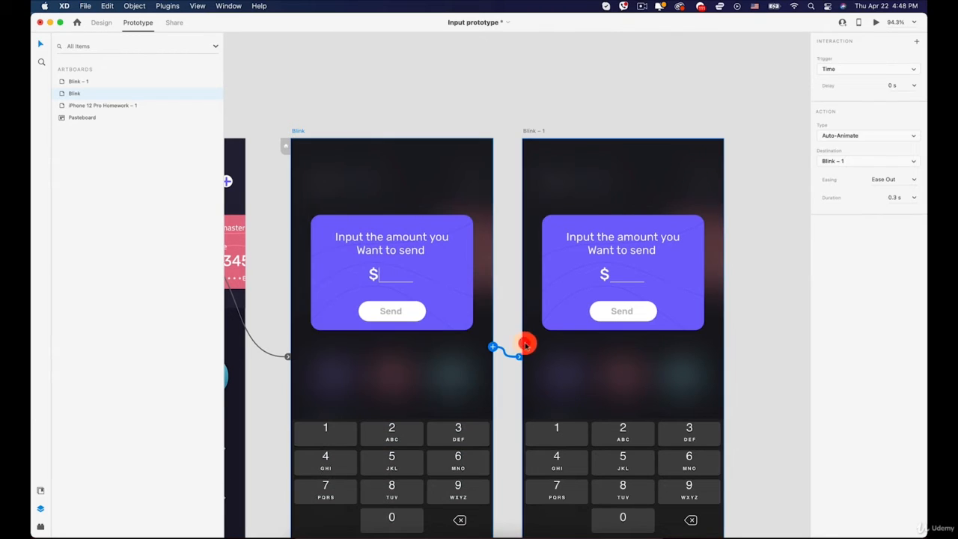
click(832, 71)
click(837, 70)
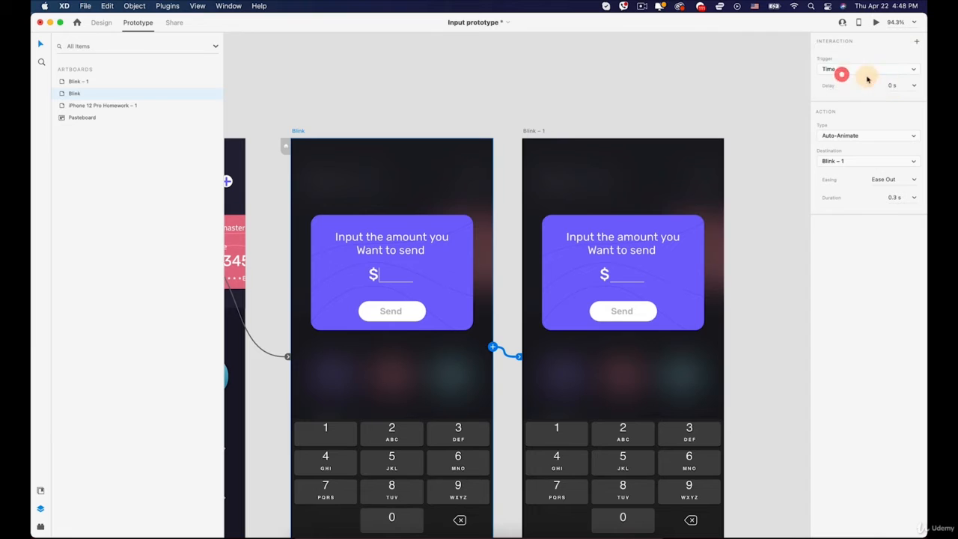
click(894, 84)
click(873, 137)
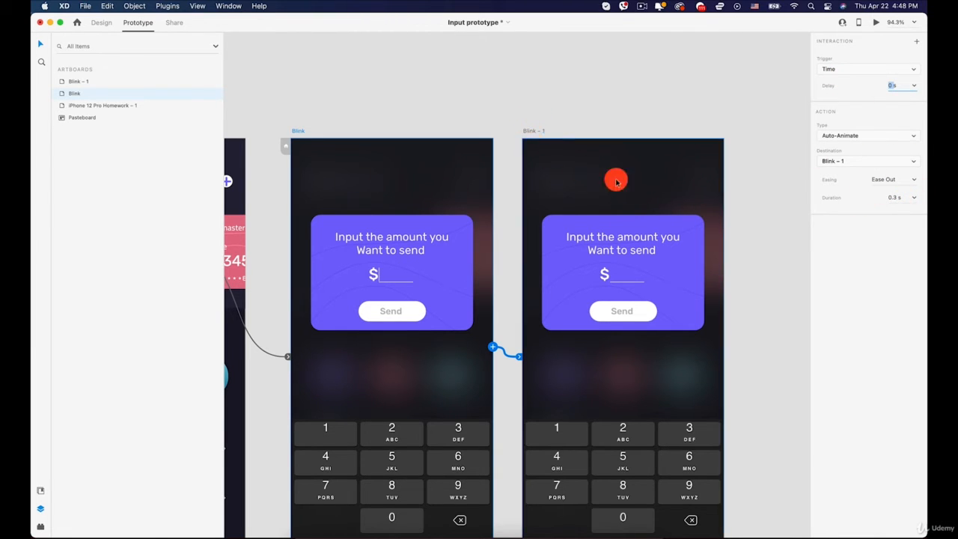
- Link the Blink – 1 artboard back to Blink with a Time trigger, 0 s delay and an Auto-Animate action
click(654, 255)
click(588, 370)
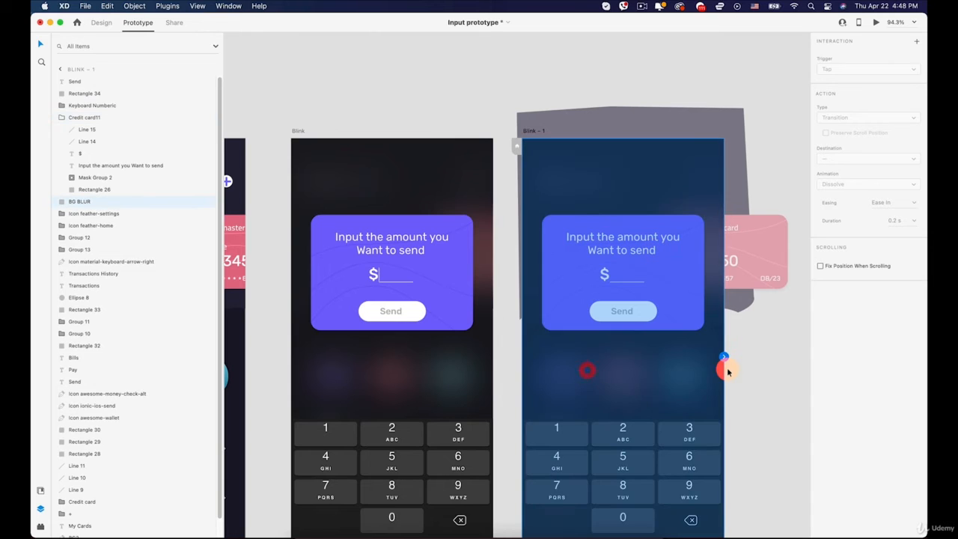
drag(722, 359, 507, 365)
click(525, 86)
click(532, 134)
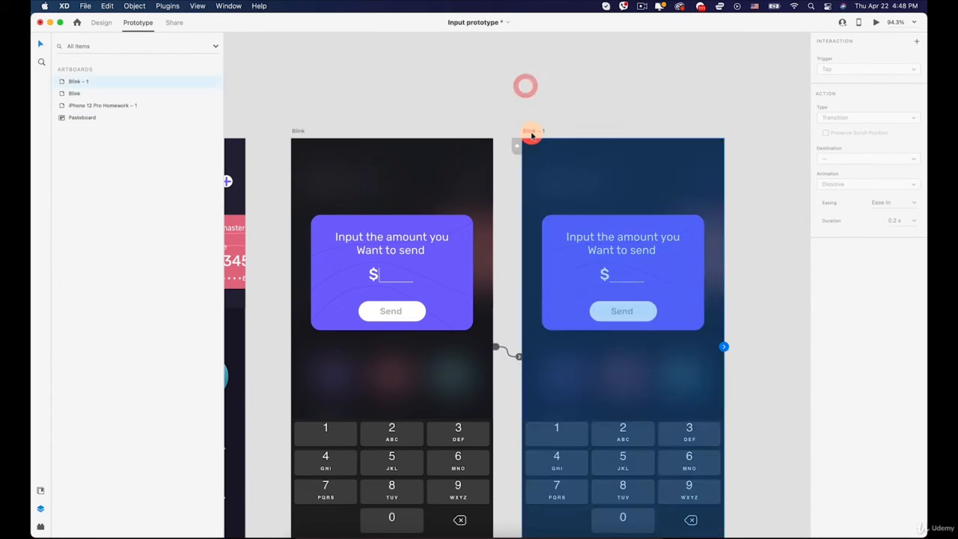
drag(723, 346, 481, 303)
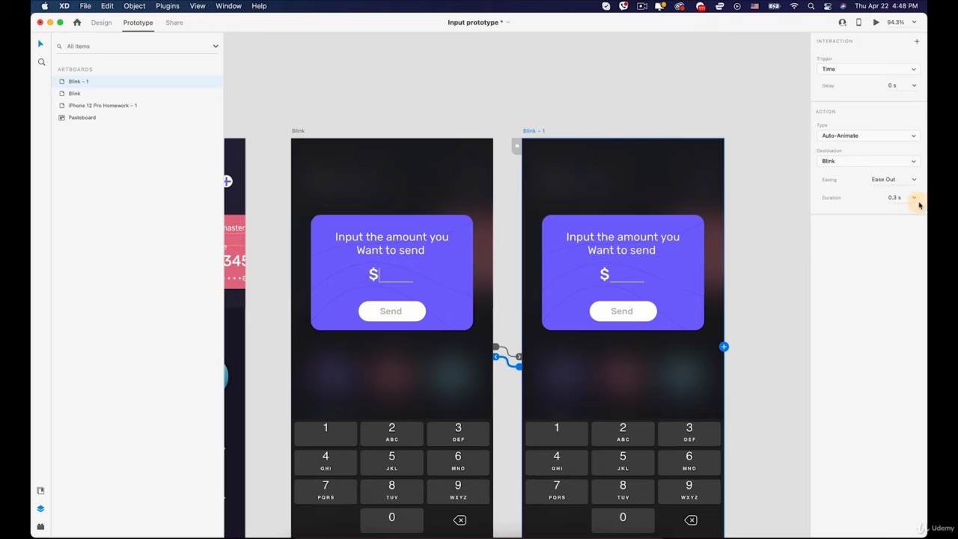
- Preview the prototype, tap the purple card to check the blinking cursor loop, and close the preview
click(876, 23)
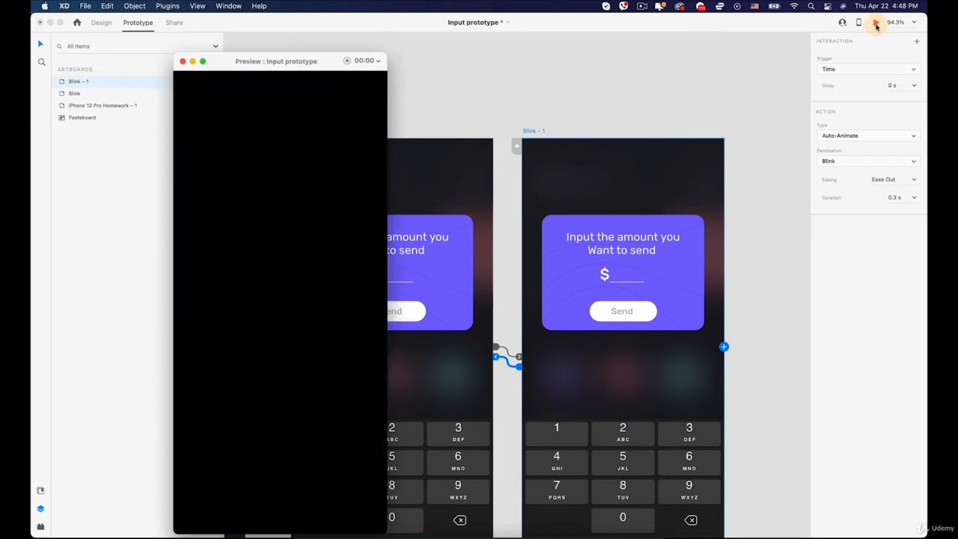
click(209, 118)
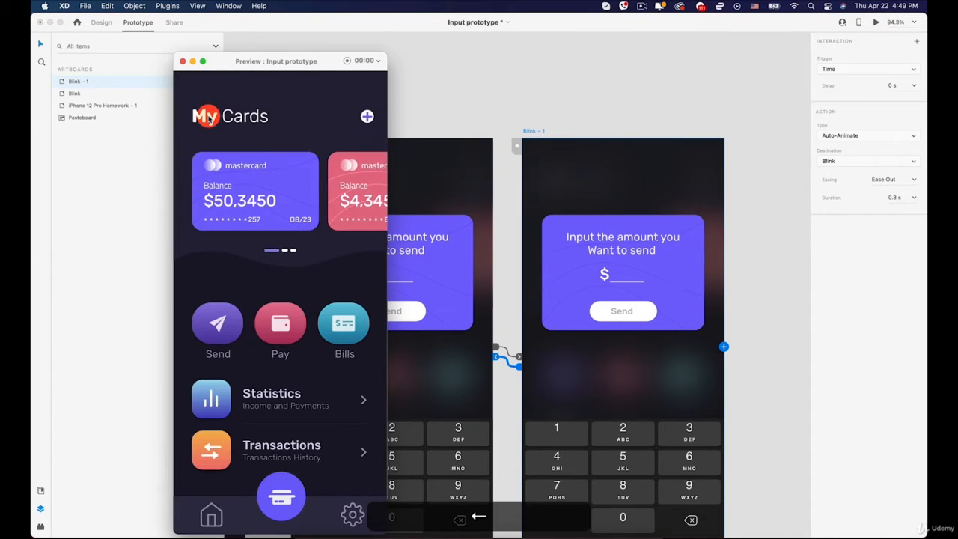
click(254, 200)
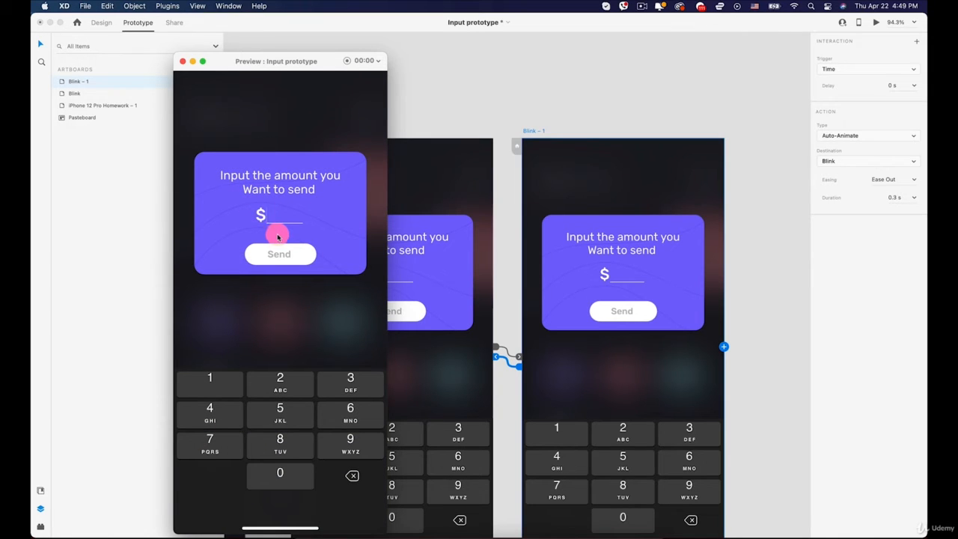
click(183, 63)
- Duplicate the Blink artboard and place the copy to the right of Blink – 1, aligned with it
scroll(649, 293, down, 5)
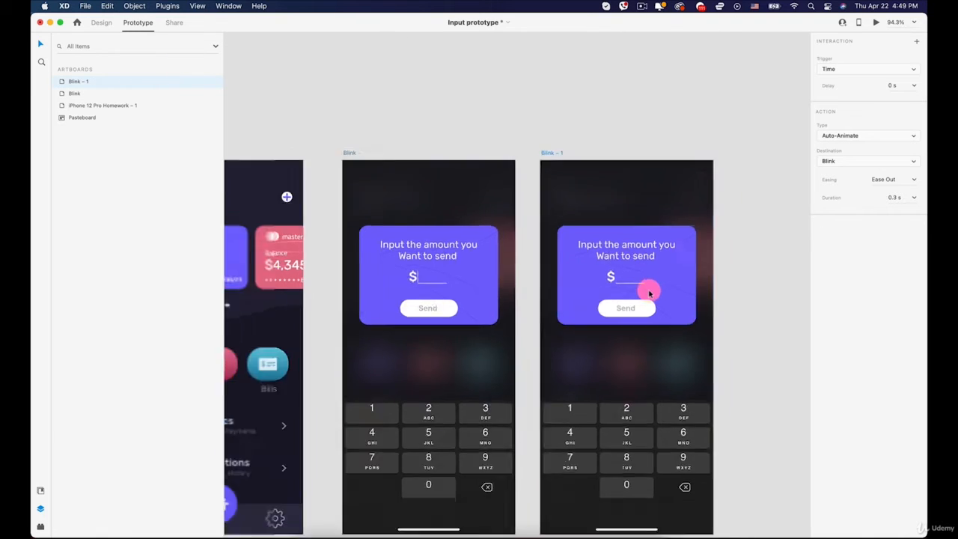
key(space)
drag(711, 270, 569, 257)
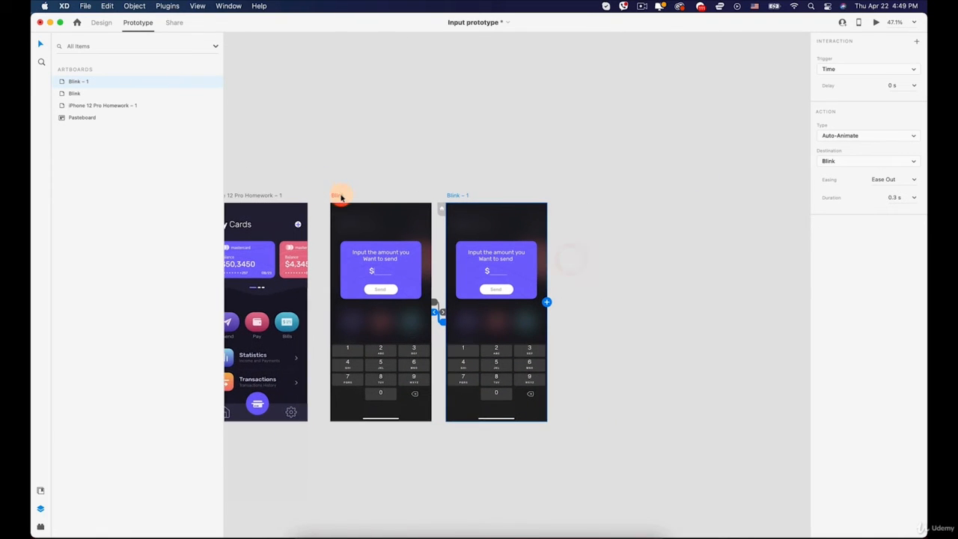
scroll(450, 234, up, 1)
click(334, 197)
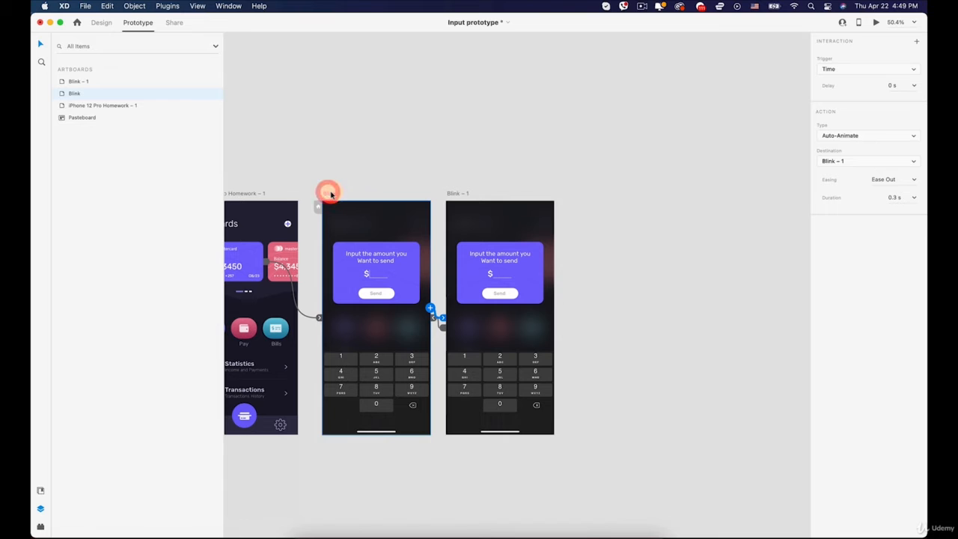
drag(331, 195, 573, 200)
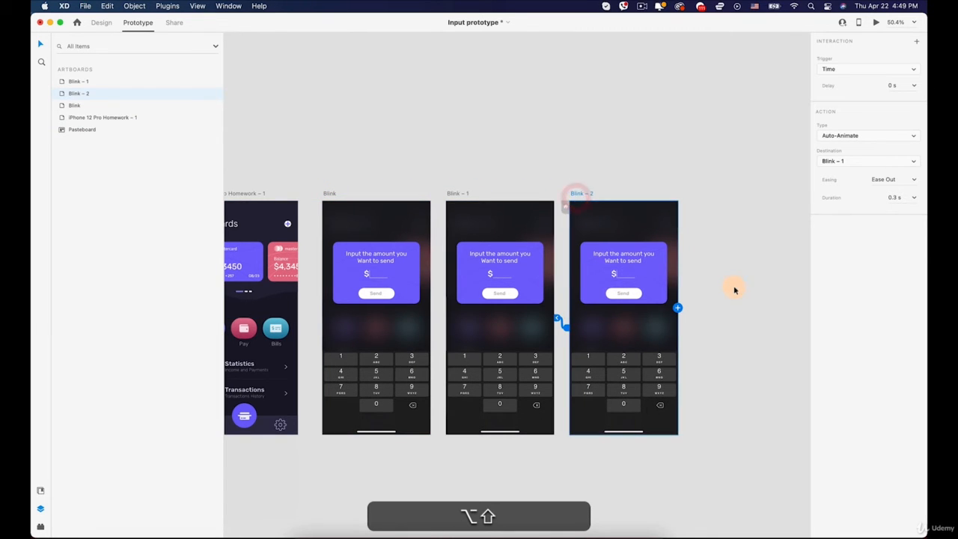
- Remove the timed link from the Blink – 2 artboard to Blink – 1, keeping the artboards evenly spaced
scroll(735, 290, up, 5)
scroll(543, 290, down, 3)
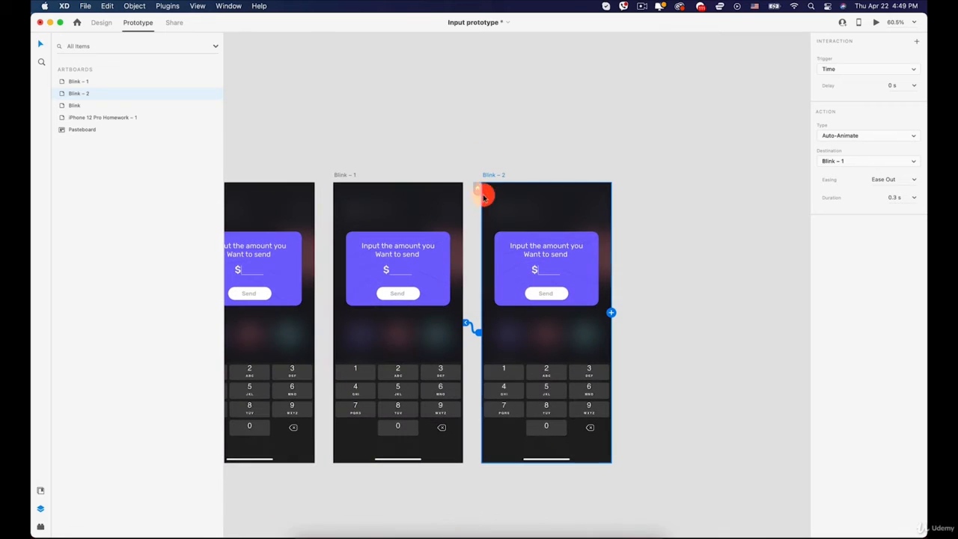
drag(489, 176, 497, 177)
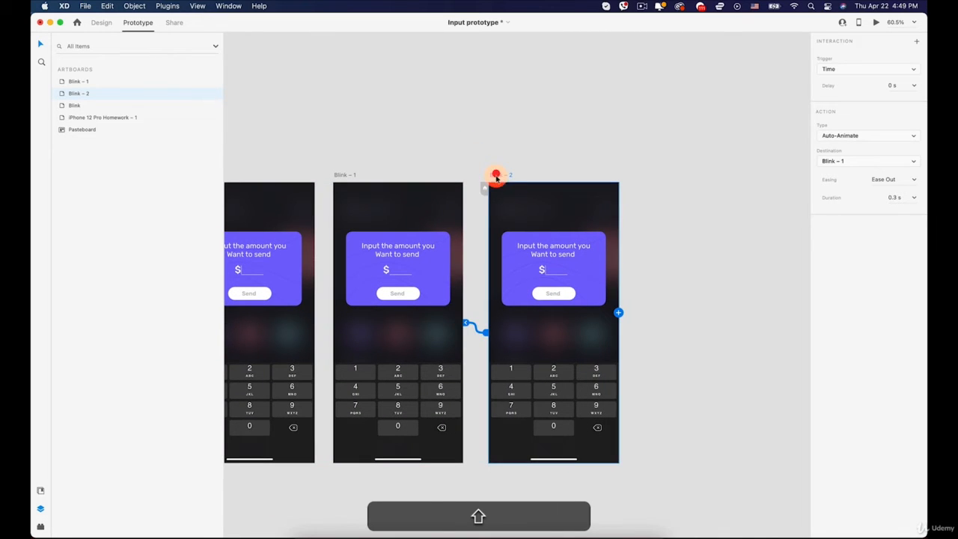
click(465, 327)
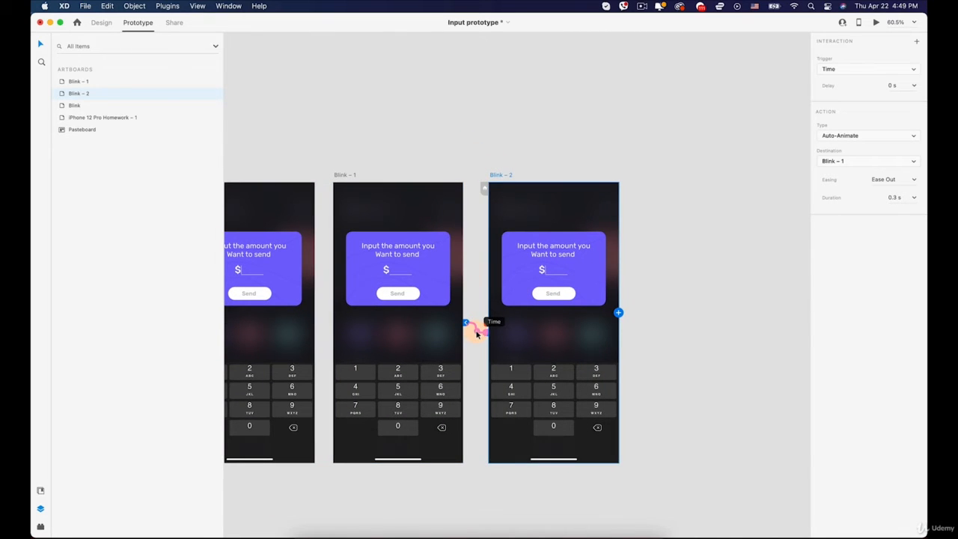
drag(477, 334, 480, 302)
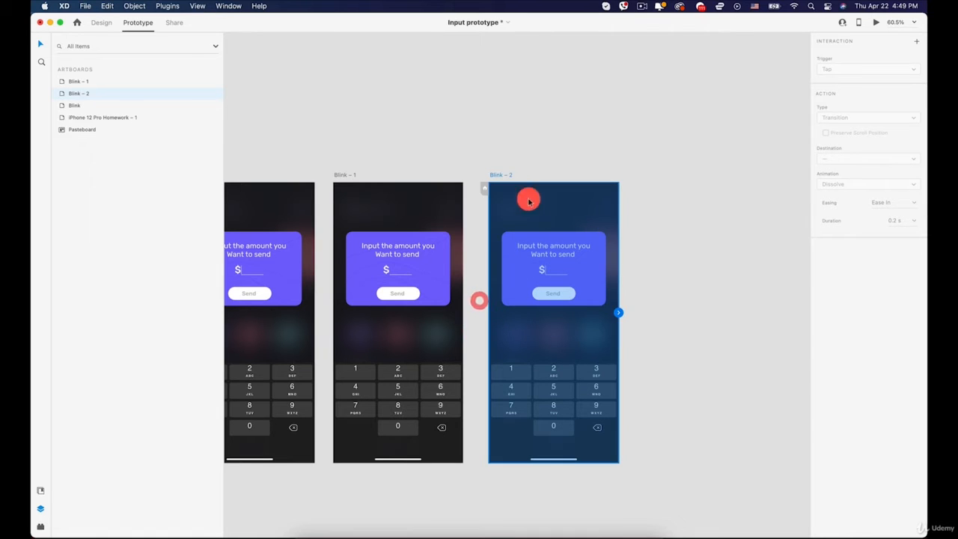
drag(499, 175, 493, 174)
click(665, 262)
- Duplicate the dollar sign on the Blink – 2 card beside the original and change the copy's text to 1
scroll(665, 262, up, 3)
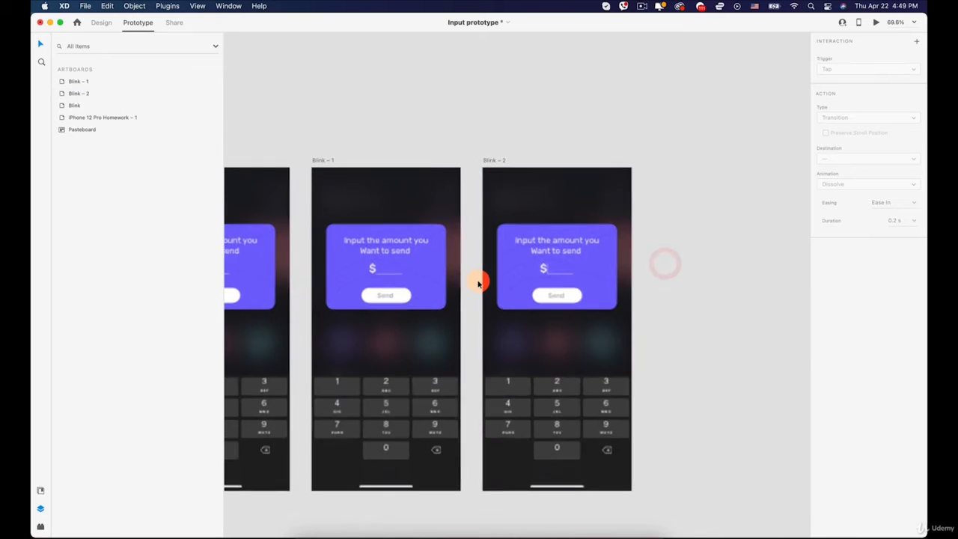
scroll(568, 265, up, 10)
double_click(533, 269)
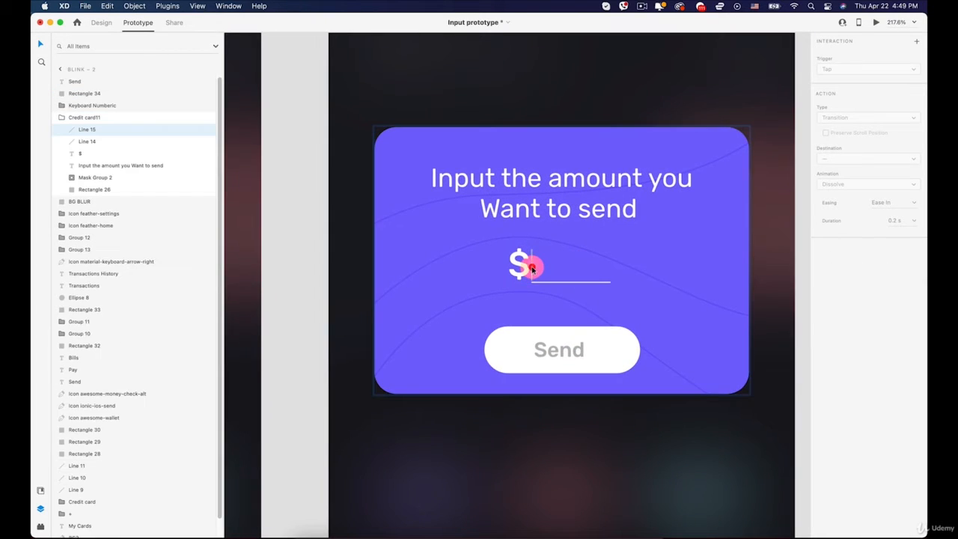
scroll(532, 268, up, 8)
click(91, 24)
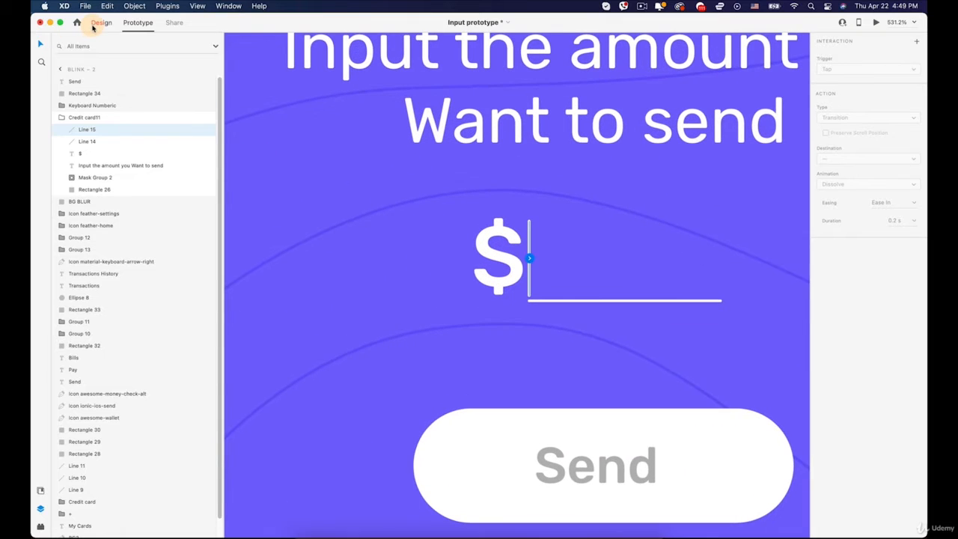
scroll(369, 225, down, 5)
click(448, 245)
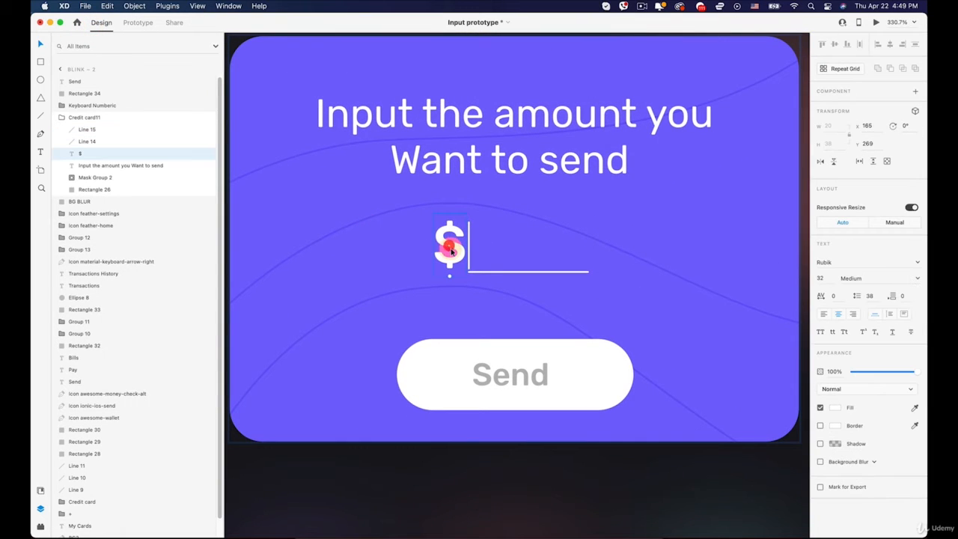
key(alt)
drag(447, 245, 486, 247)
double_click(485, 246)
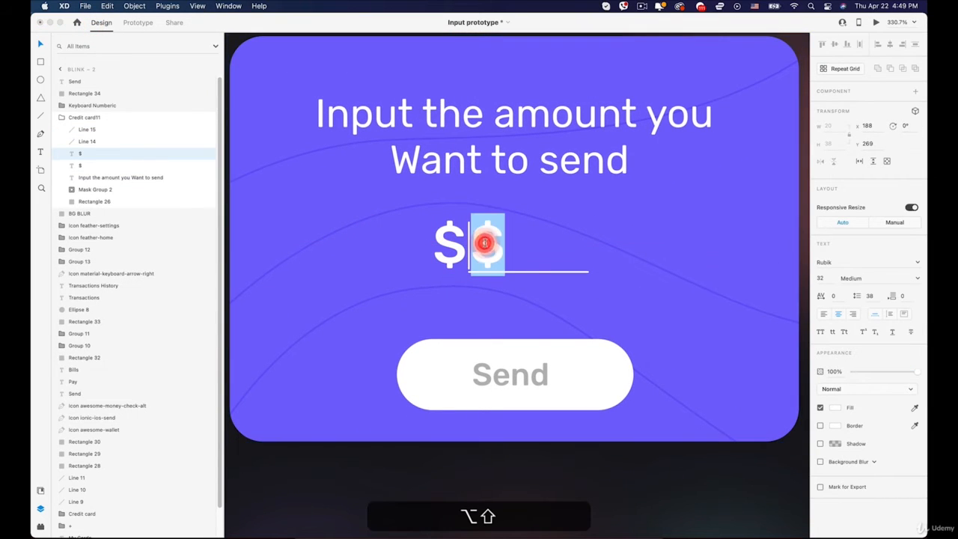
text(1)
key(Escape)
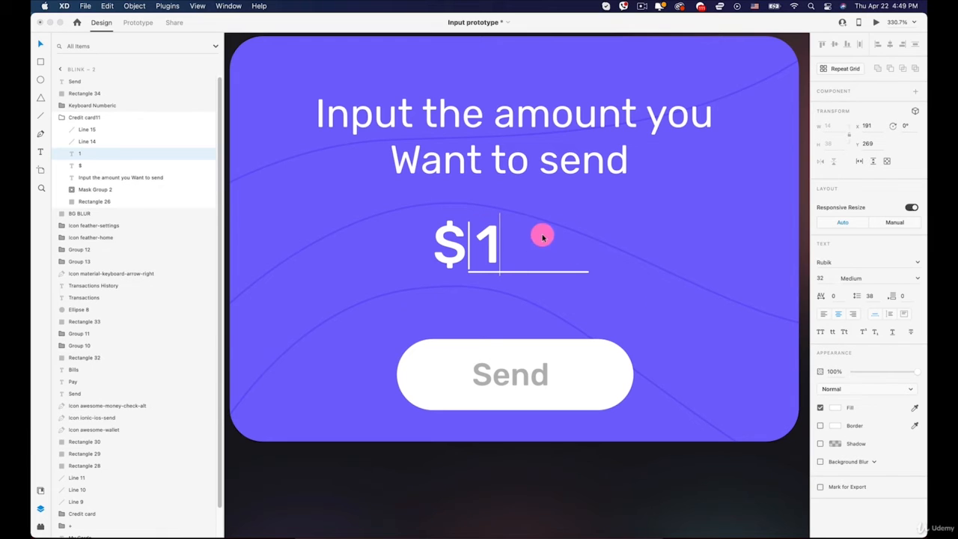
- Set the font weight of the digit 1 on the Blink – 2 card to Regular
double_click(488, 236)
click(917, 277)
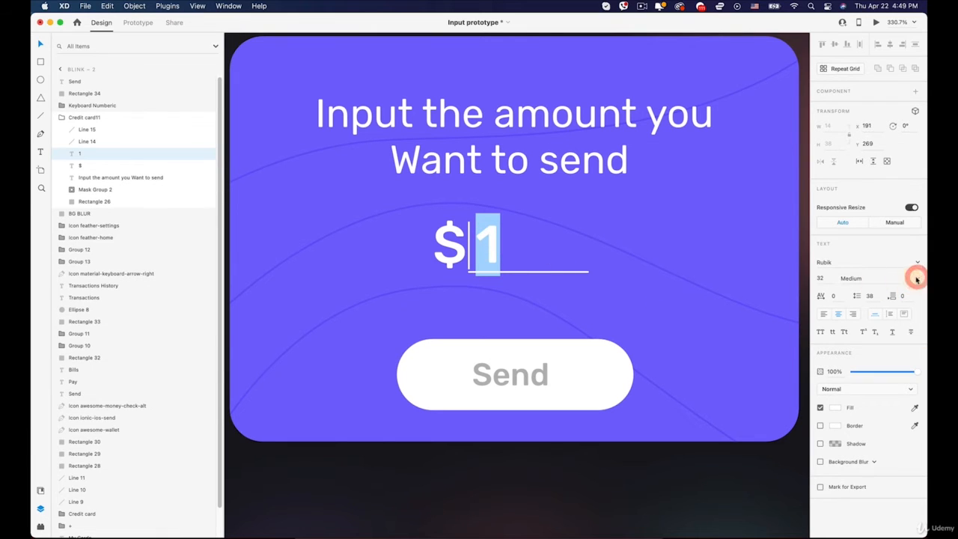
click(917, 278)
click(856, 292)
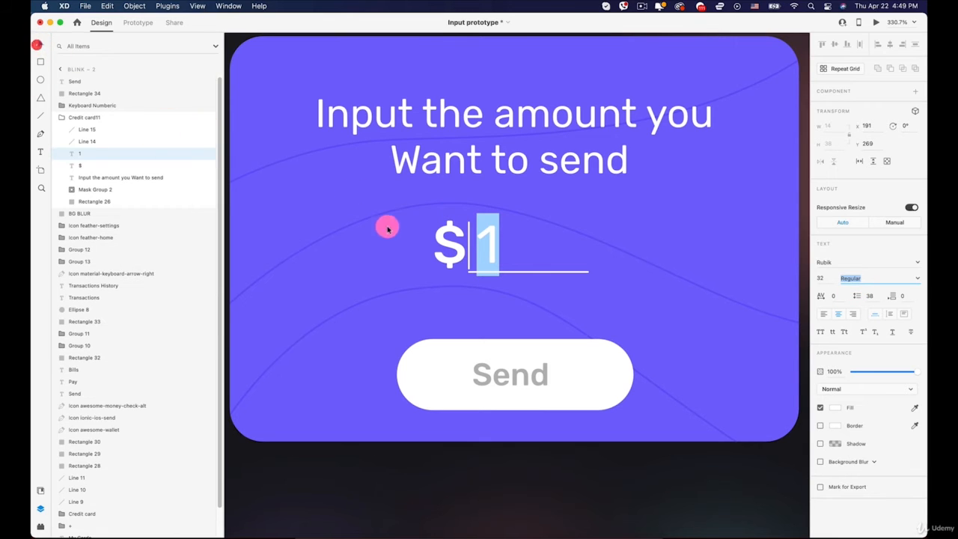
- Move the digit 1 close to the dollar sign and place the vertical cursor line right after it at X 201
drag(508, 241, 483, 238)
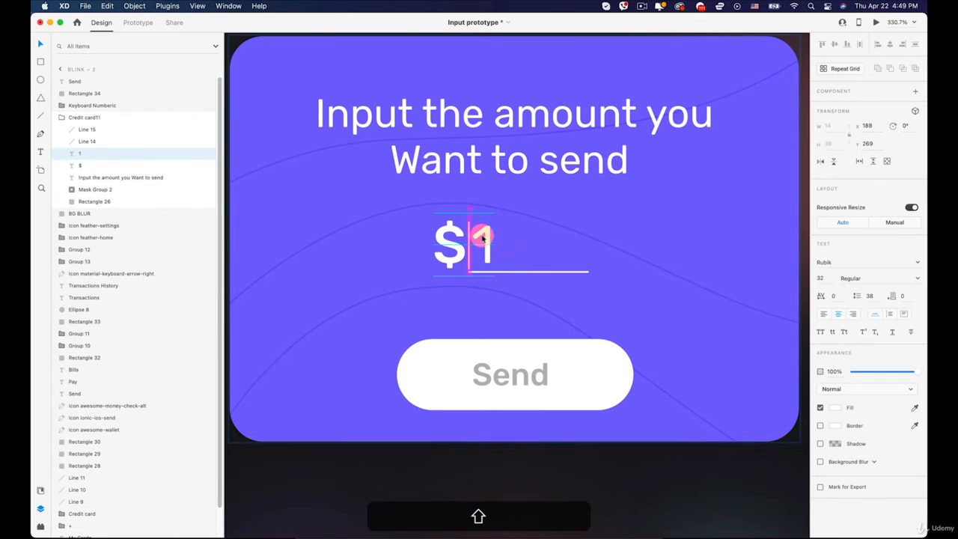
click(477, 238)
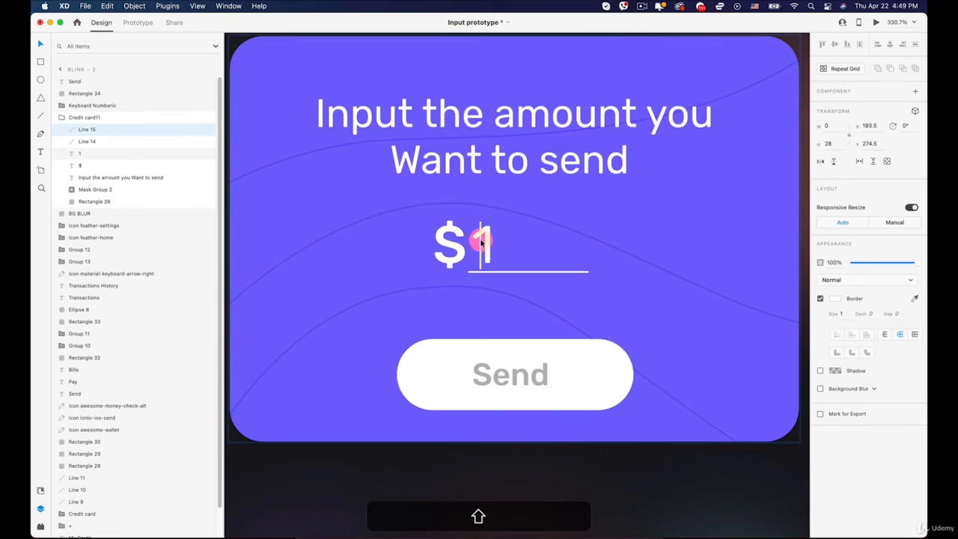
click(485, 243)
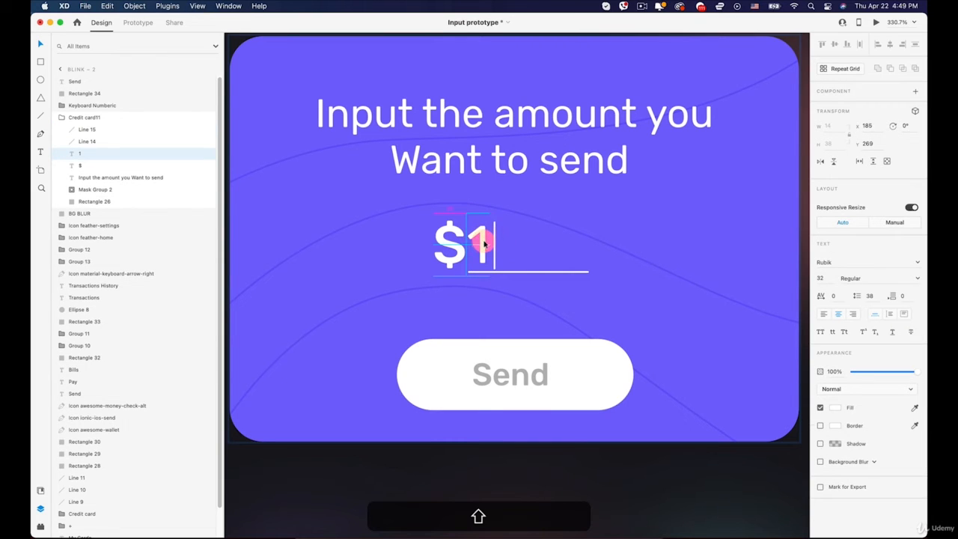
click(496, 245)
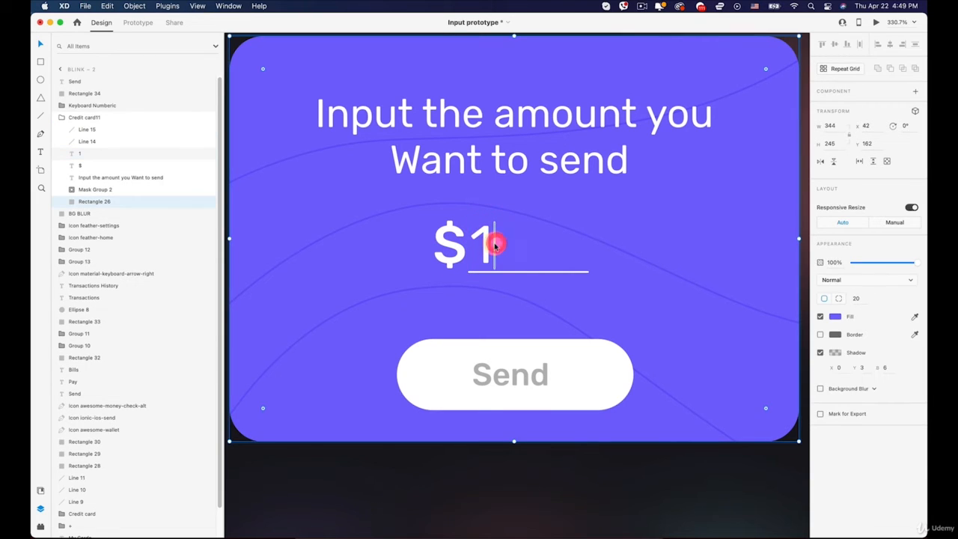
click(494, 245)
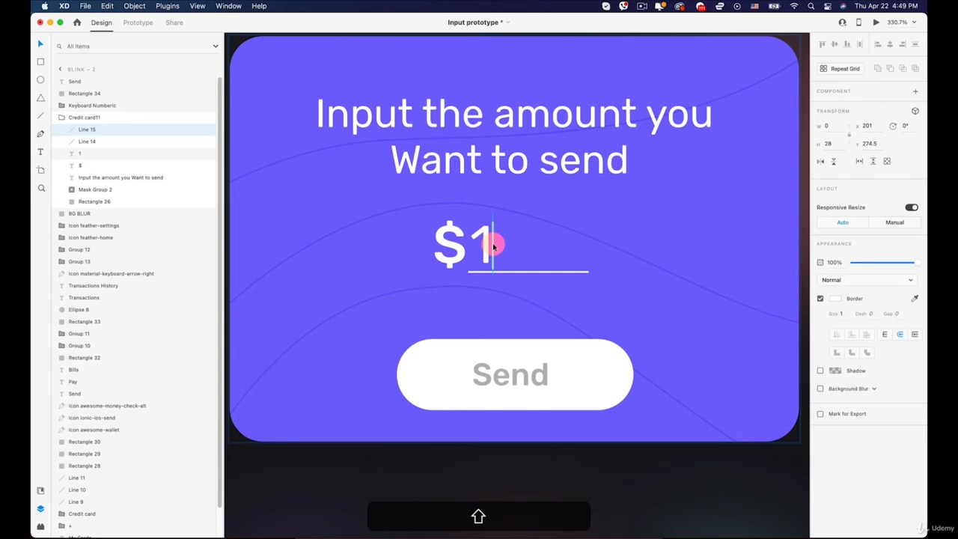
scroll(493, 245, down, 5)
scroll(648, 262, down, 3)
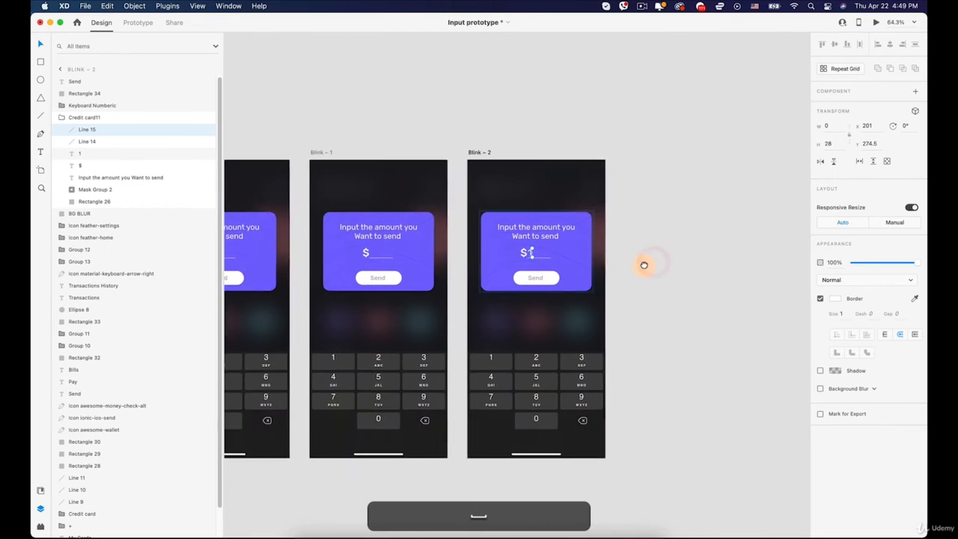
drag(644, 265, 594, 257)
click(594, 256)
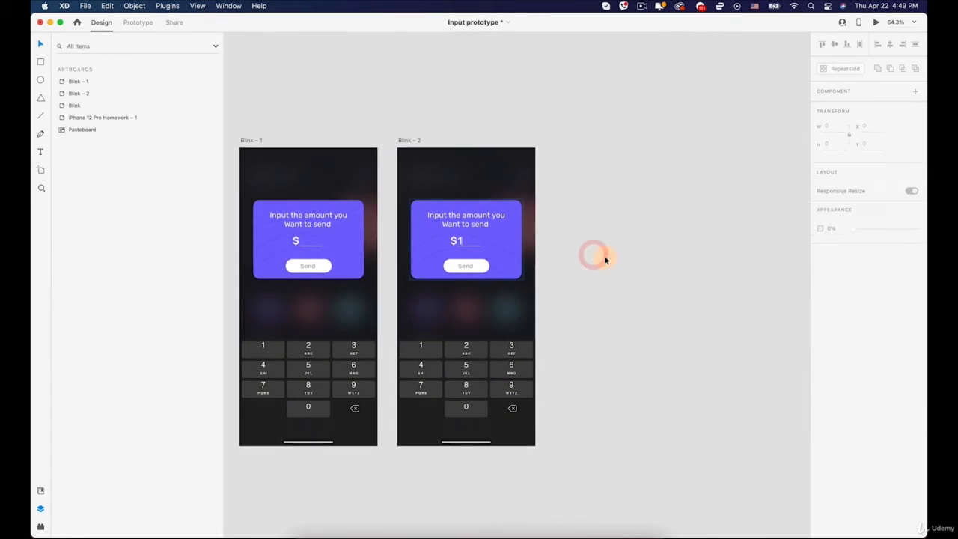
- Rename the Blink – 2 artboard as 1 and place a duplicate of it beside the original
click(412, 141)
double_click(408, 141)
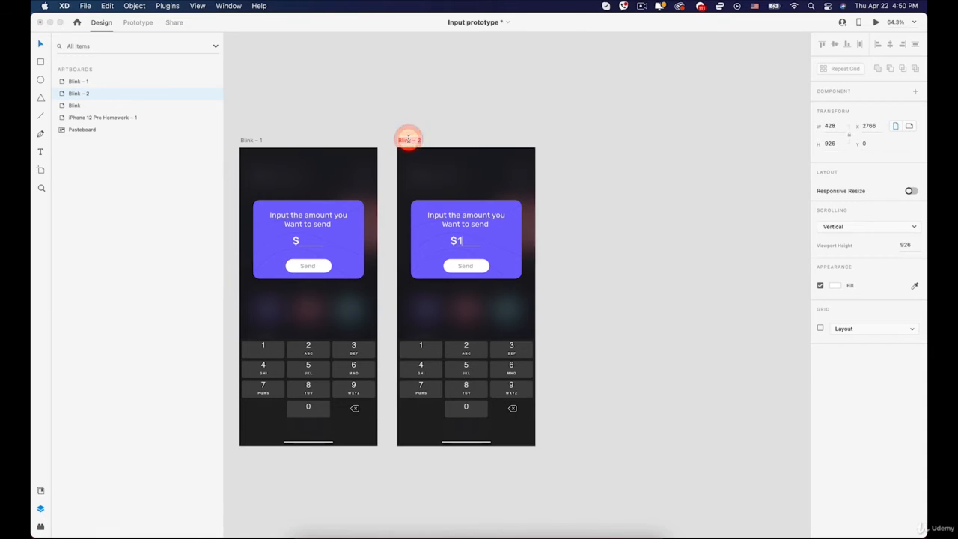
text(1)
key(Return)
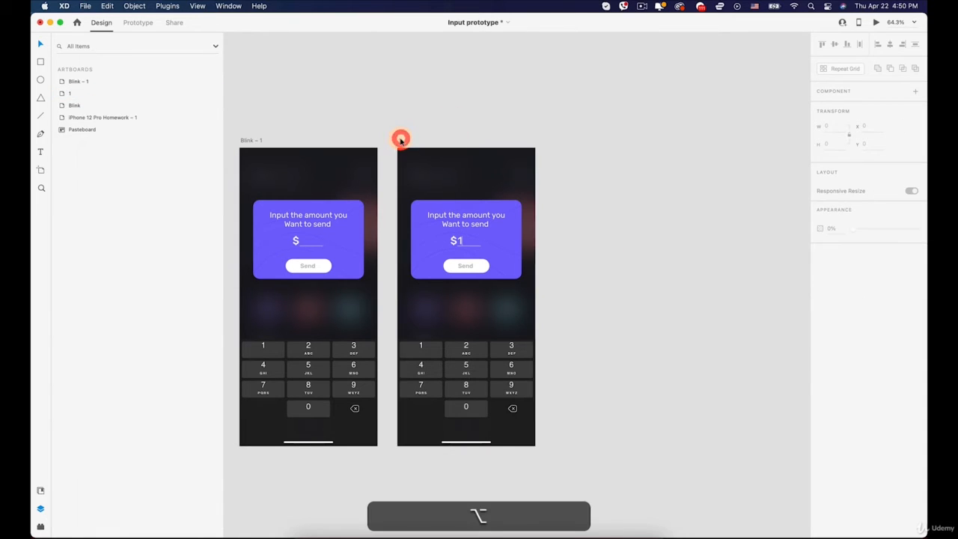
drag(401, 140, 552, 143)
- Set the opacity of the vertical cursor line on the 1 – 1 artboard's card to 0%
scroll(627, 240, up, 5)
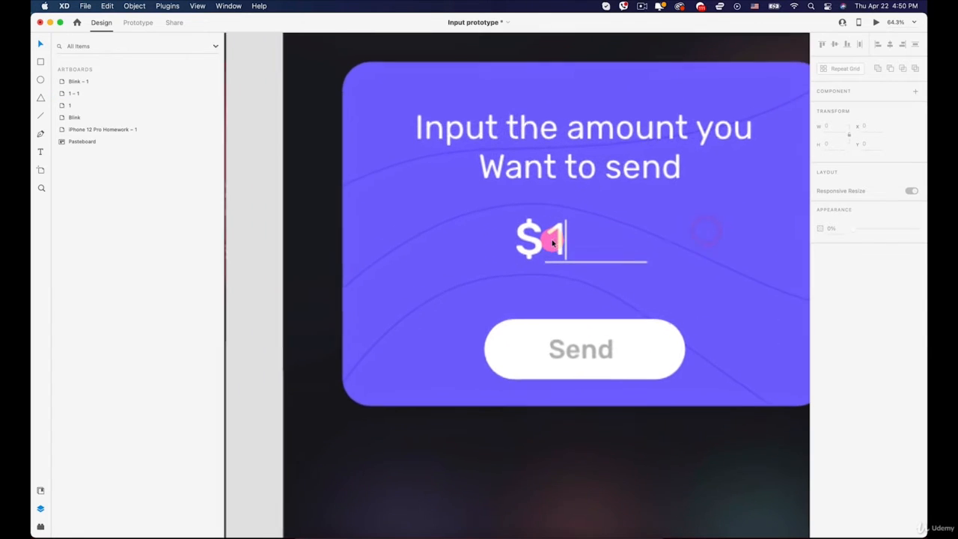
click(565, 238)
double_click(567, 238)
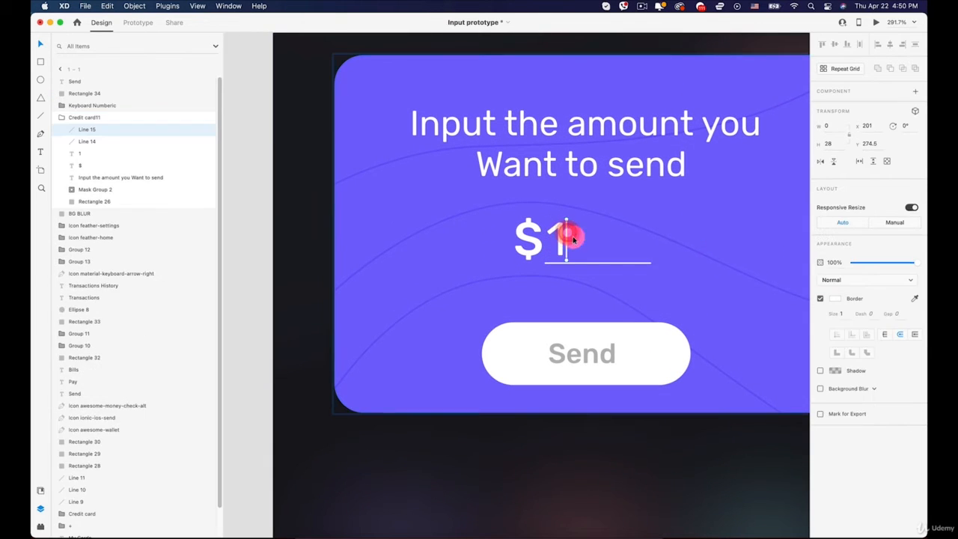
drag(877, 265, 791, 262)
scroll(749, 268, down, 8)
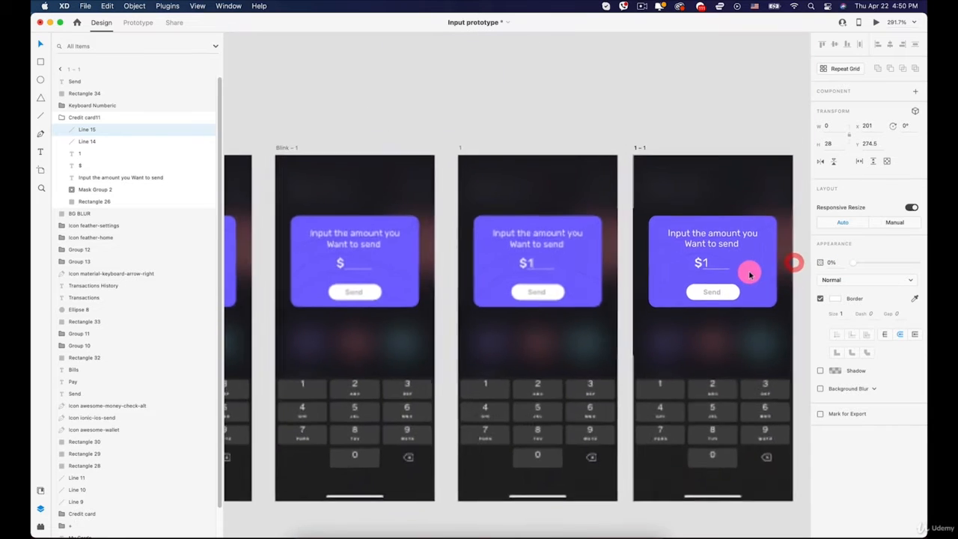
click(524, 120)
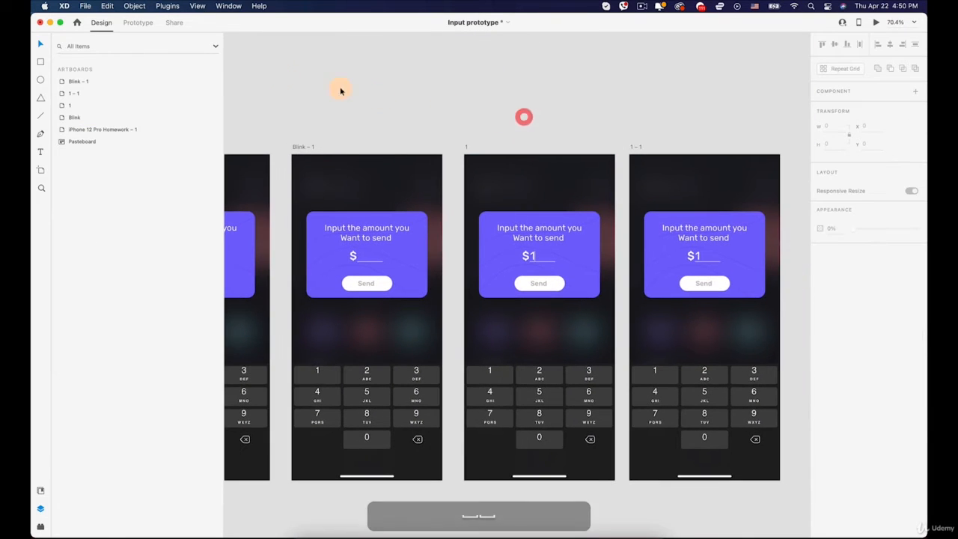
- Link the keyboard's 1 key on the Blink – 1 artboard to artboard 1 with a Tap trigger and Auto-Animate, Ease Out, 0.3 s
click(136, 23)
scroll(285, 112, down, 4)
drag(309, 117, 433, 162)
click(356, 197)
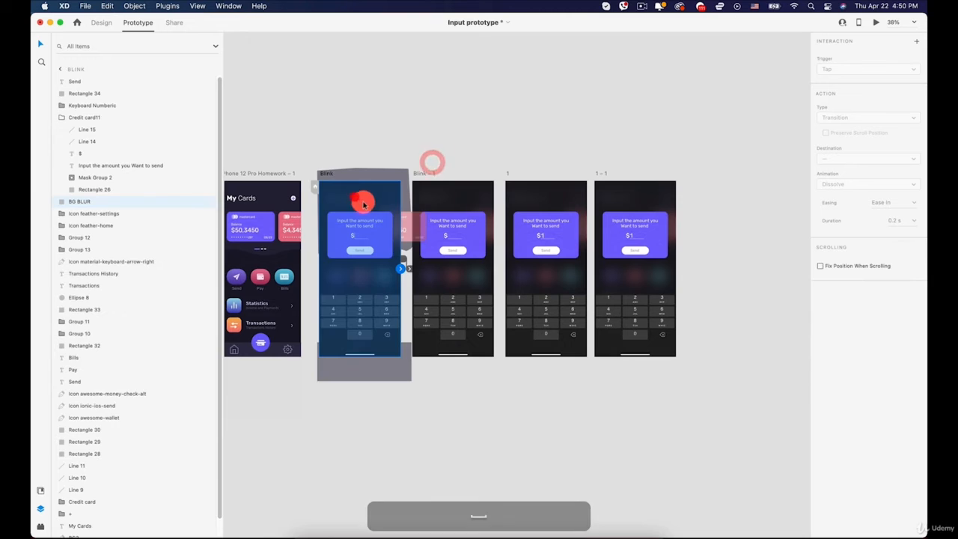
click(454, 215)
scroll(483, 255, up, 4)
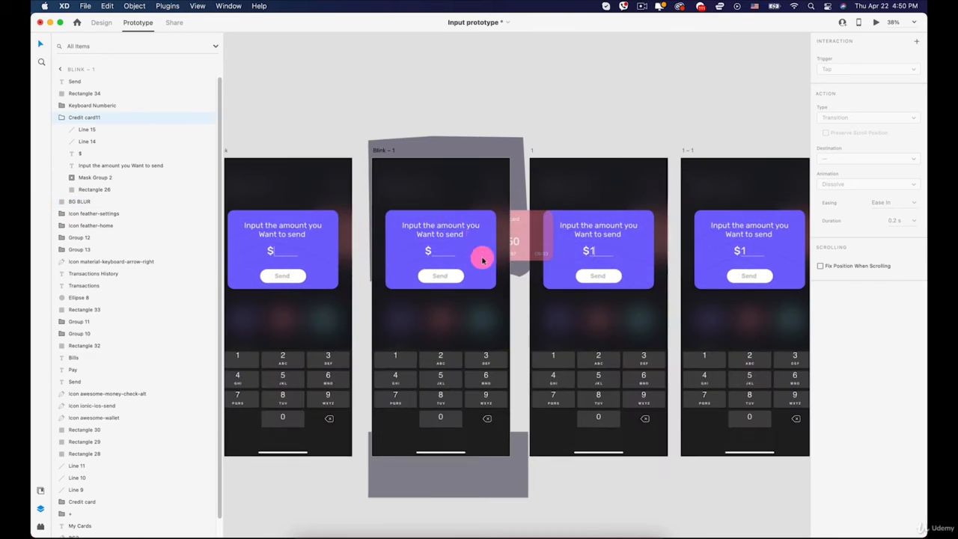
double_click(392, 361)
double_click(395, 362)
double_click(395, 362)
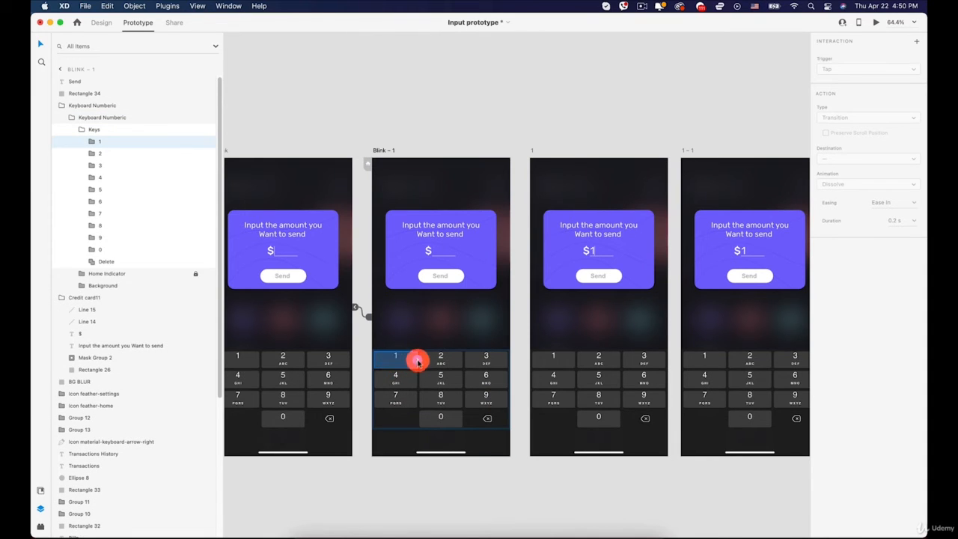
drag(417, 360, 528, 345)
drag(417, 360, 551, 317)
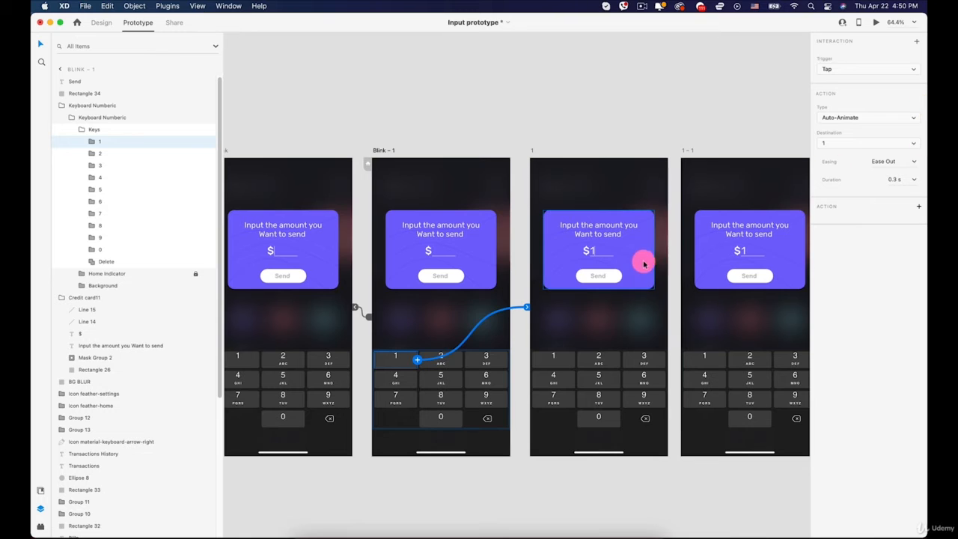
- Link artboard 1 to artboard 1 – 1 with a Time trigger, 0 s delay and Auto-Animate, Ease Out, 0.3 s
key(space)
drag(665, 220, 494, 208)
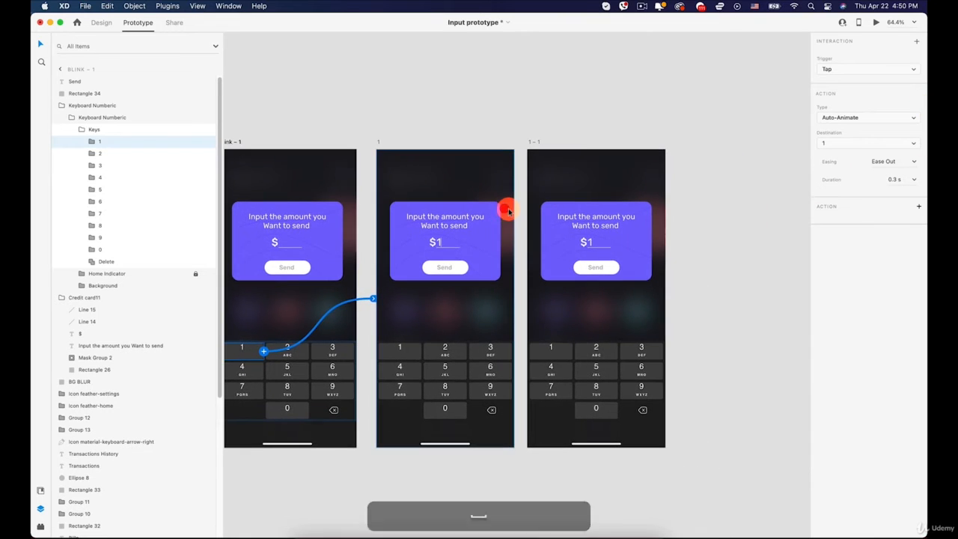
click(470, 165)
click(564, 155)
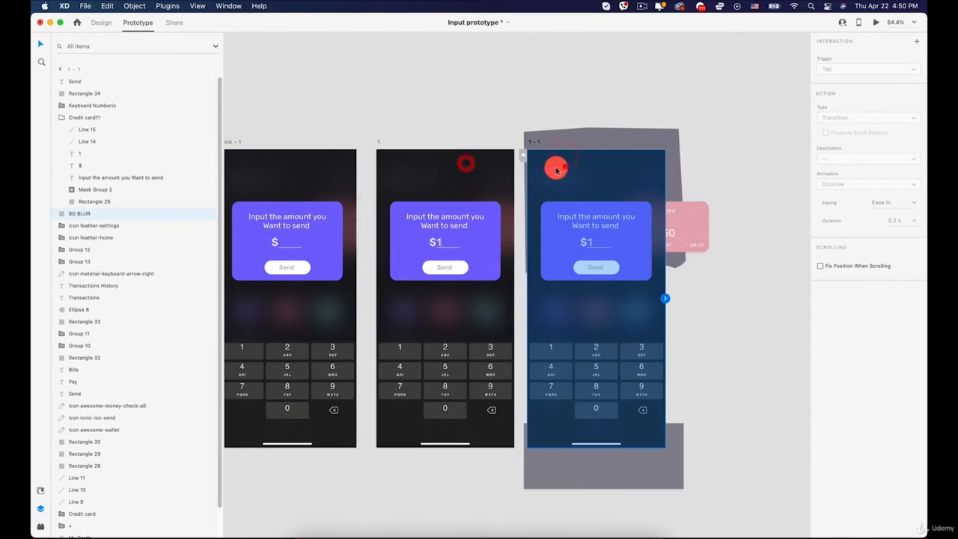
click(483, 169)
click(633, 180)
click(752, 168)
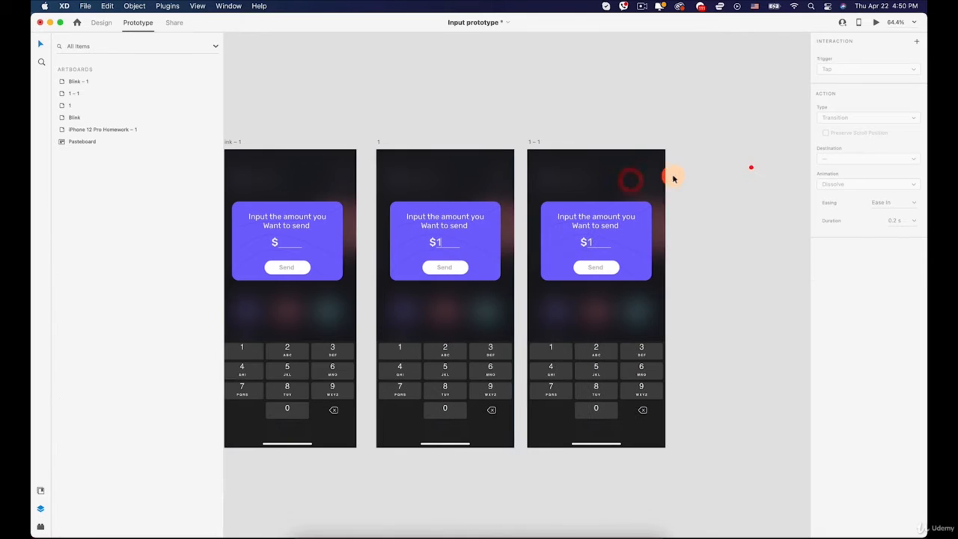
click(378, 144)
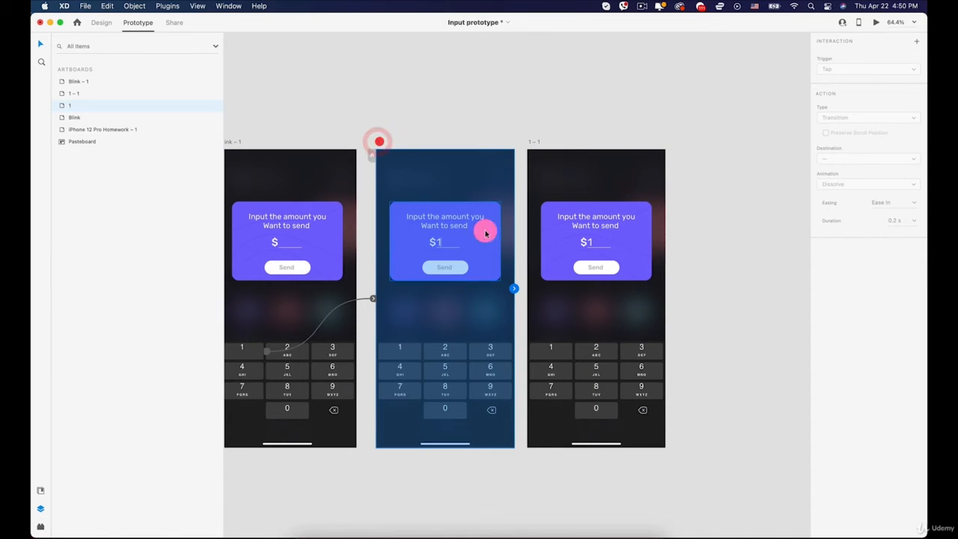
drag(513, 288, 577, 300)
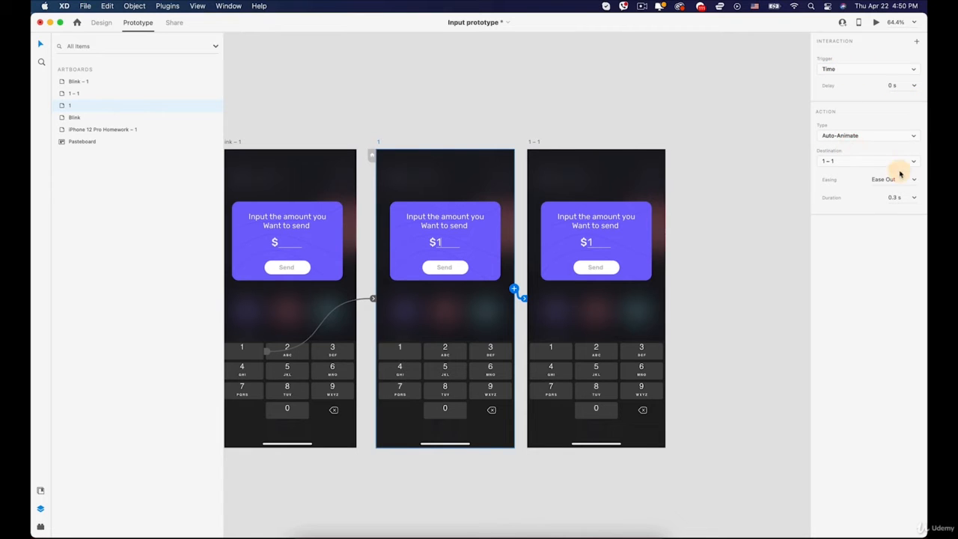
click(520, 152)
- Link artboard 1 – 1 back to artboard 1 with a Time trigger, 0 s delay and Auto-Animate, Ease Out, 0.3 s
click(534, 141)
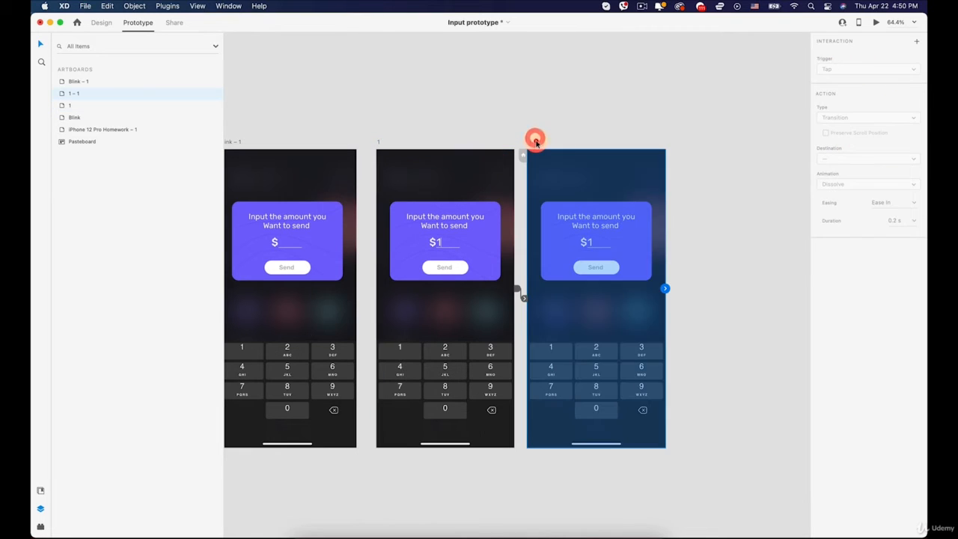
drag(667, 288, 506, 305)
click(688, 282)
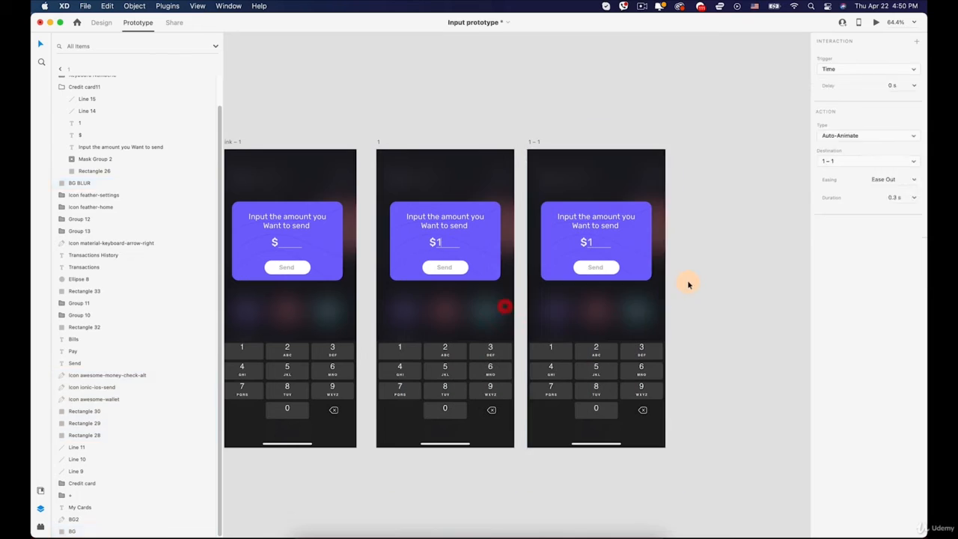
click(534, 142)
drag(666, 288, 480, 311)
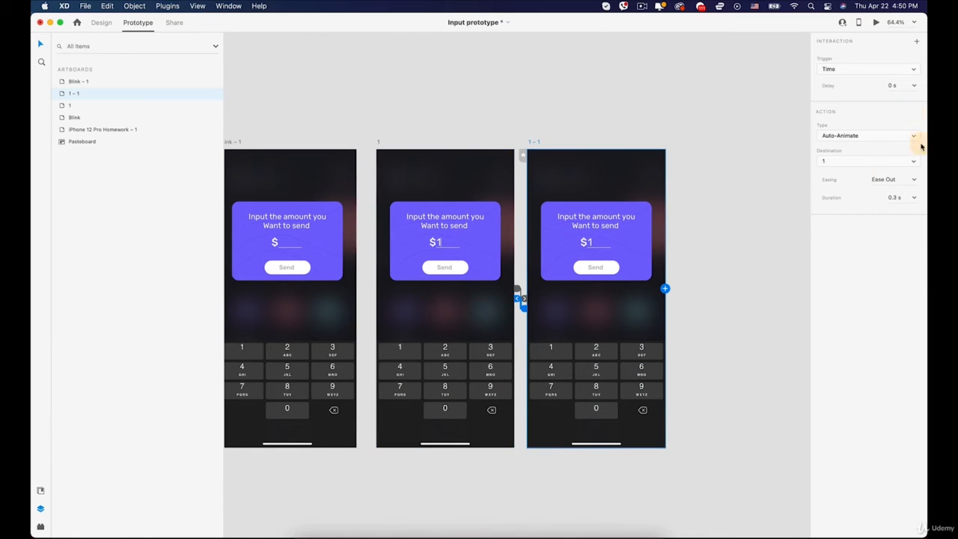
- Preview the prototype from the iPhone 12 Pro Homework – 1 artboard, testing the purple card and the 1 key, and close the preview
scroll(352, 179, down, 3)
drag(337, 116, 513, 117)
drag(292, 122, 370, 122)
click(323, 151)
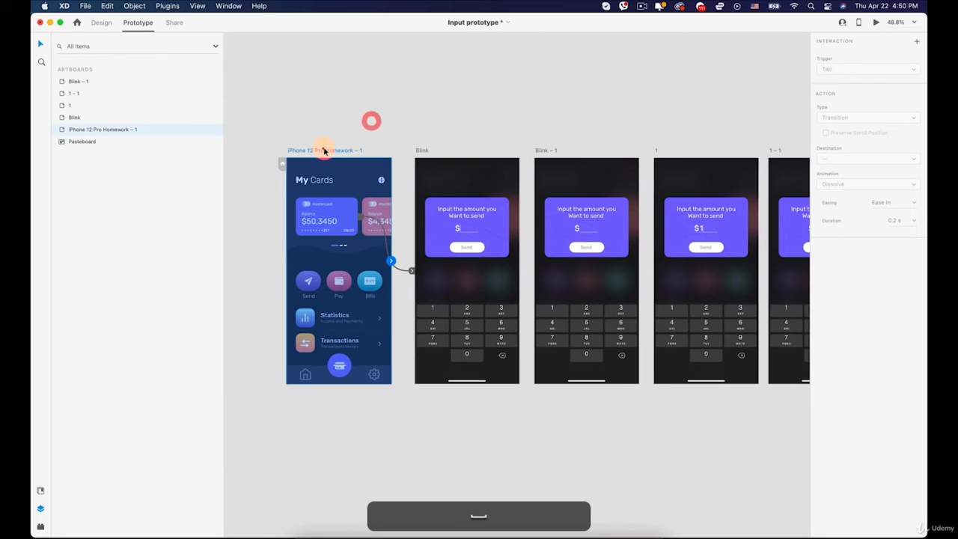
click(876, 22)
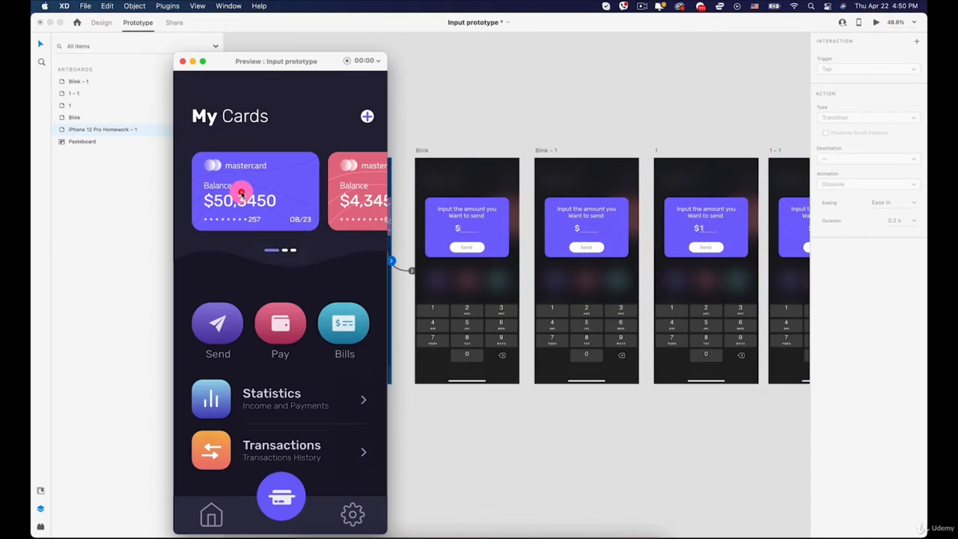
click(241, 193)
click(209, 364)
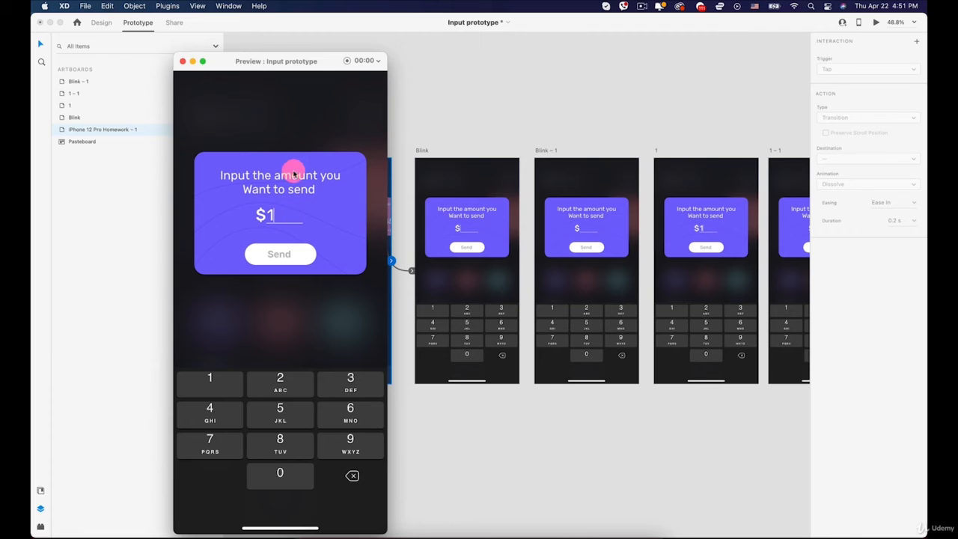
click(184, 62)
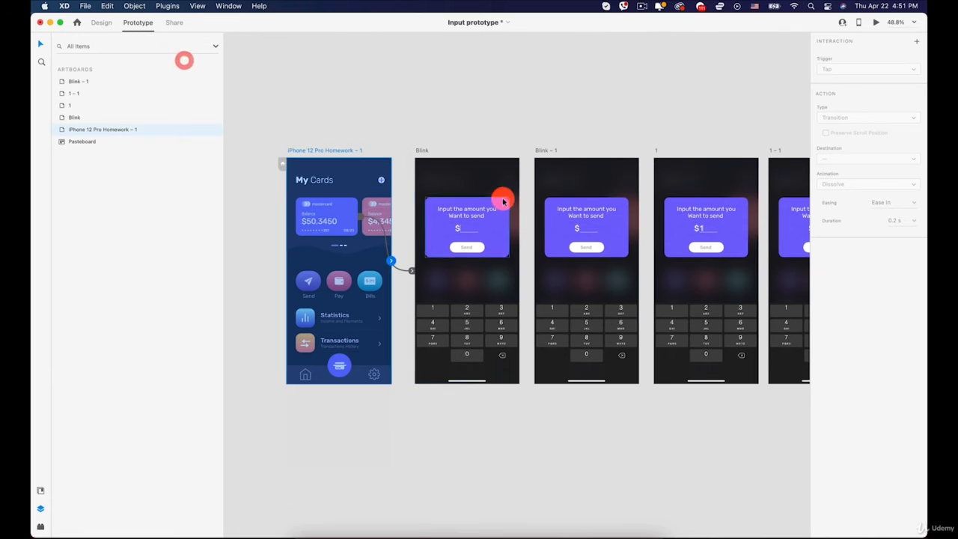
- Duplicate artboard 1 to the free space beside artboard 1 – 1 and rename the copy as 5
scroll(502, 199, down, 2)
key(space)
drag(653, 209, 426, 213)
scroll(613, 147, up, 2)
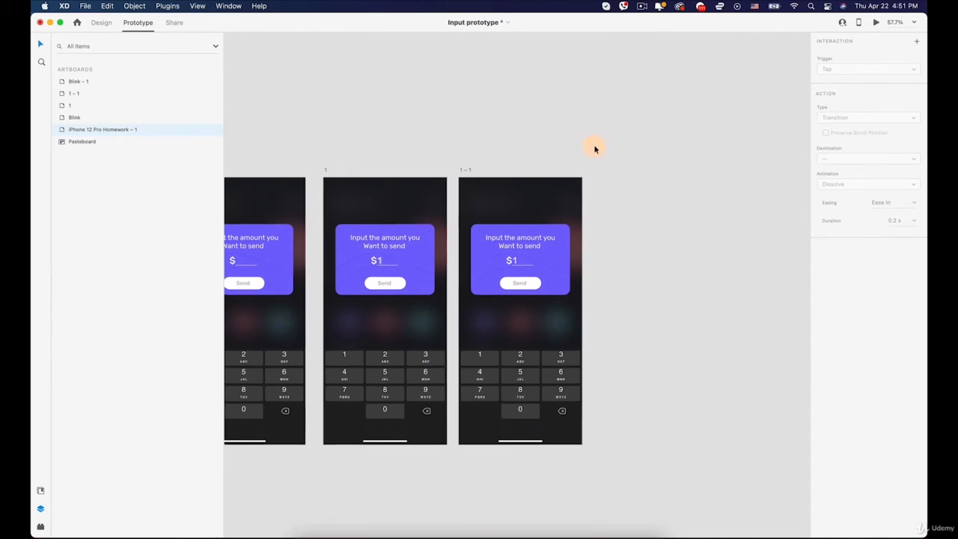
click(326, 170)
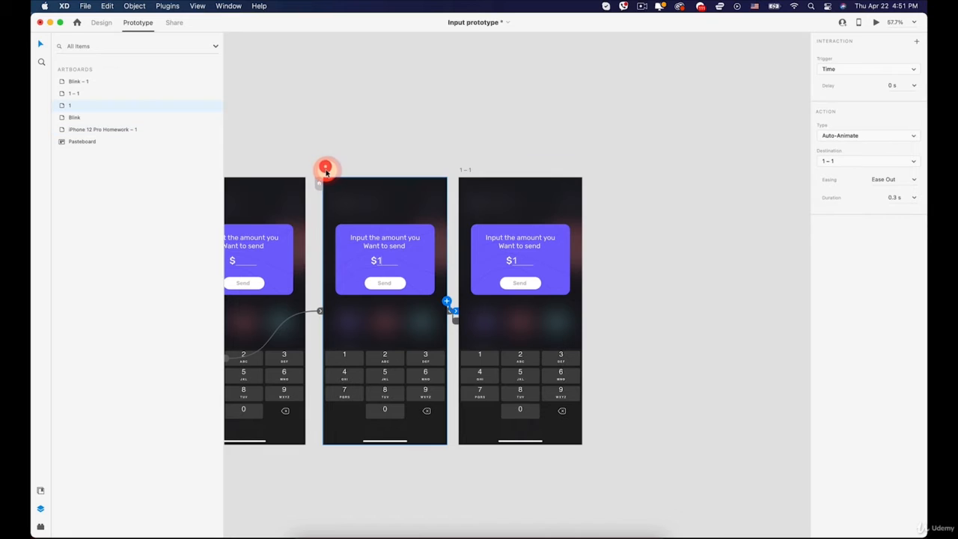
key(alt)
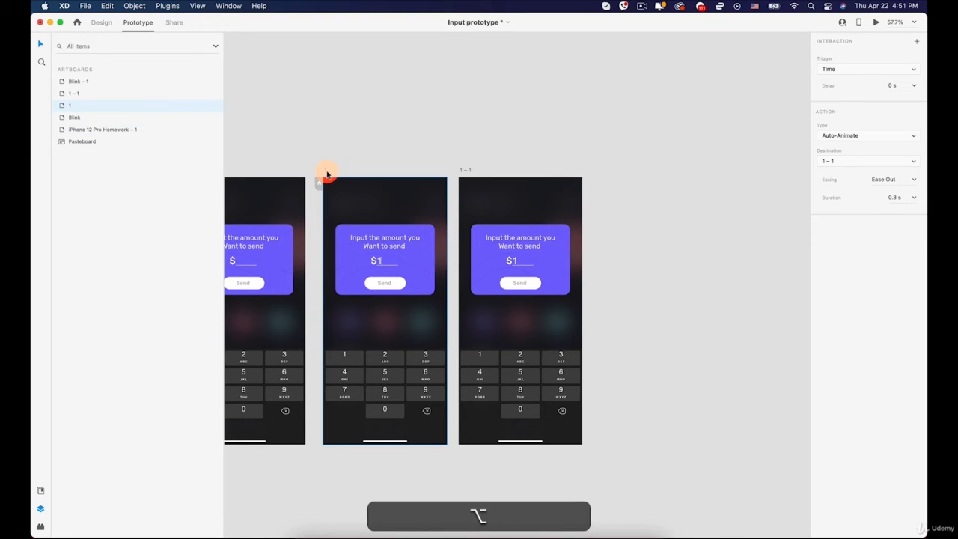
drag(325, 172, 604, 179)
double_click(610, 170)
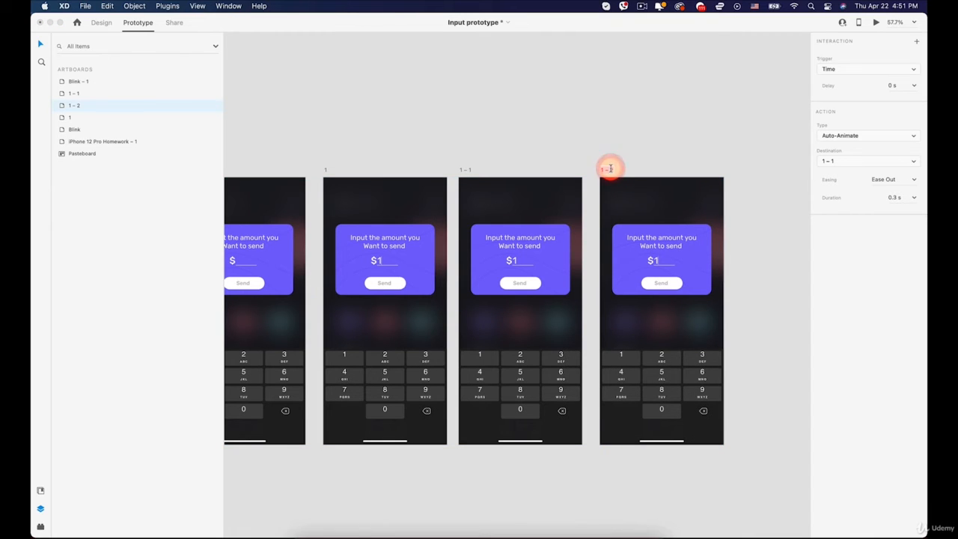
text(5)
click(665, 151)
- Remove the timed link from artboard 5 to artboard 1 – 1
key(space)
drag(640, 152, 513, 140)
scroll(479, 293, up, 3)
drag(451, 302, 452, 259)
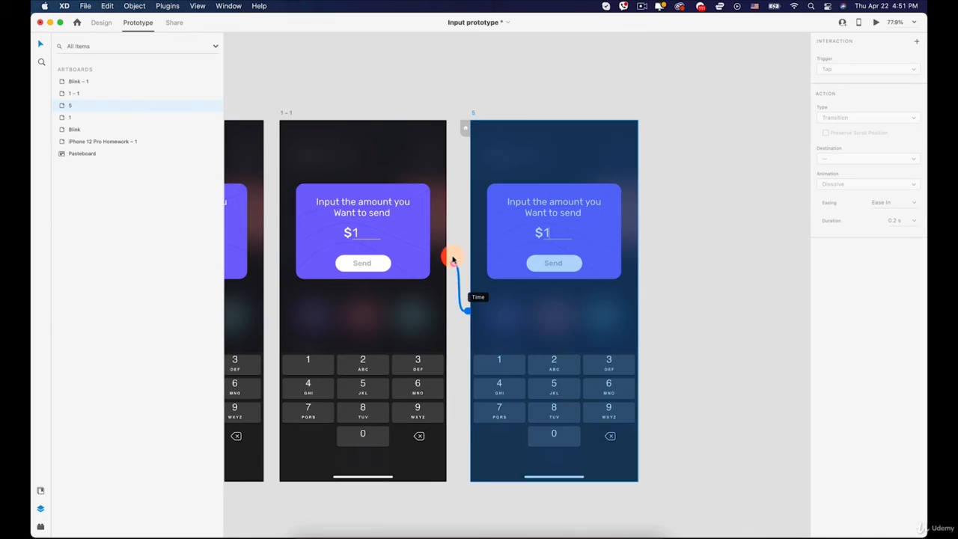
click(690, 205)
- Duplicate the digit 1 on artboard 5's card beside the original and change the copy's text to 5
scroll(558, 248, up, 10)
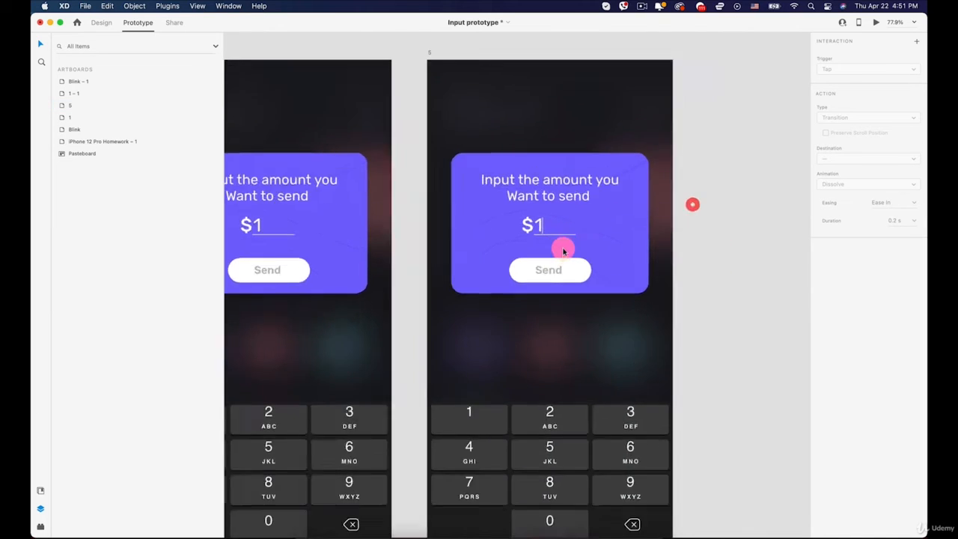
click(527, 191)
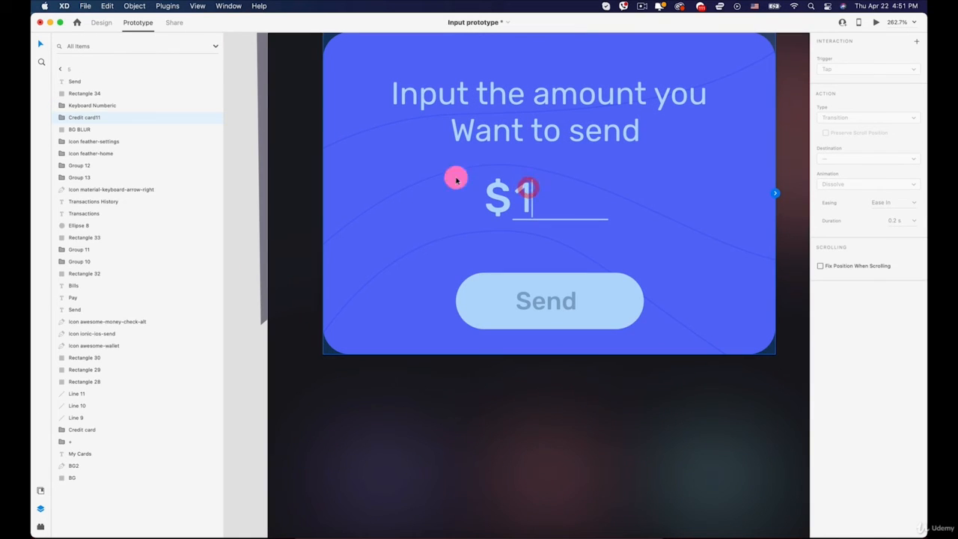
click(101, 21)
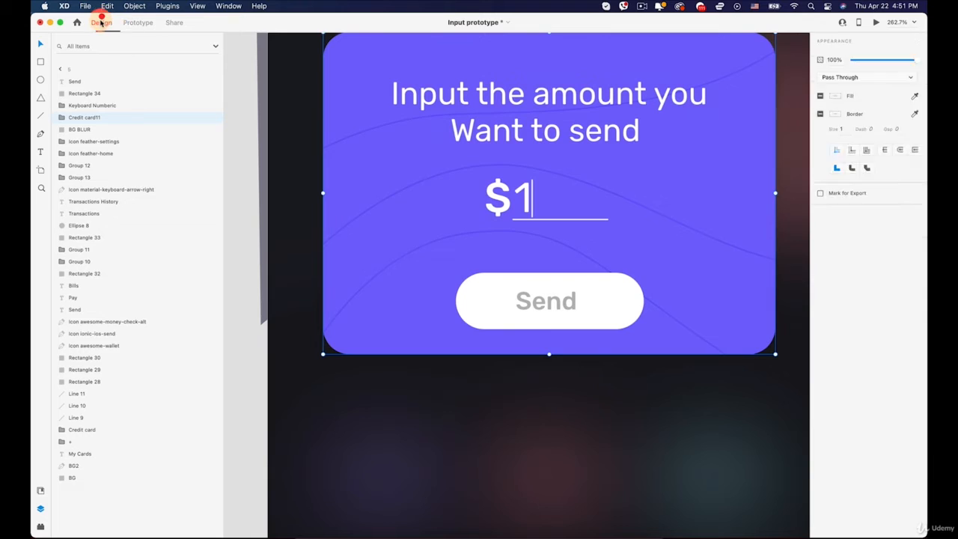
drag(522, 197, 542, 194)
key(super+z)
double_click(527, 196)
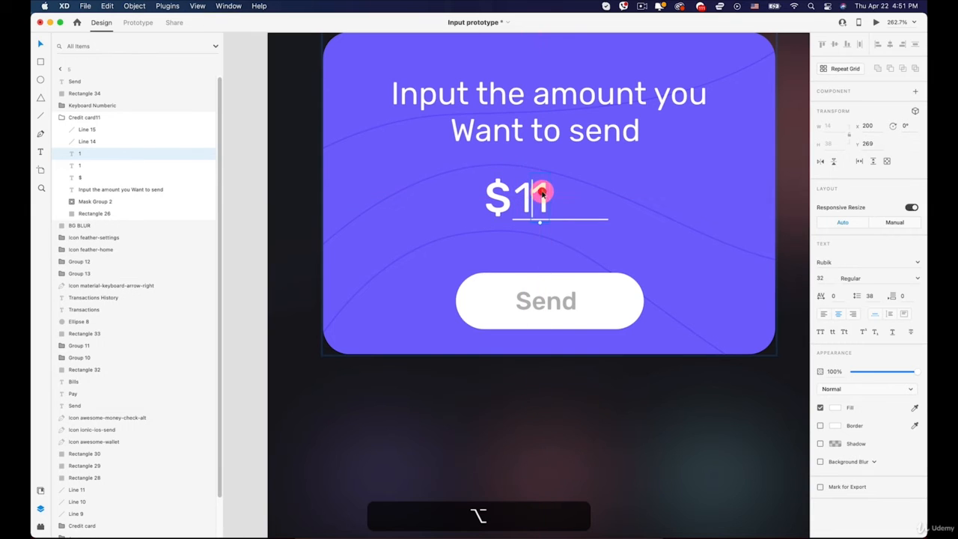
double_click(542, 196)
text(5)
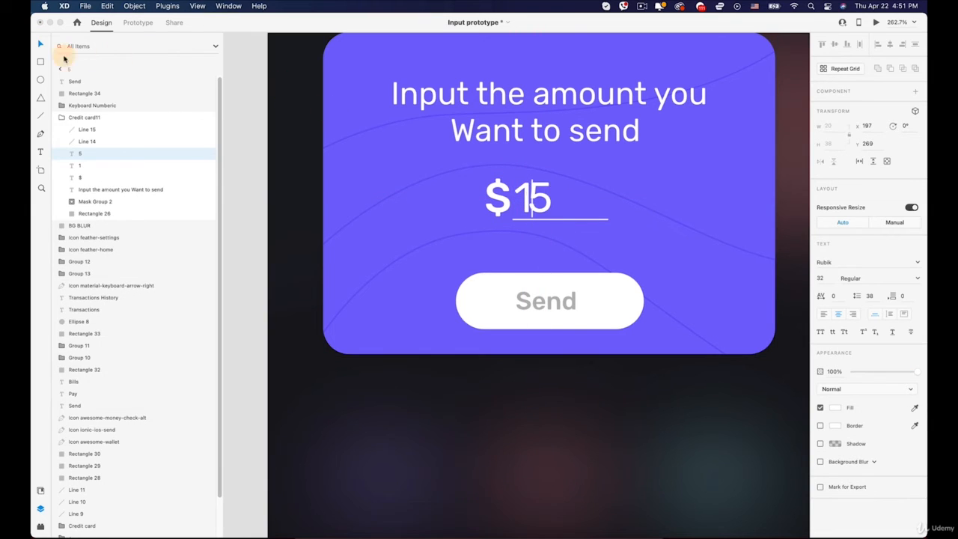
- Move the digit 5 slightly away from the digit 1, to X 200
click(45, 45)
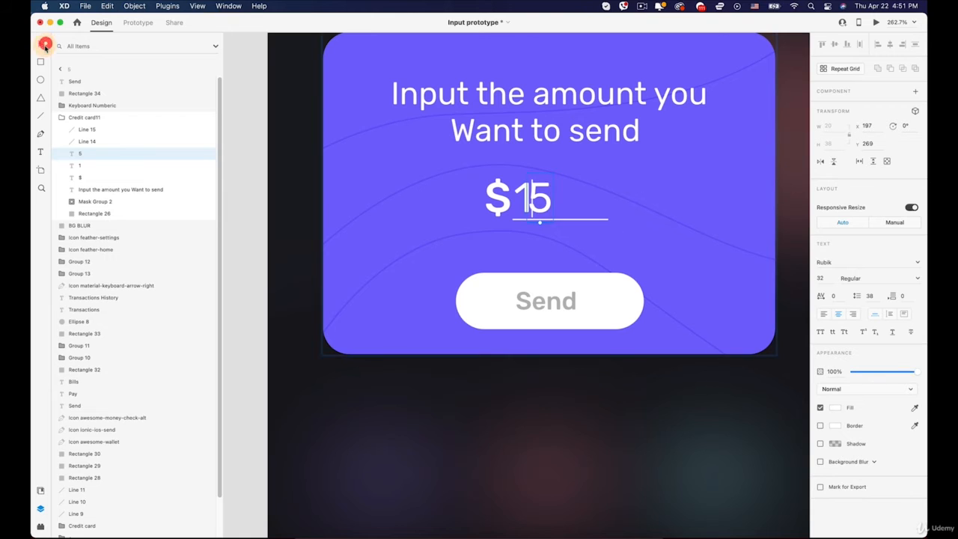
key(Right)
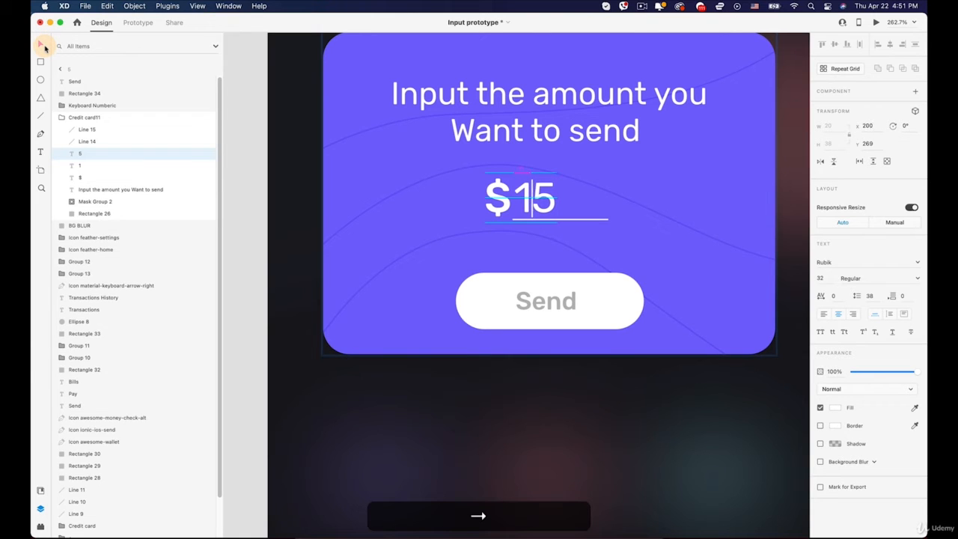
scroll(509, 256, up, 3)
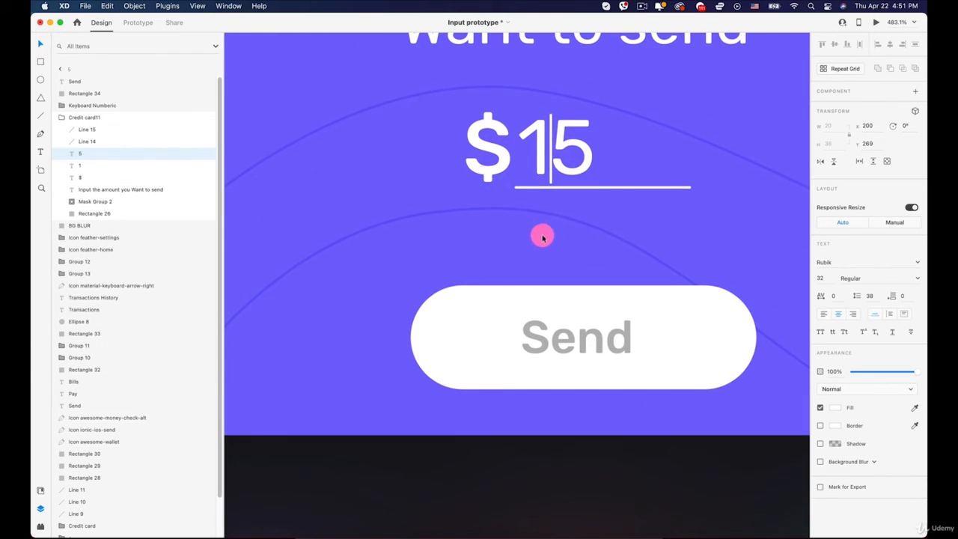
- Move the vertical cursor line on artboard 5's card past the digit 5, to X 221
click(552, 121)
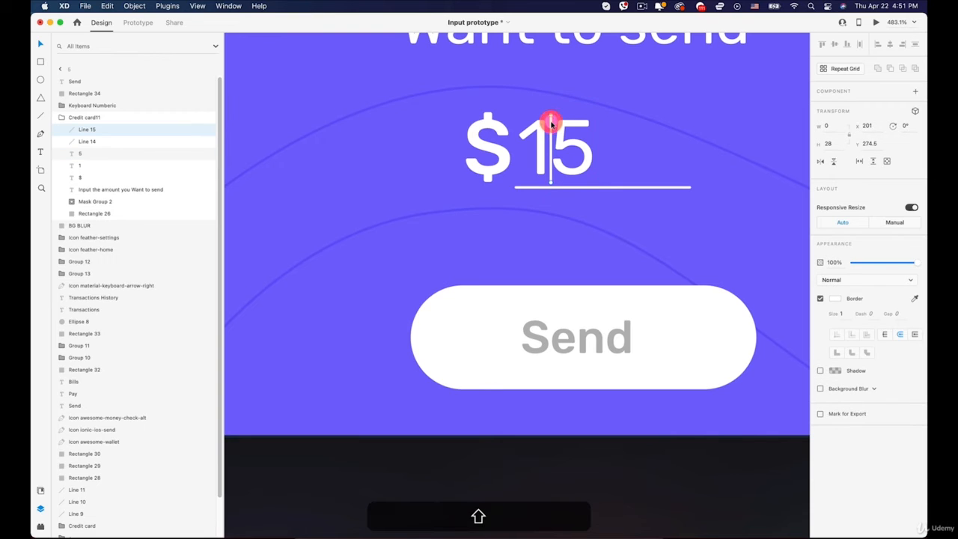
key(shift+Right)
scroll(552, 123, down, 10)
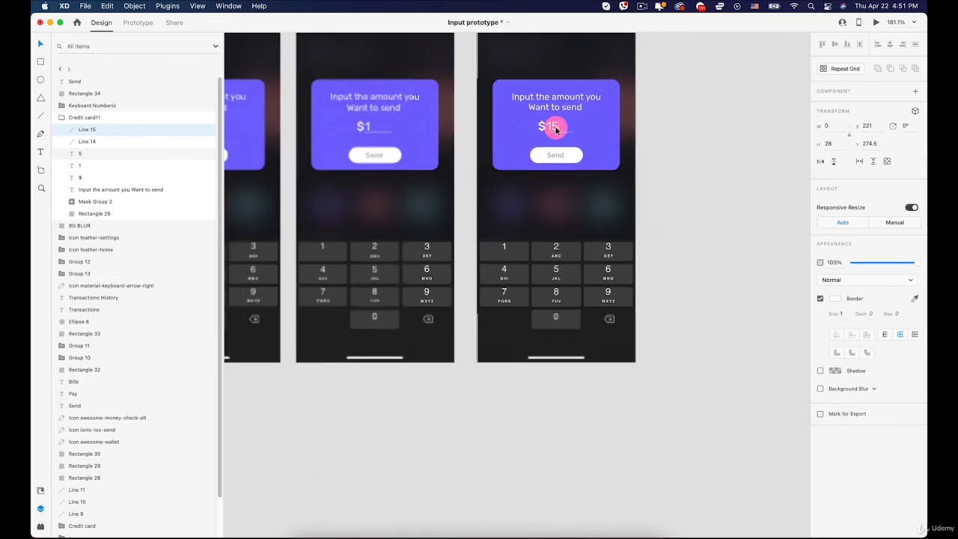
click(545, 219)
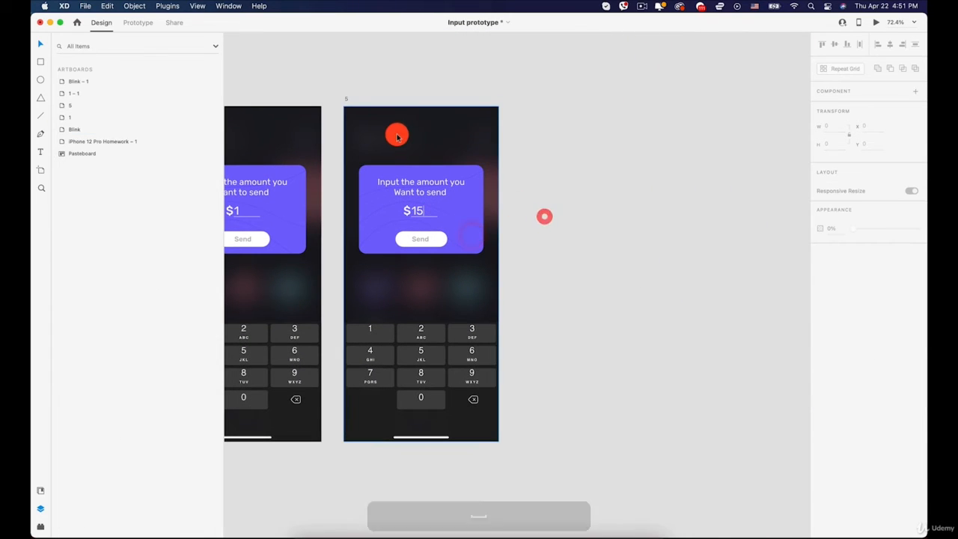
- Duplicate artboard 5 into the free space directly beside it
click(348, 101)
drag(349, 101, 519, 100)
click(698, 229)
- Hide the cursor line after the amount 15 on artboard 5 – 1 by setting its opacity to 0%
scroll(604, 223, up, 7)
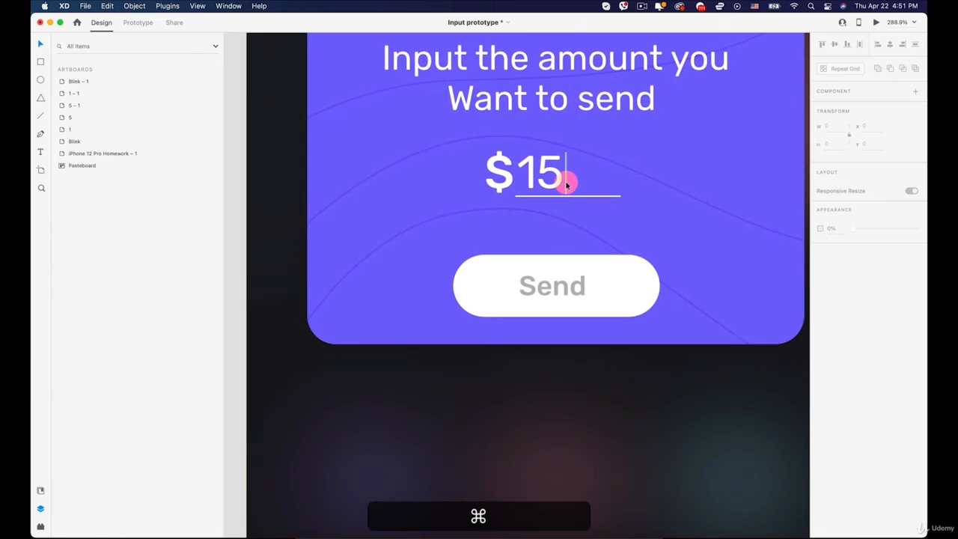
super+click(566, 179)
drag(899, 265, 721, 265)
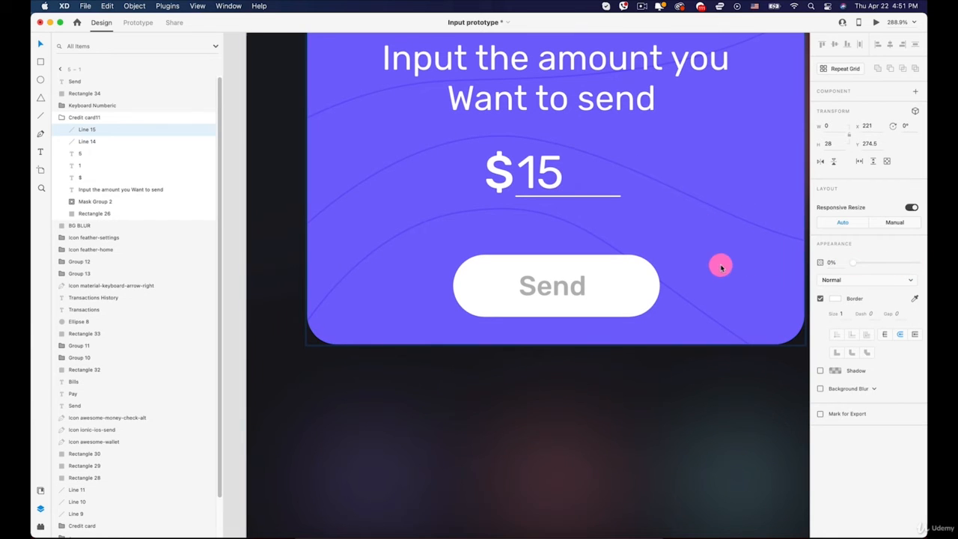
scroll(719, 265, down, 10)
click(762, 258)
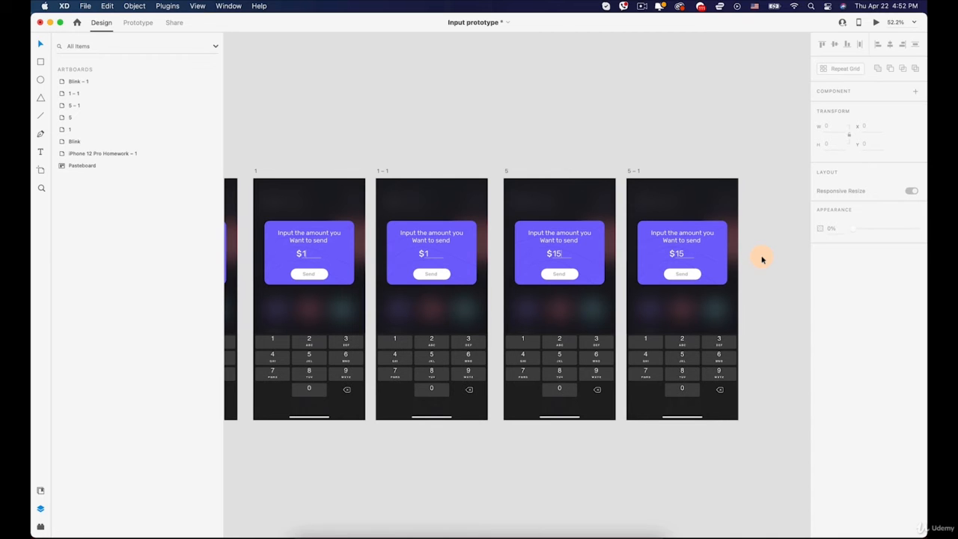
- Link the 5 key of artboard 1 – 1's keyboard to artboard 5 with a Tap trigger and Auto-Animate
scroll(530, 352, up, 5)
scroll(608, 301, right, 4)
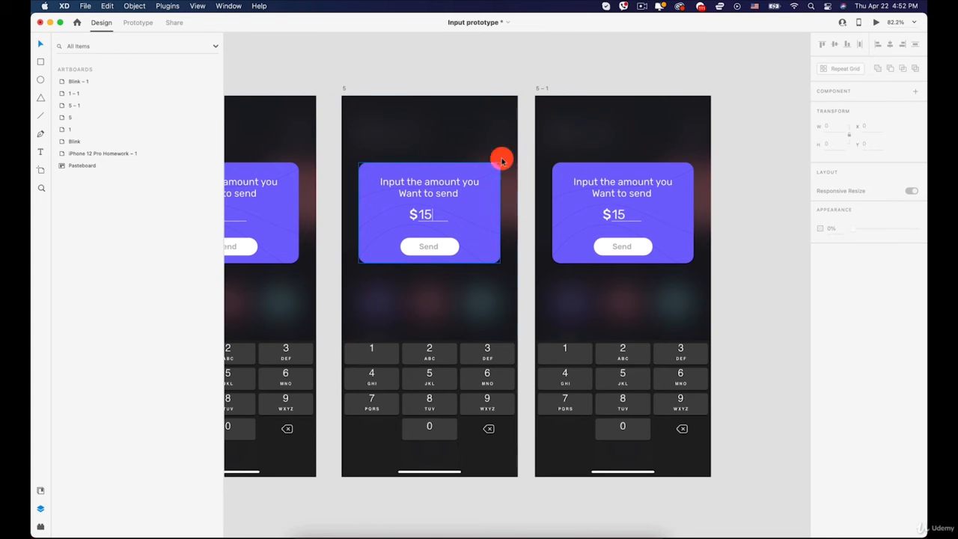
drag(373, 117, 603, 146)
click(128, 22)
scroll(242, 90, down, 3)
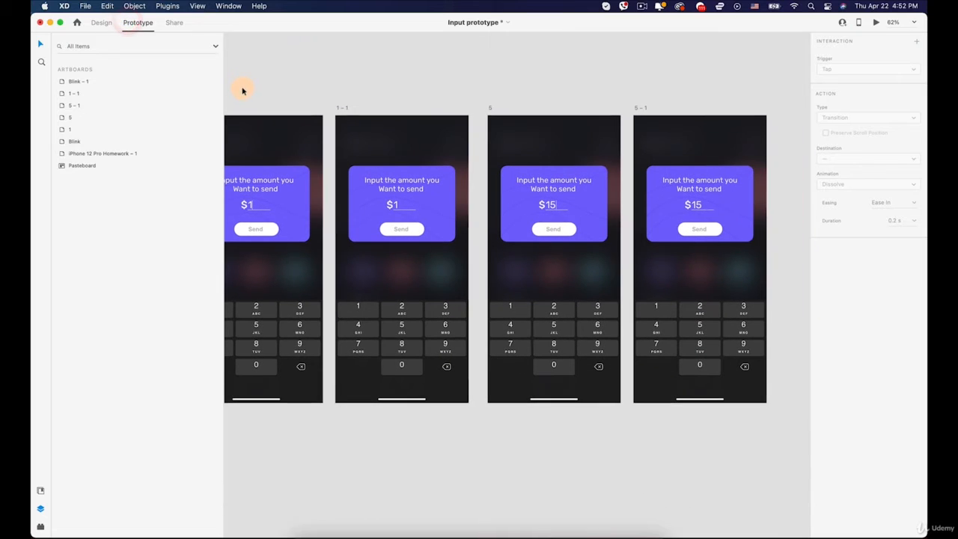
click(401, 219)
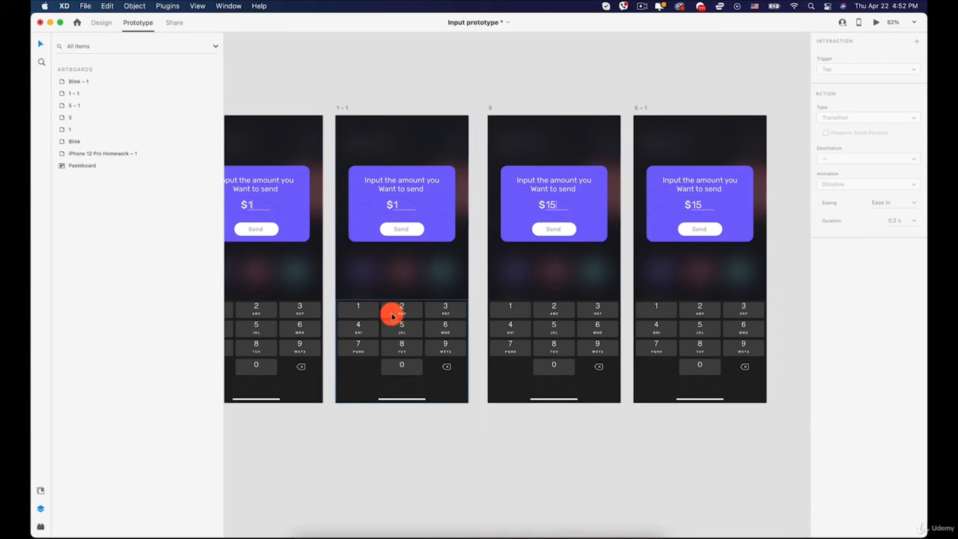
click(397, 332)
double_click(402, 331)
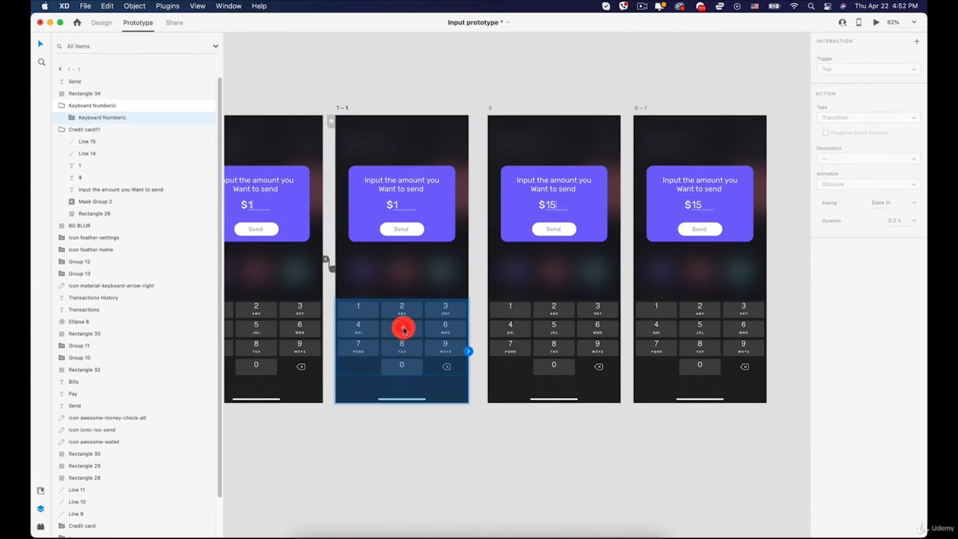
double_click(402, 330)
double_click(402, 331)
drag(422, 330, 515, 261)
click(850, 68)
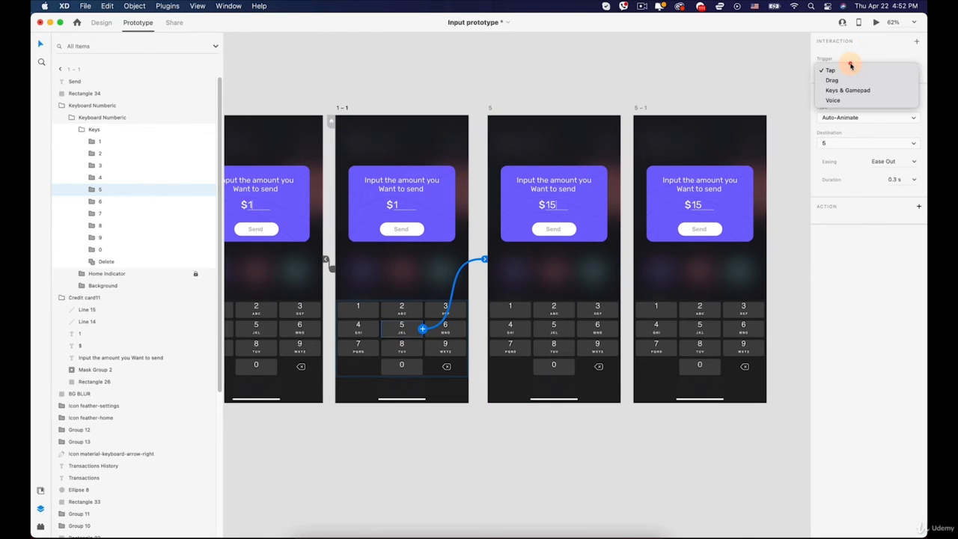
click(712, 57)
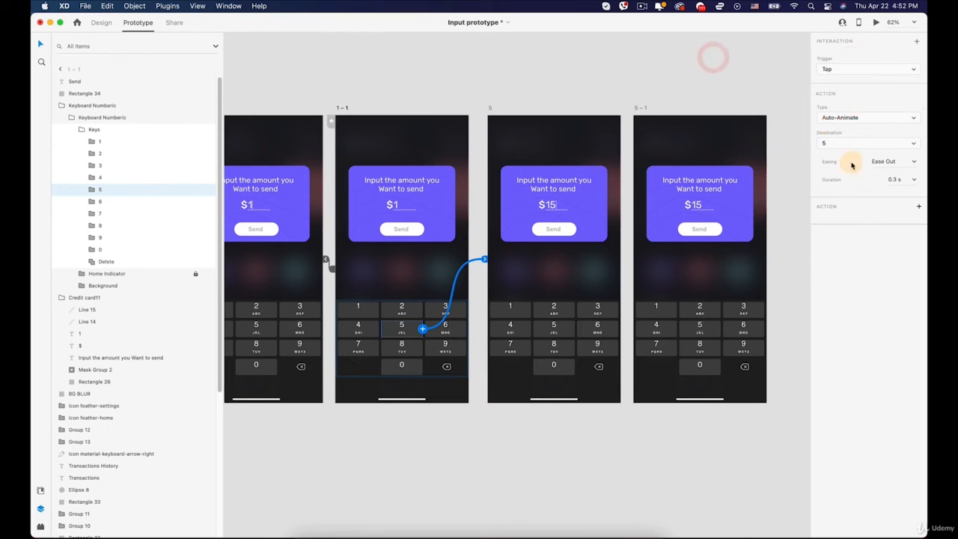
- Link artboard 5 to 5 – 1 and 5 – 1 back to 5 with Time-triggered Auto-Animate transitions at 0 s delay
click(532, 138)
key(space)
drag(532, 139, 456, 130)
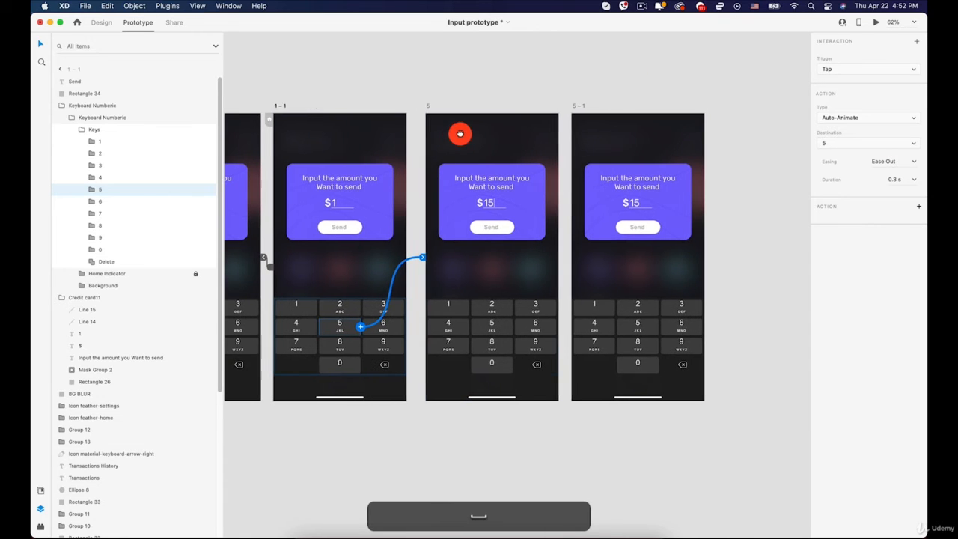
click(429, 106)
click(581, 109)
click(427, 105)
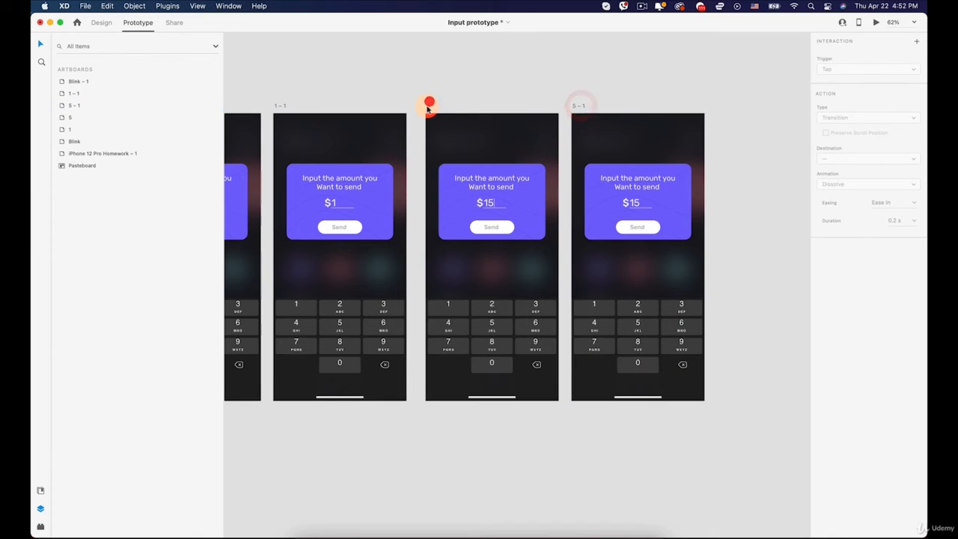
click(486, 195)
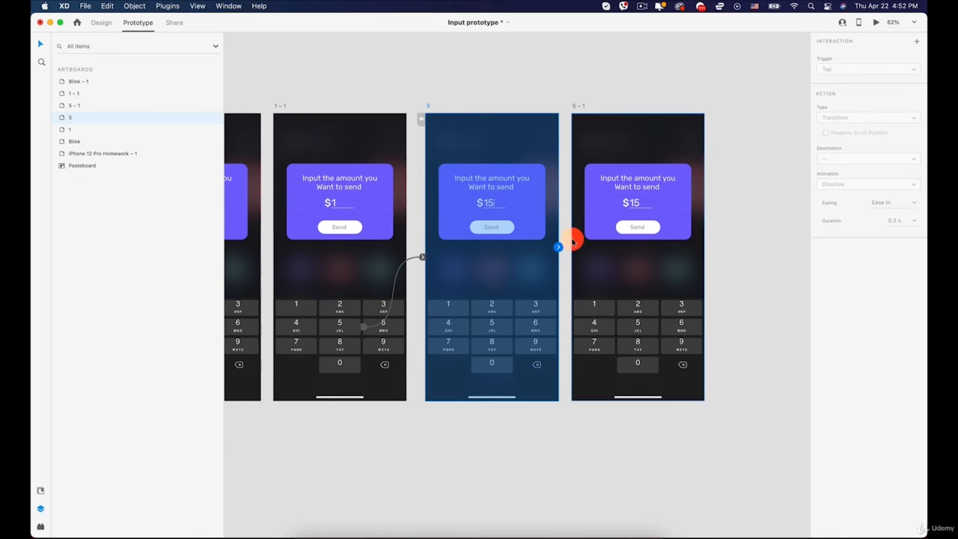
drag(559, 246, 641, 268)
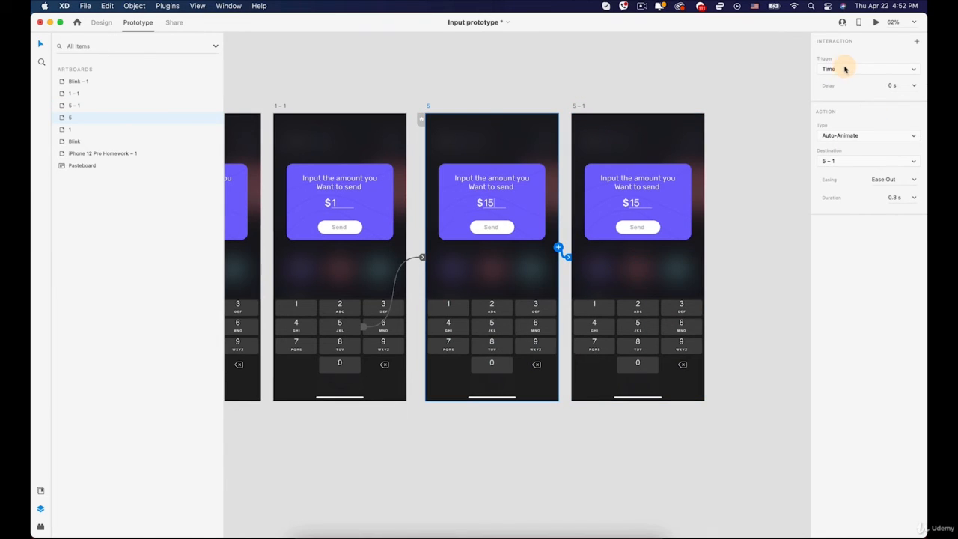
click(581, 108)
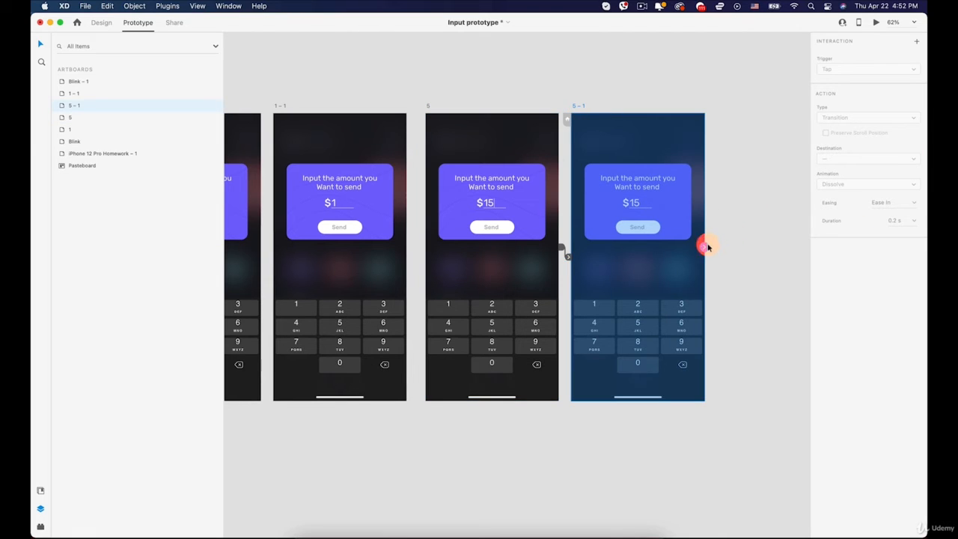
drag(707, 247, 508, 272)
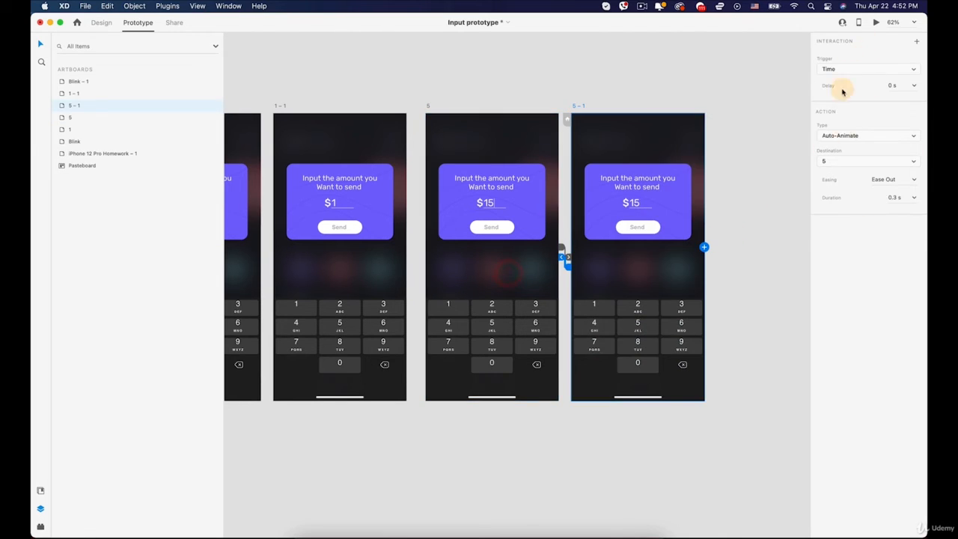
- Preview the prototype from the iPhone 12 Pro Homework – 1 artboard, opening the amount panel from the purple card and entering 1, then 5
key(space)
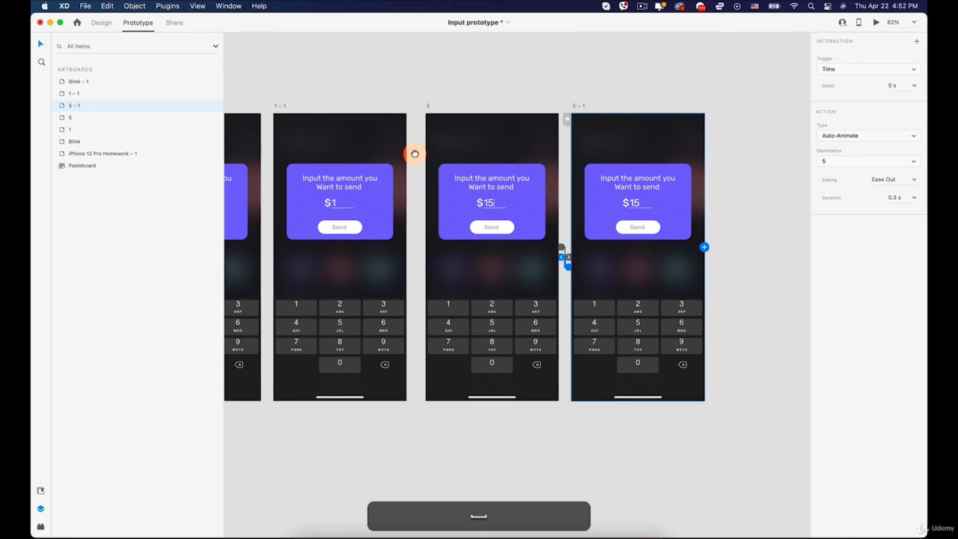
drag(408, 154, 599, 152)
scroll(513, 145, down, 5)
drag(442, 132, 604, 179)
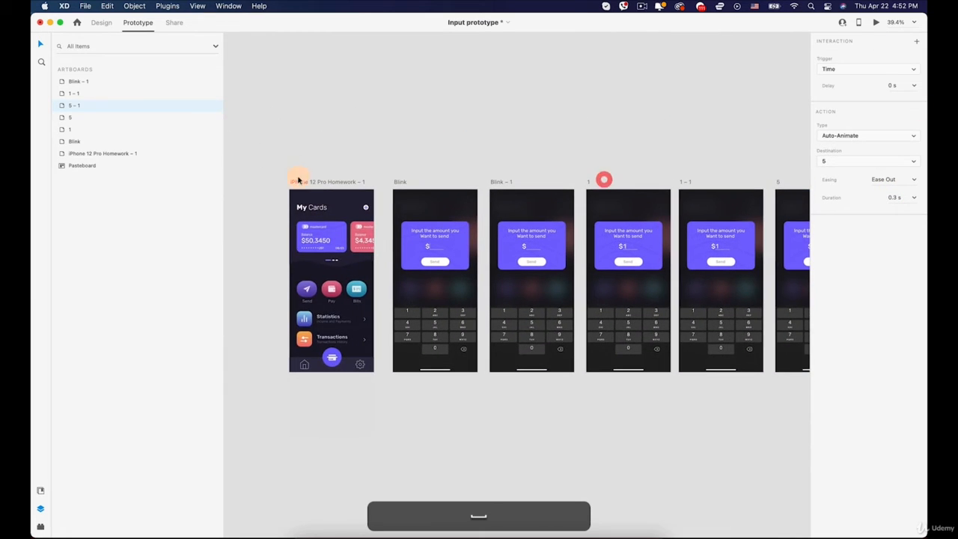
click(306, 181)
click(876, 22)
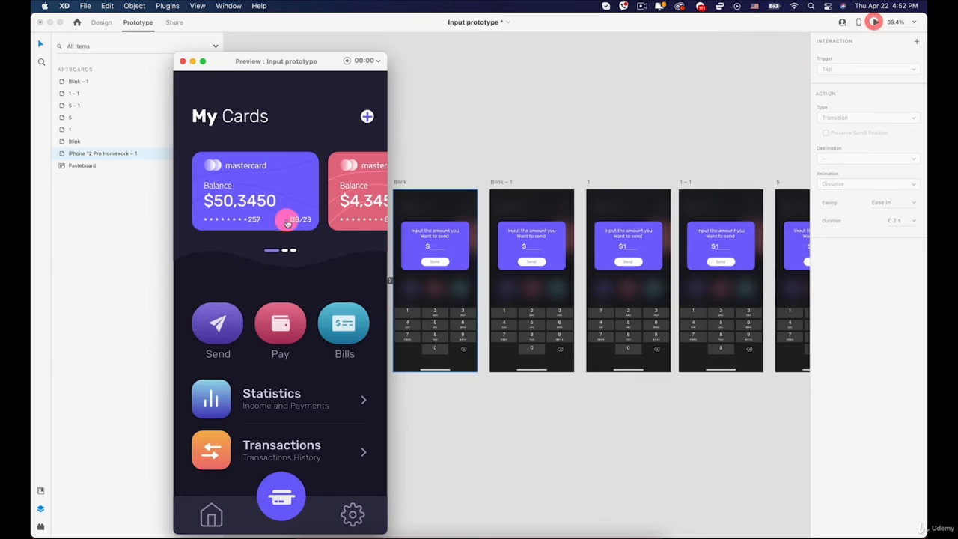
click(247, 198)
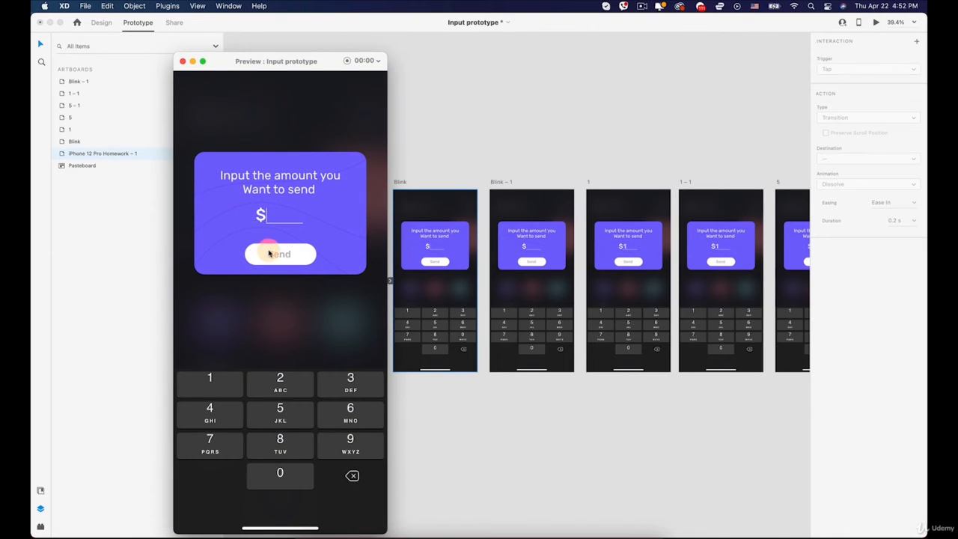
click(248, 405)
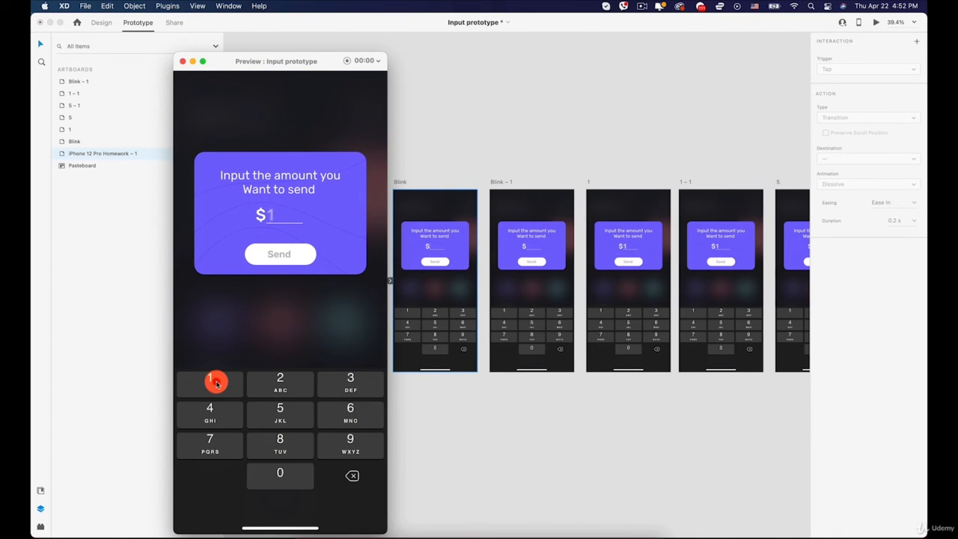
click(239, 408)
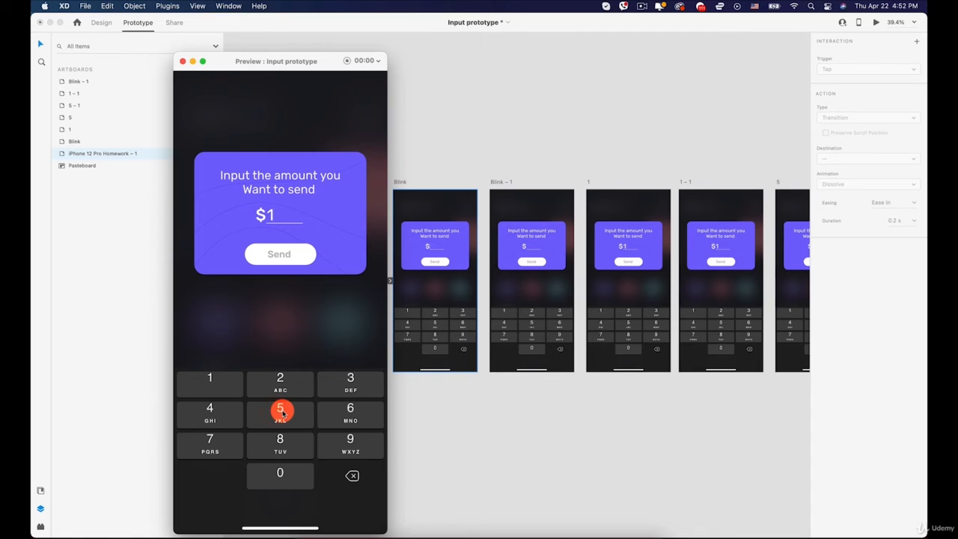
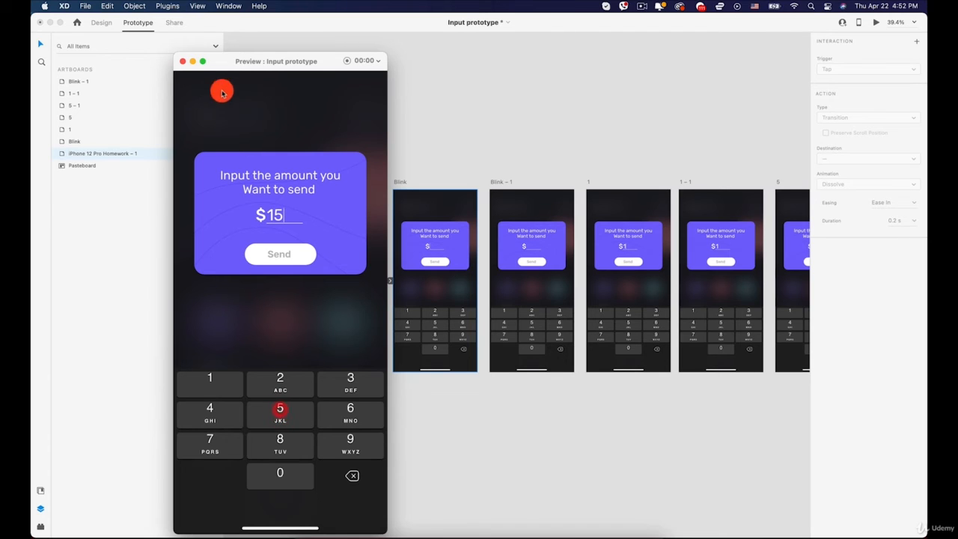
- Close the preview and inspect the keyboard of artboard 1 for its key links
click(182, 61)
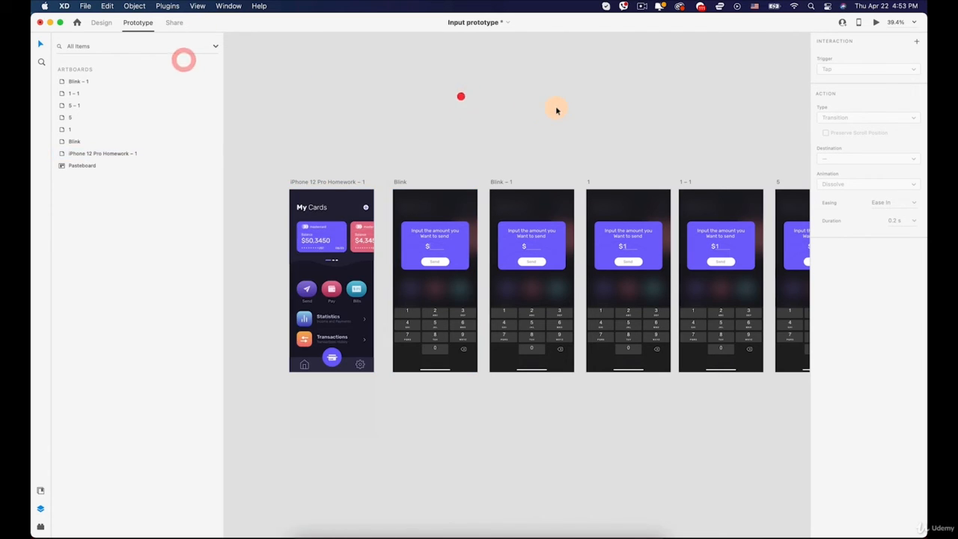
key(space)
drag(564, 121, 498, 91)
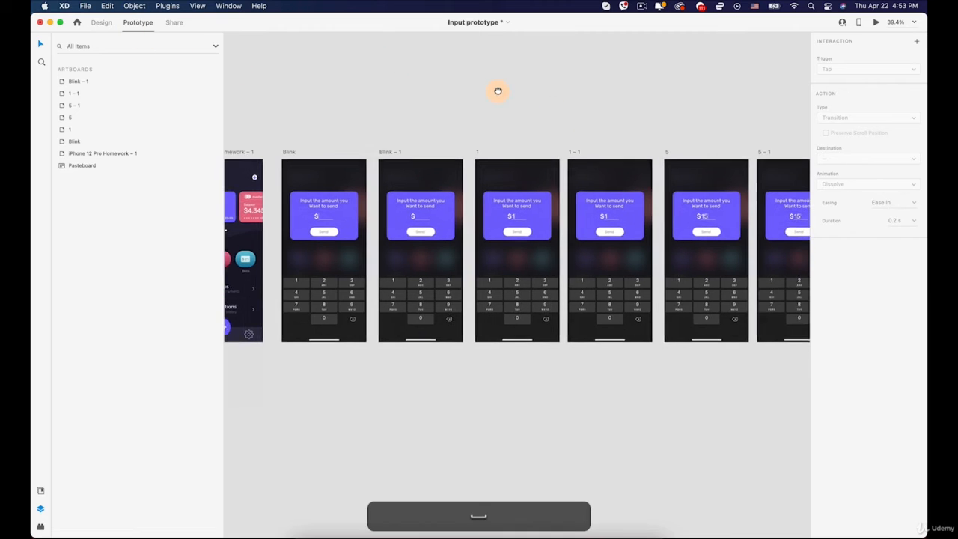
scroll(494, 281, up, 5)
click(549, 314)
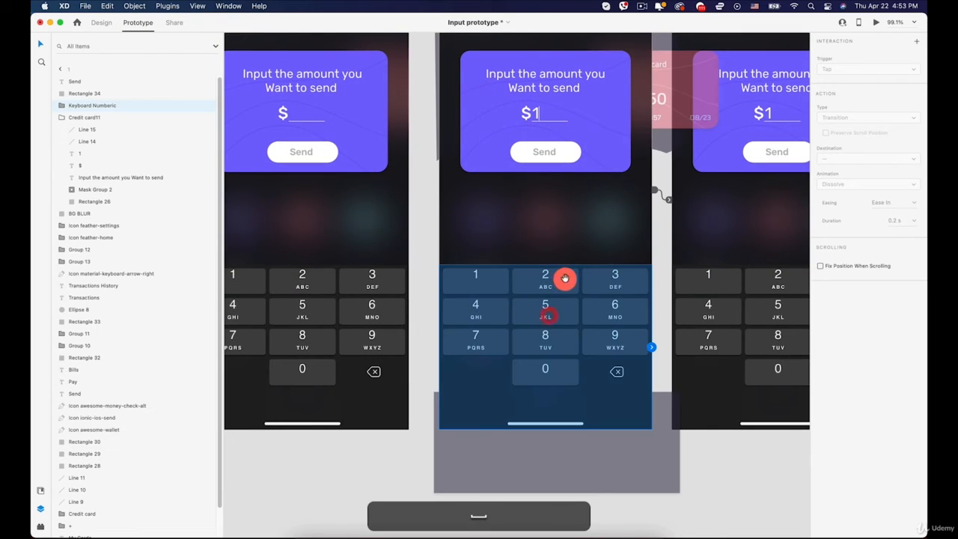
drag(565, 277, 437, 302)
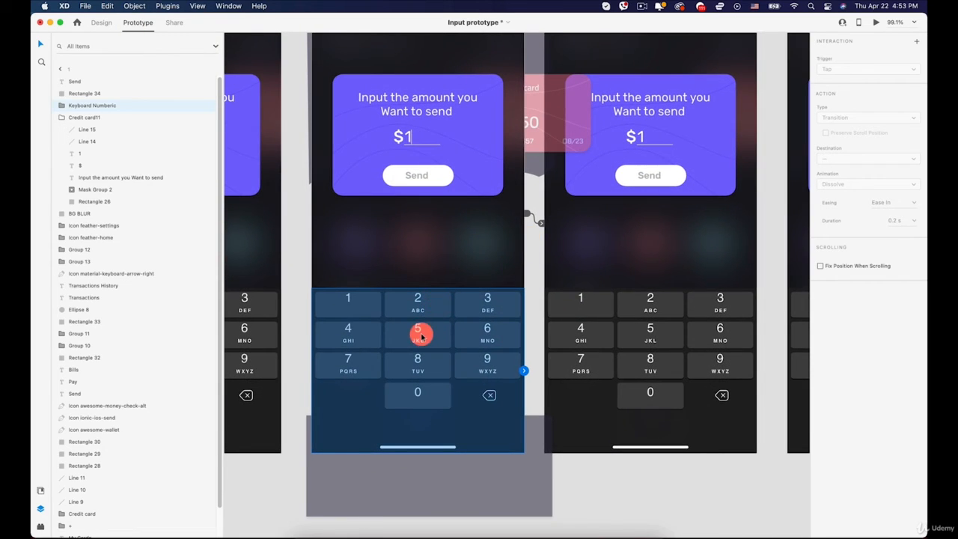
key(space)
drag(546, 244, 482, 241)
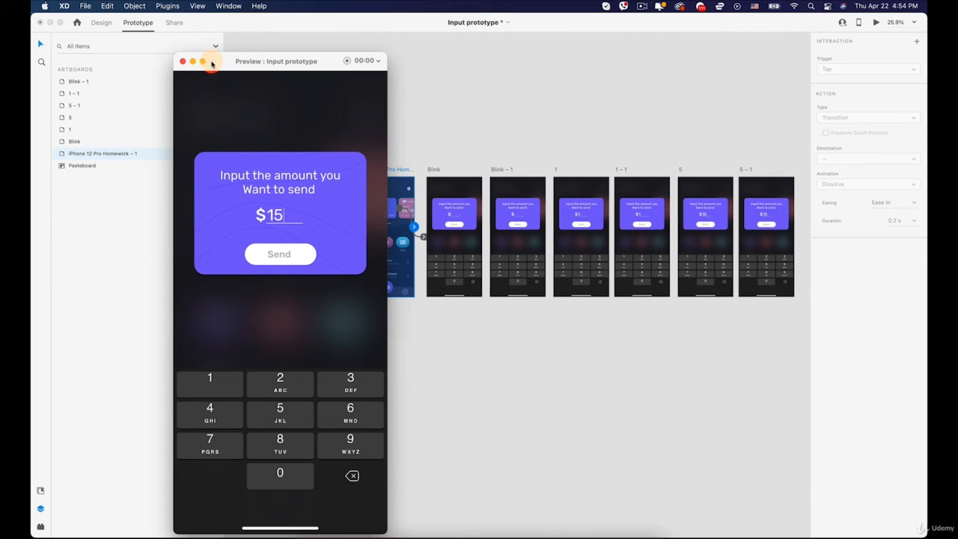
- Close the preview and review the artboards from Blink through 5 for missing key interactions
click(182, 61)
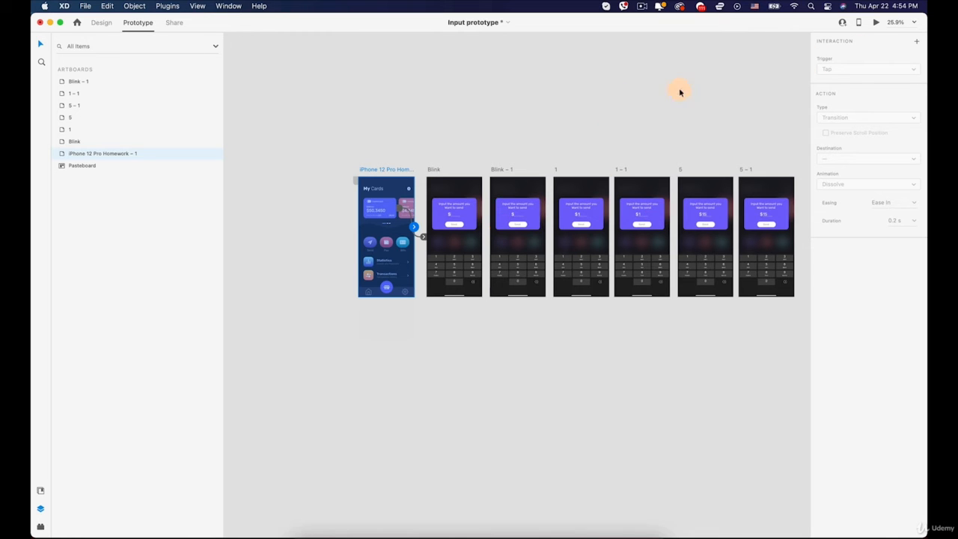
scroll(535, 271, up, 5)
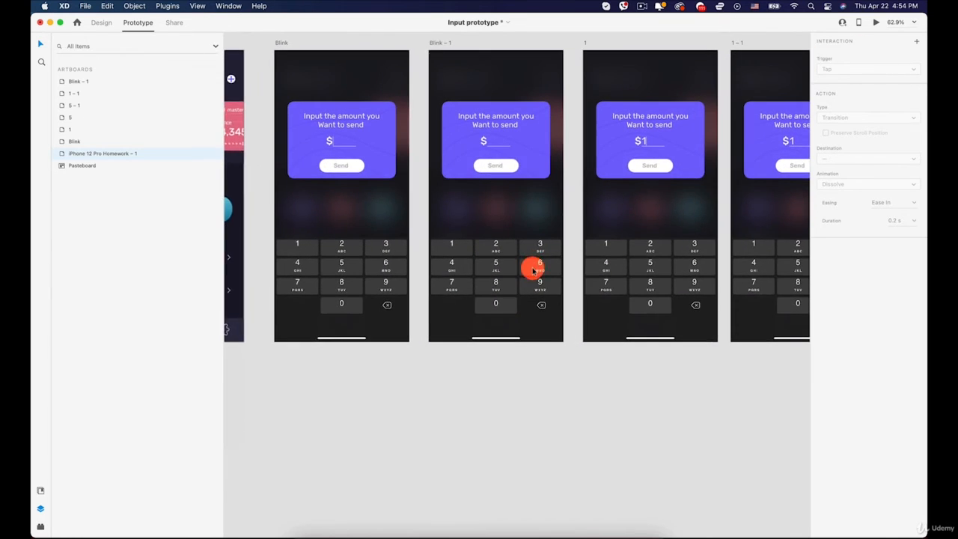
key(space)
drag(573, 217, 342, 280)
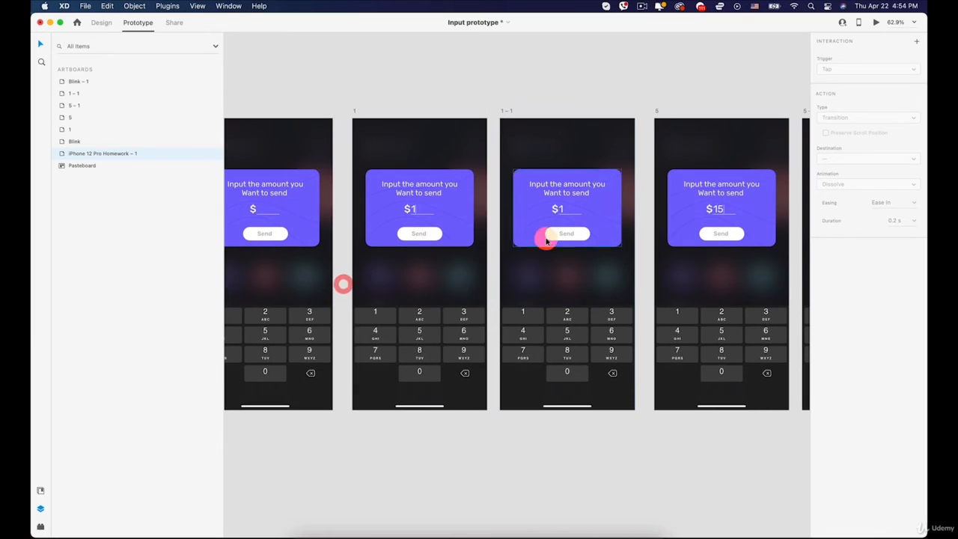
scroll(537, 221, up, 1)
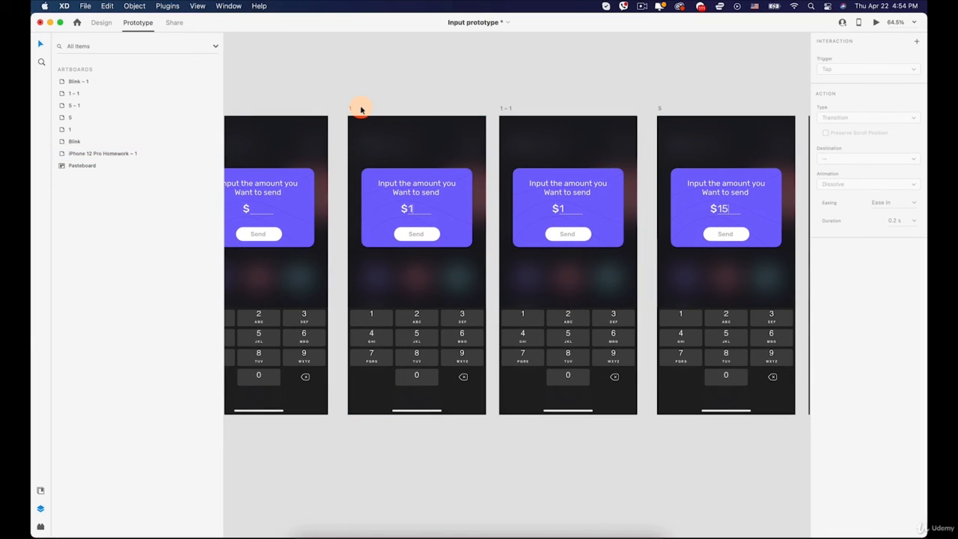
key(space)
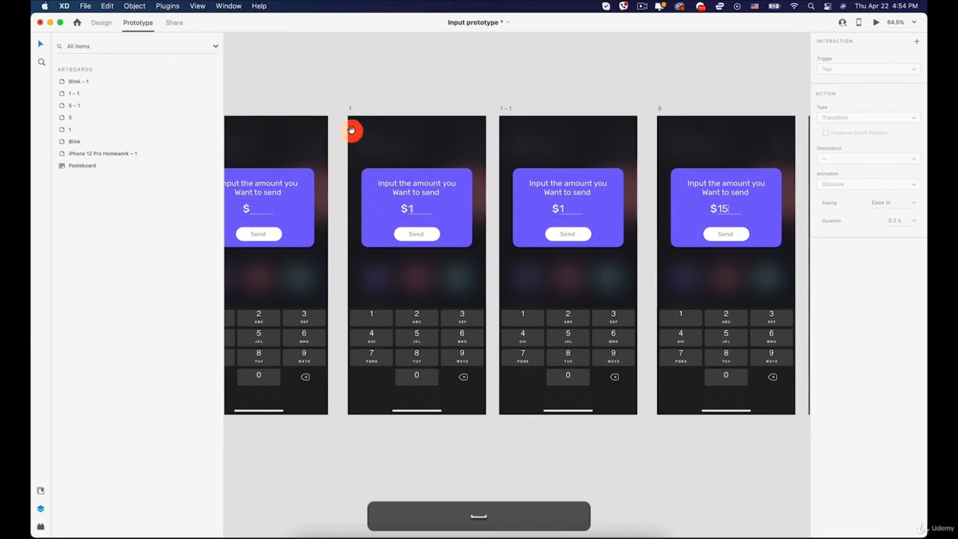
drag(353, 130, 642, 87)
click(542, 247)
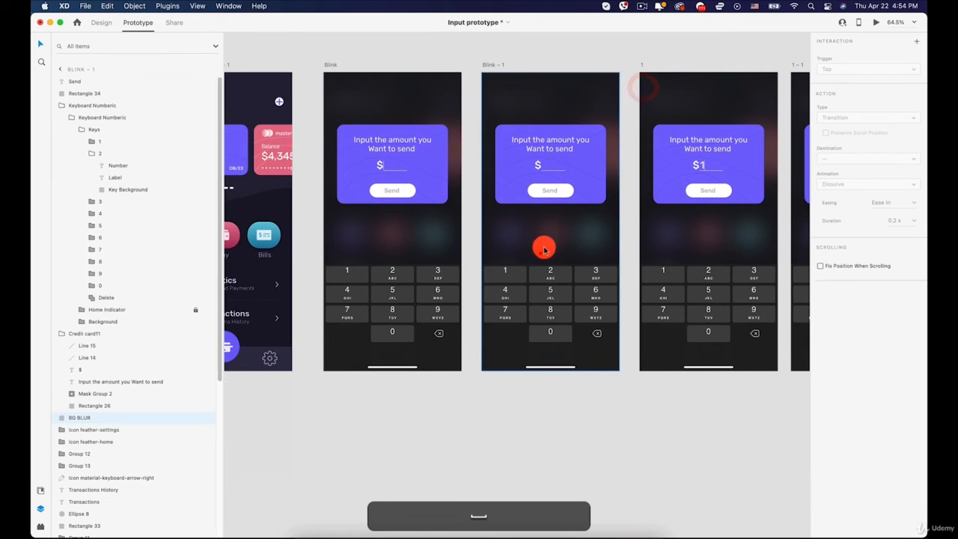
key(space)
drag(546, 224, 473, 250)
- Link the 1 key of the Blink artboard's keyboard to artboard 1 with a Tap trigger and Auto-Animate
click(277, 304)
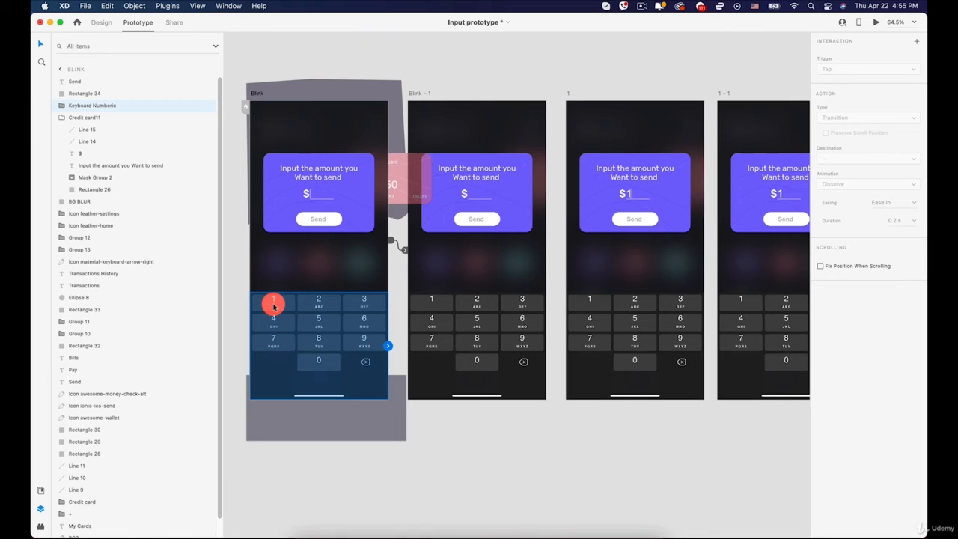
click(274, 305)
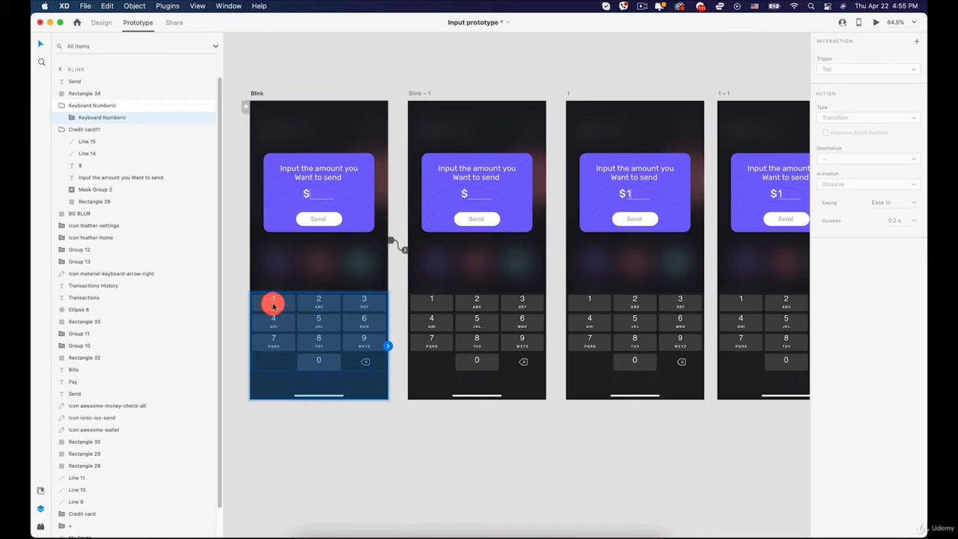
click(273, 304)
click(273, 304)
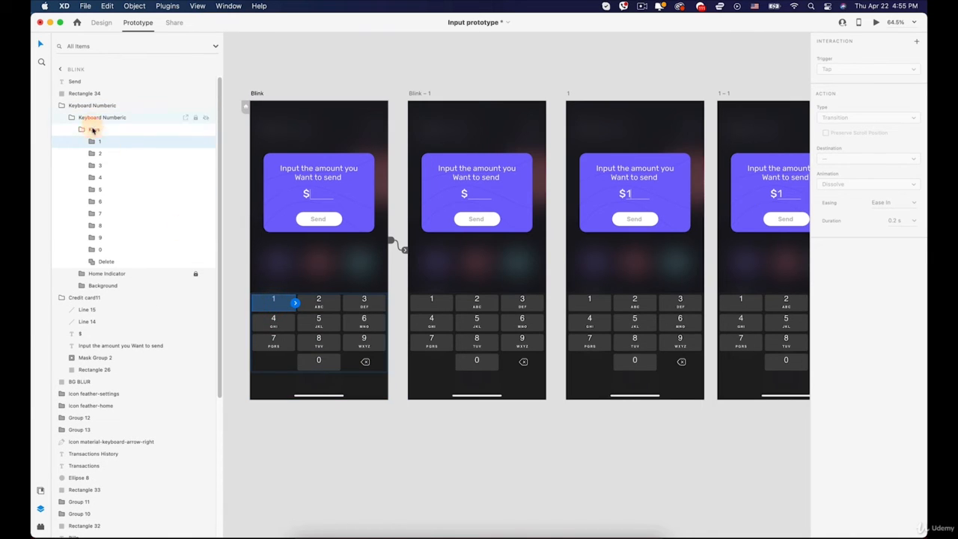
click(98, 152)
click(98, 143)
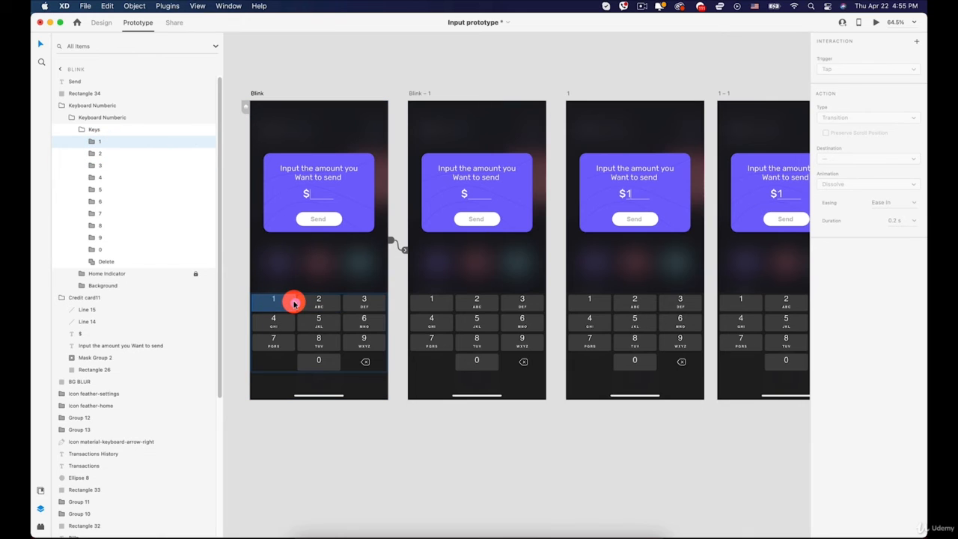
drag(294, 303, 574, 182)
key(space)
drag(776, 235, 738, 238)
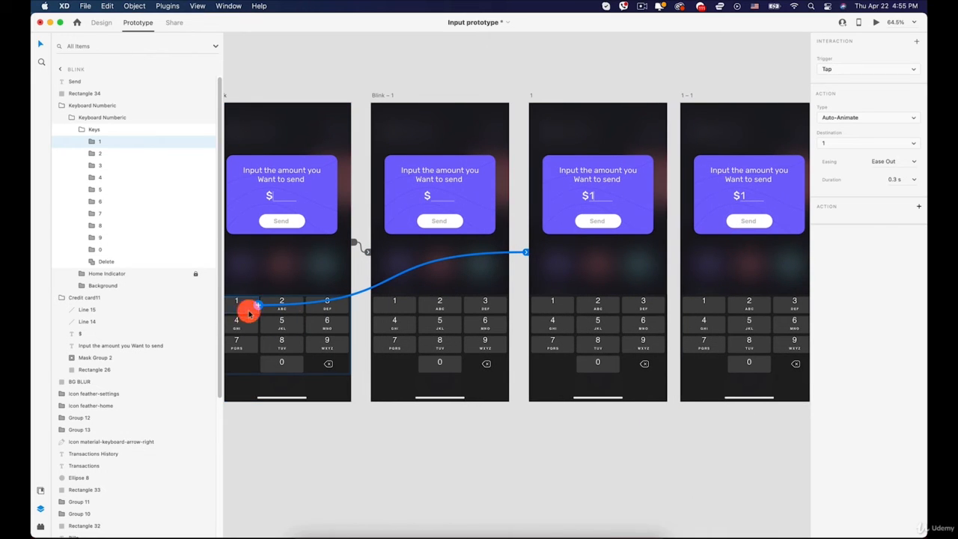
- Link the 5 key of artboard 1's keyboard to artboard 5 with a Tap trigger and Auto-Animate
key(space)
drag(602, 285, 464, 292)
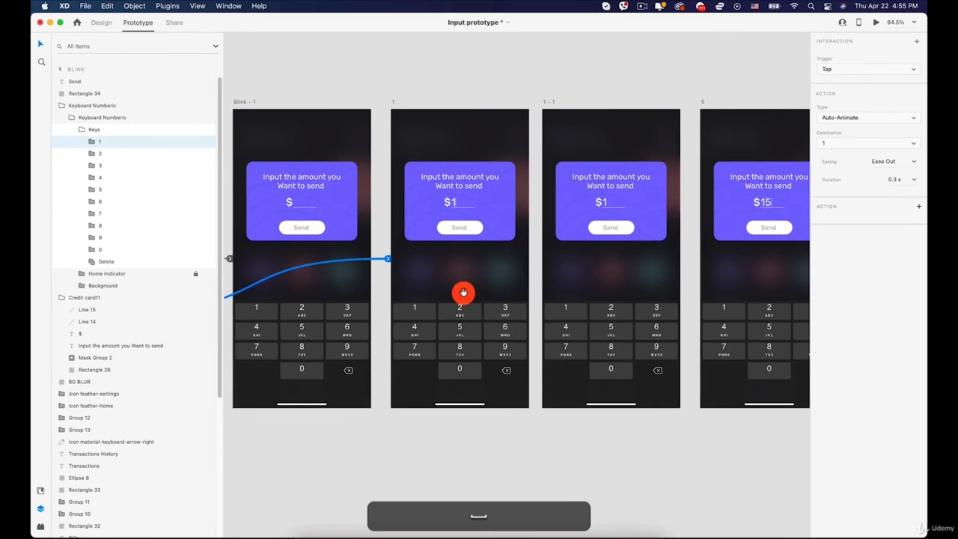
drag(499, 198, 388, 203)
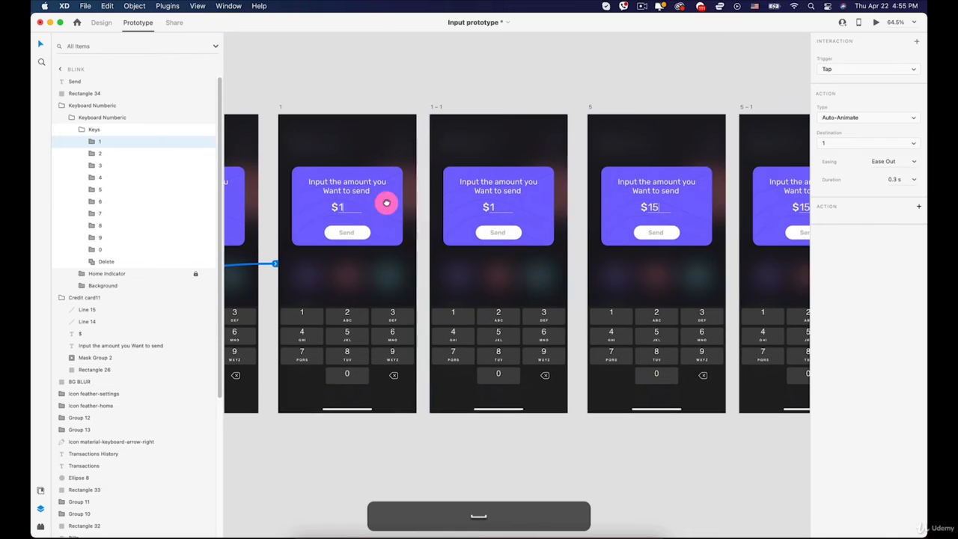
click(443, 107)
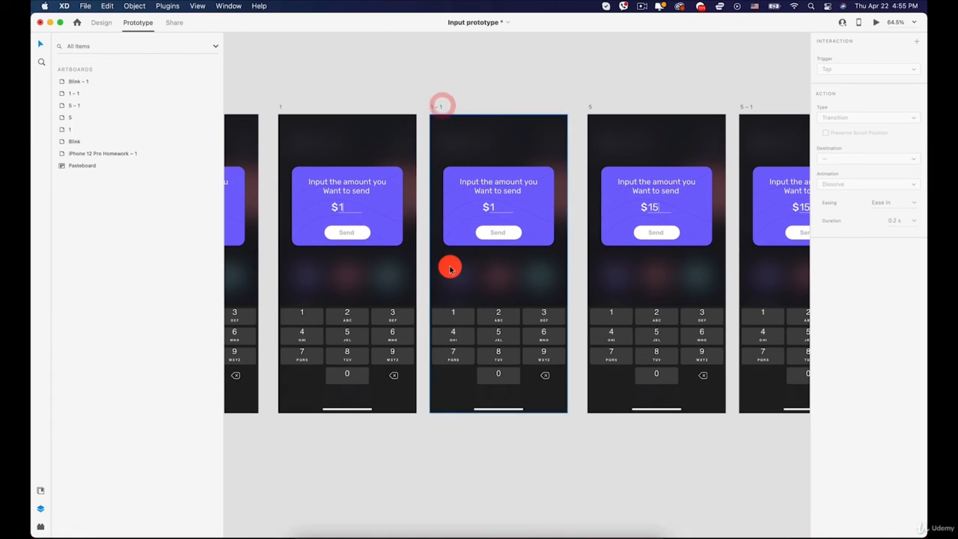
click(449, 265)
click(350, 336)
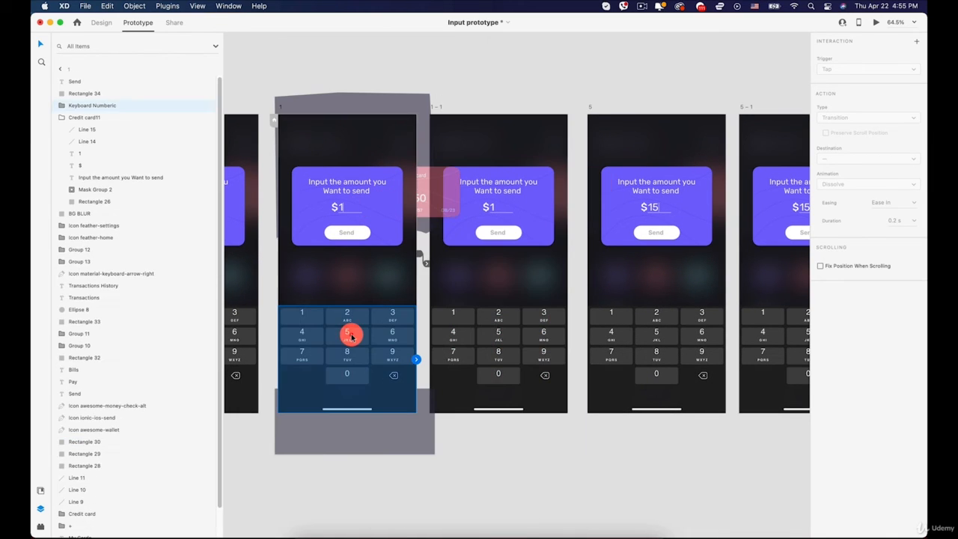
double_click(350, 336)
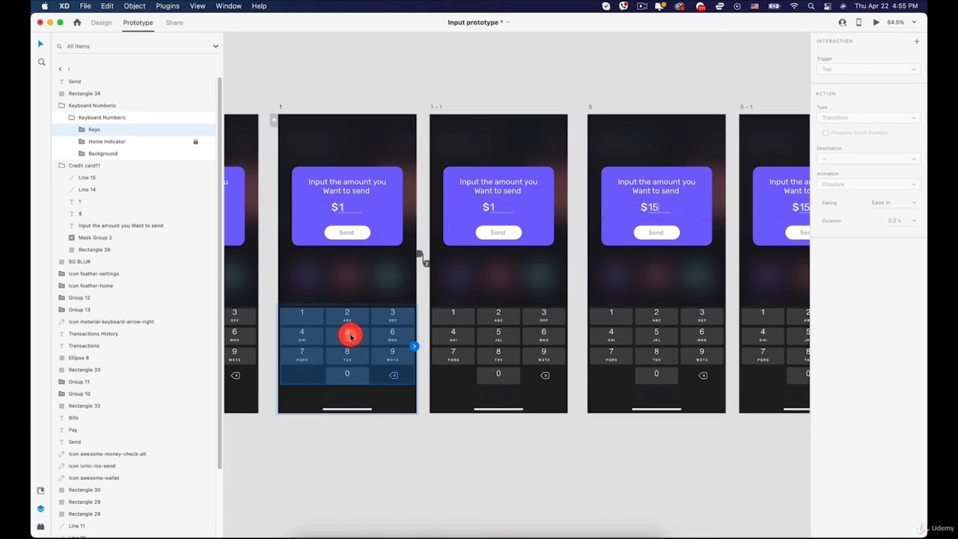
double_click(350, 336)
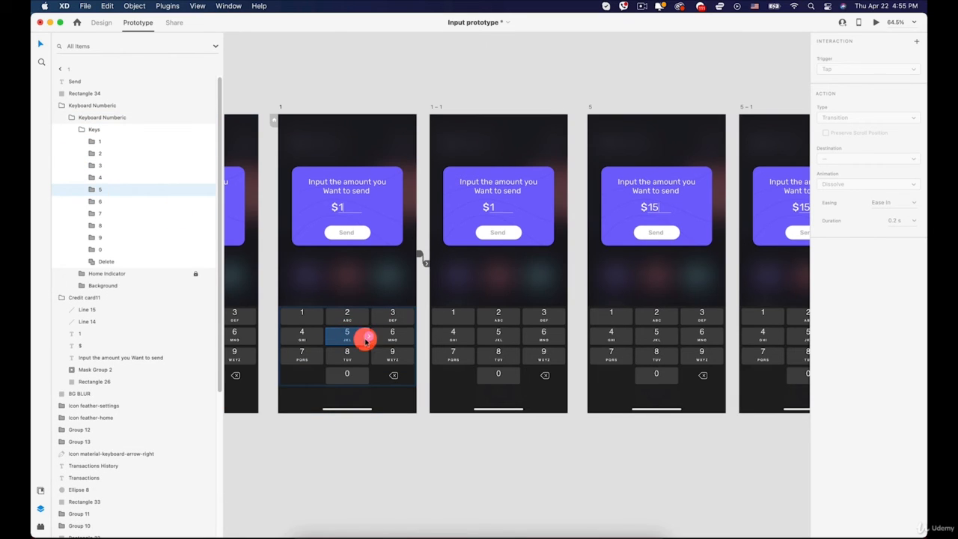
drag(369, 337, 595, 202)
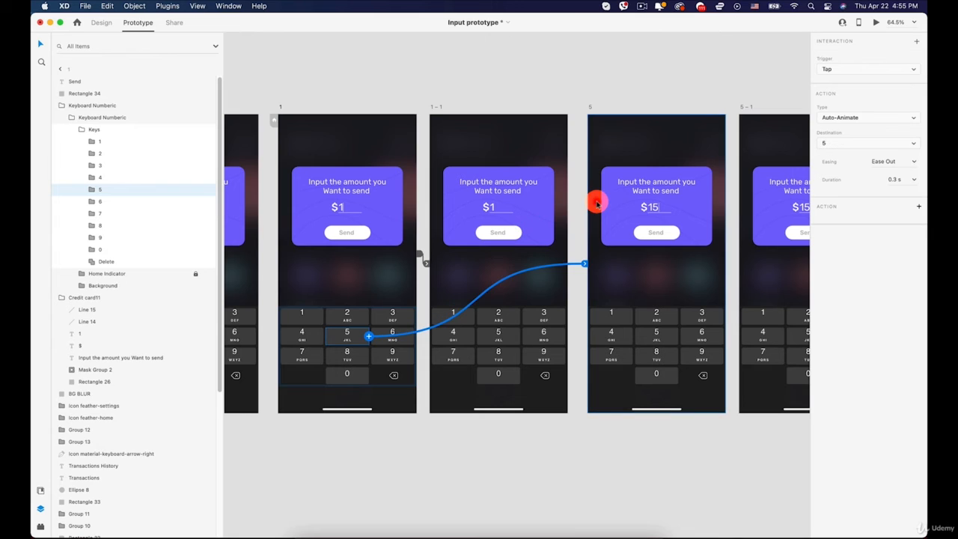
- Check the key links on the keyboards of artboards 1, 1 – 1, Blink and Blink – 1
click(495, 341)
click(356, 337)
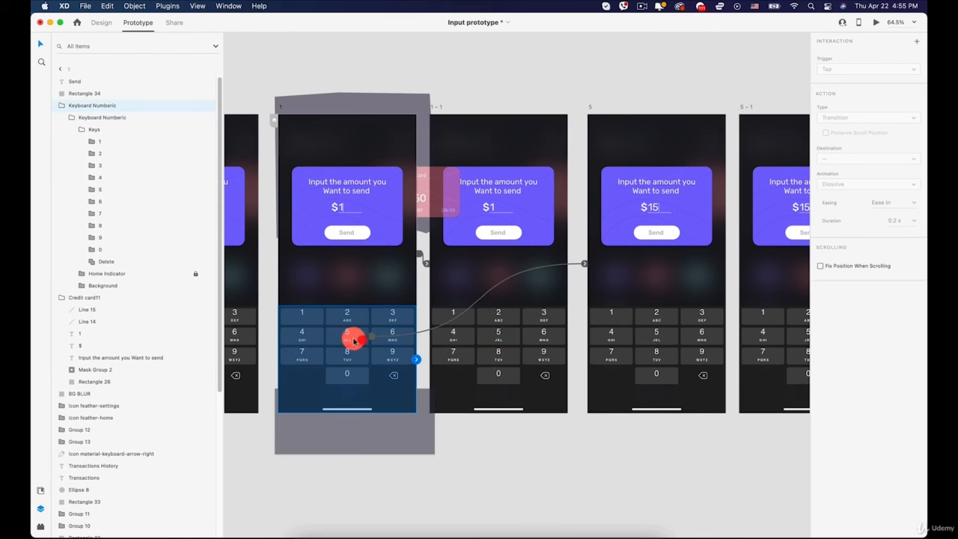
click(489, 338)
key(space)
drag(342, 310, 642, 306)
click(336, 342)
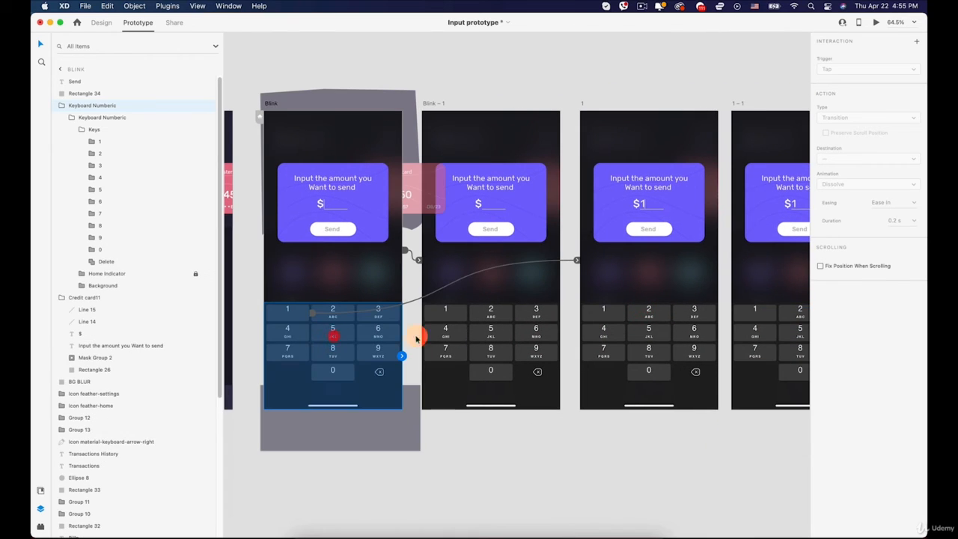
click(492, 332)
scroll(468, 217, down, 5)
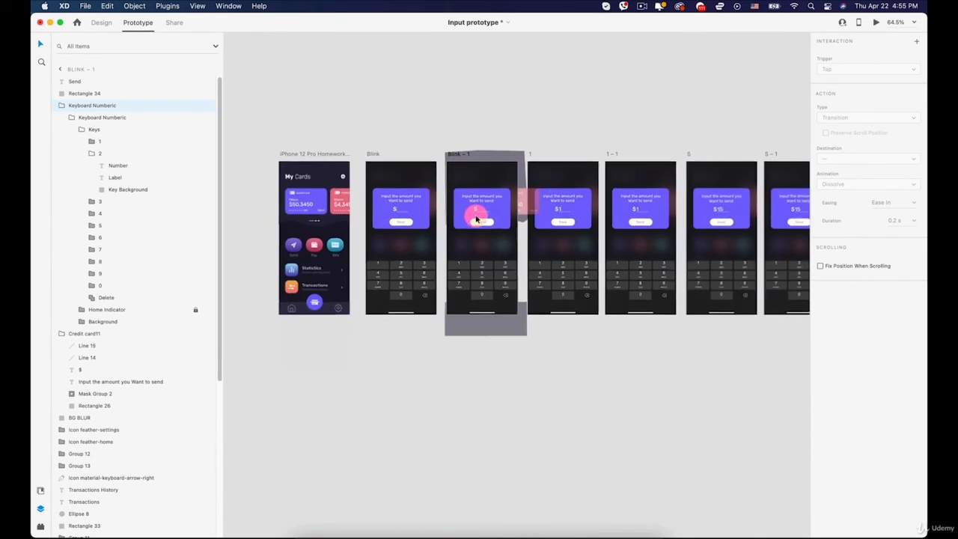
key(space)
drag(560, 197, 469, 230)
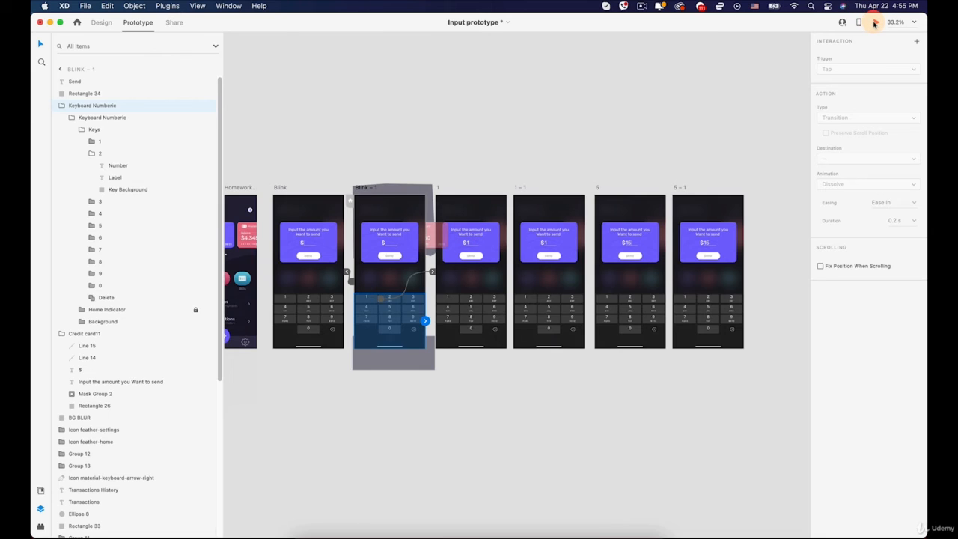
- Preview the prototype from Blink – 1, entering 1 and 5 on the keyboard, and close the preview
click(874, 23)
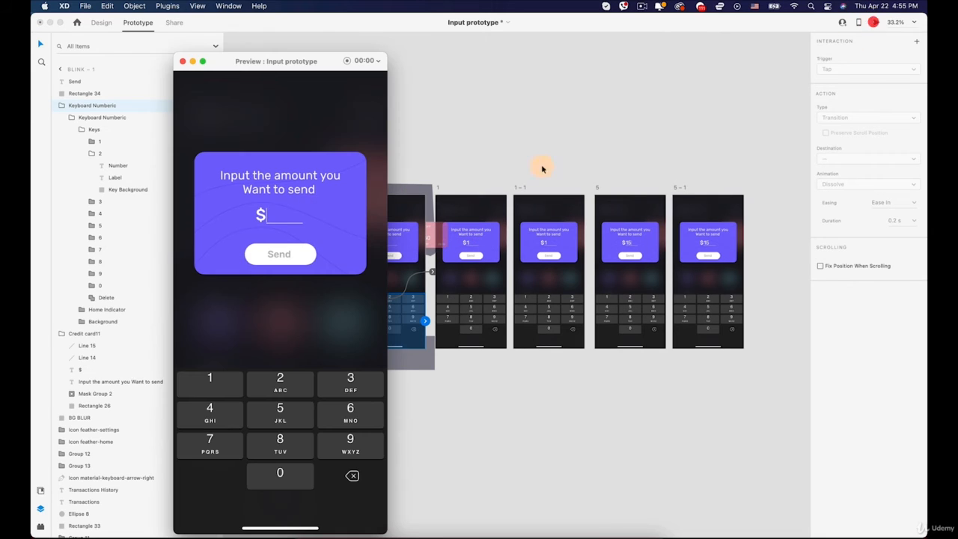
click(204, 389)
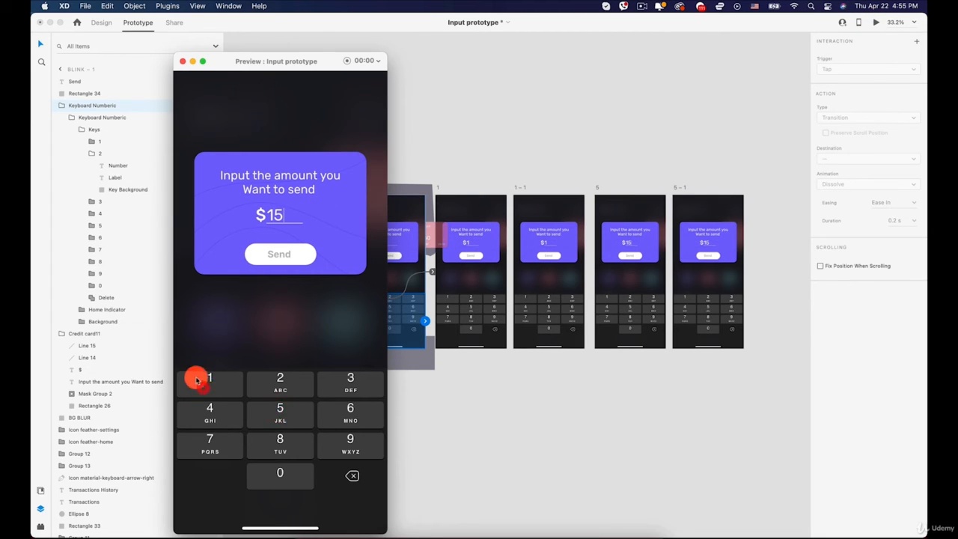
click(182, 62)
- Set the opacity of the Send label to 100% on artboards 1 and 1 – 1
scroll(529, 181, down, 2)
key(space)
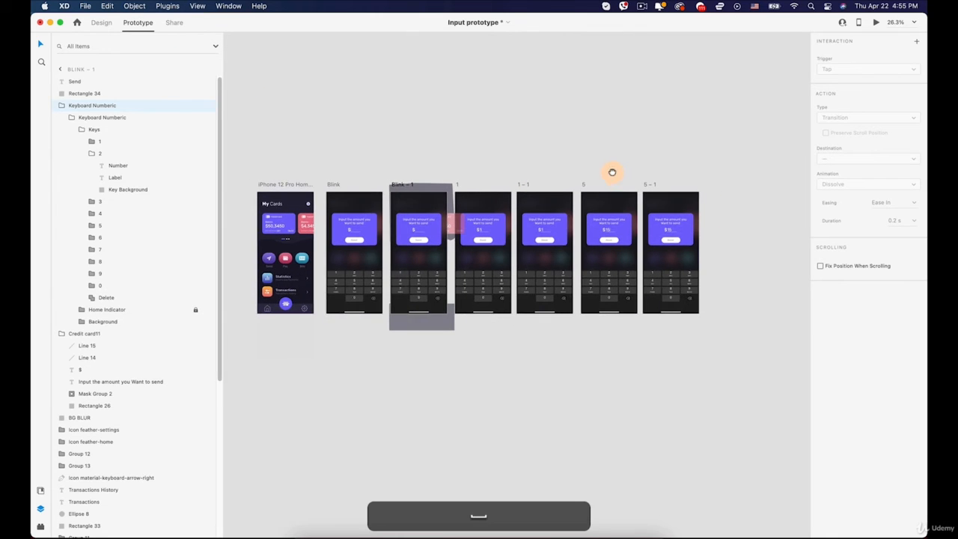
drag(613, 172, 602, 166)
click(727, 175)
scroll(727, 175, down, 2)
scroll(466, 251, up, 5)
key(space)
drag(466, 251, 543, 297)
scroll(426, 232, up, 5)
drag(586, 244, 314, 251)
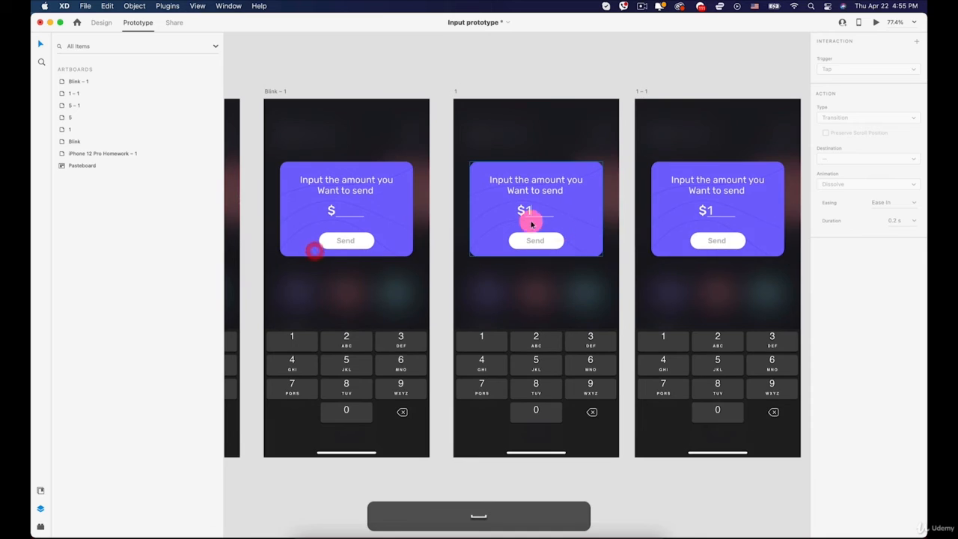
scroll(531, 223, up, 4)
double_click(528, 254)
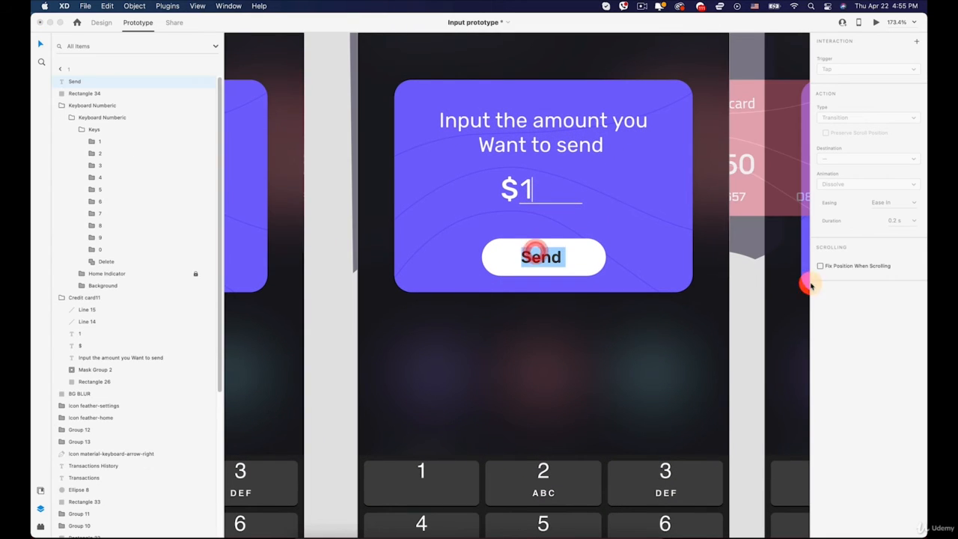
click(101, 22)
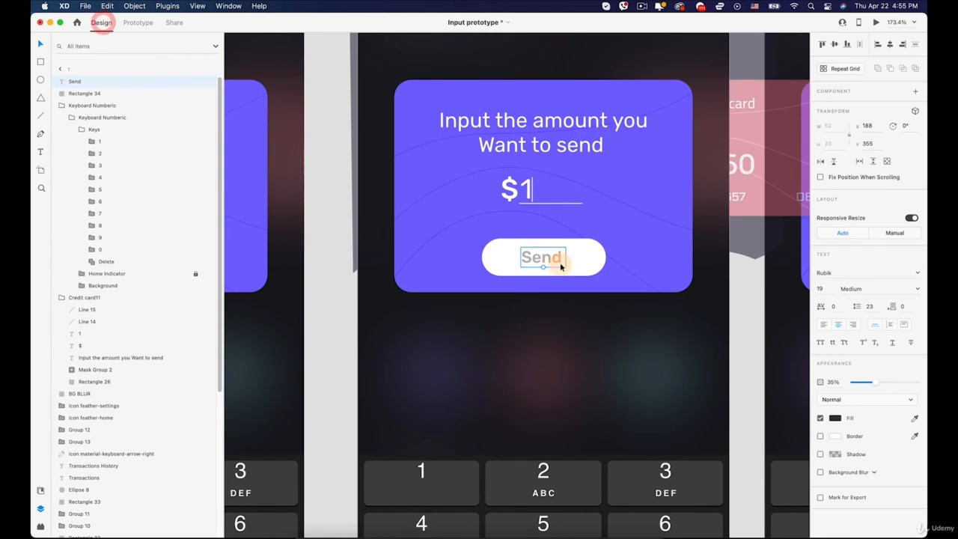
drag(880, 384, 915, 382)
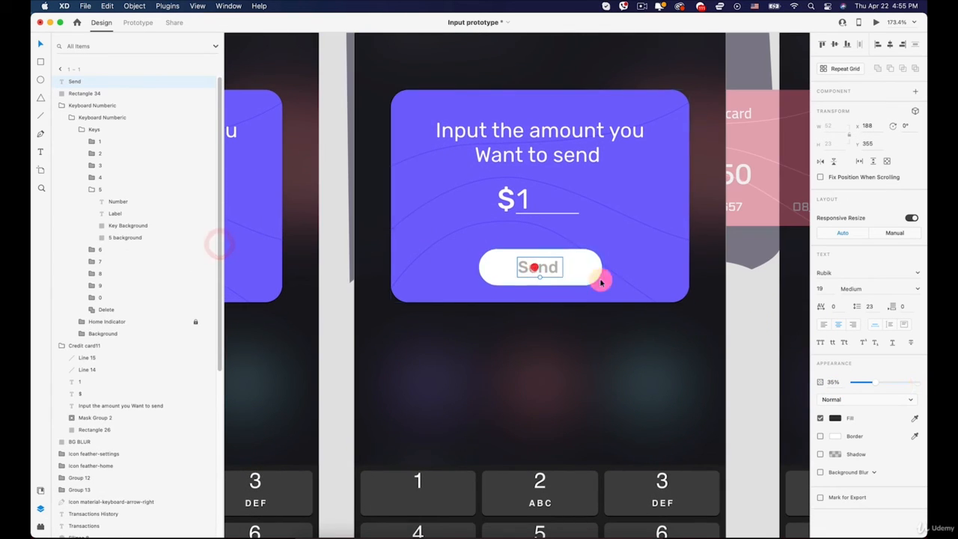
drag(876, 382, 915, 382)
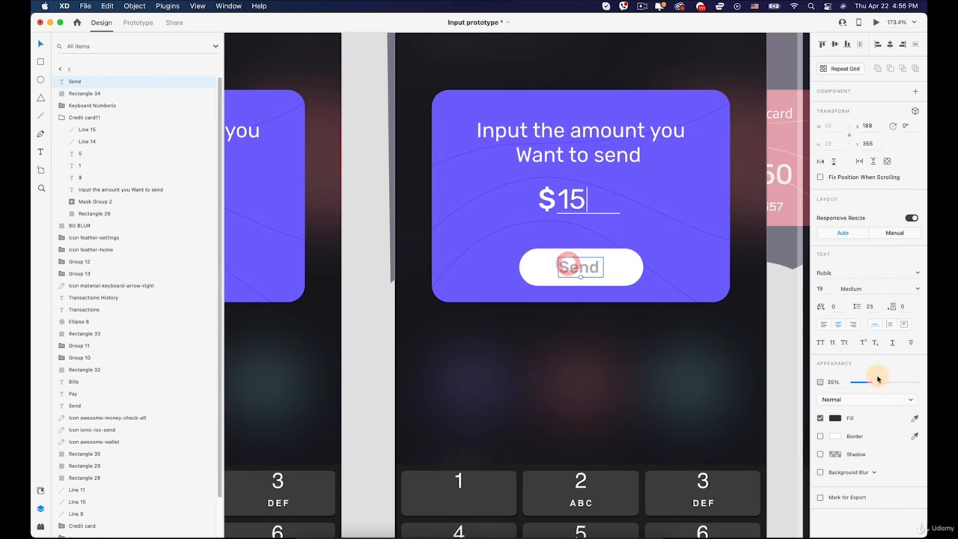
- Set the opacity of the Send label to 100% on artboards 5 and 5 – 1
drag(875, 378, 922, 382)
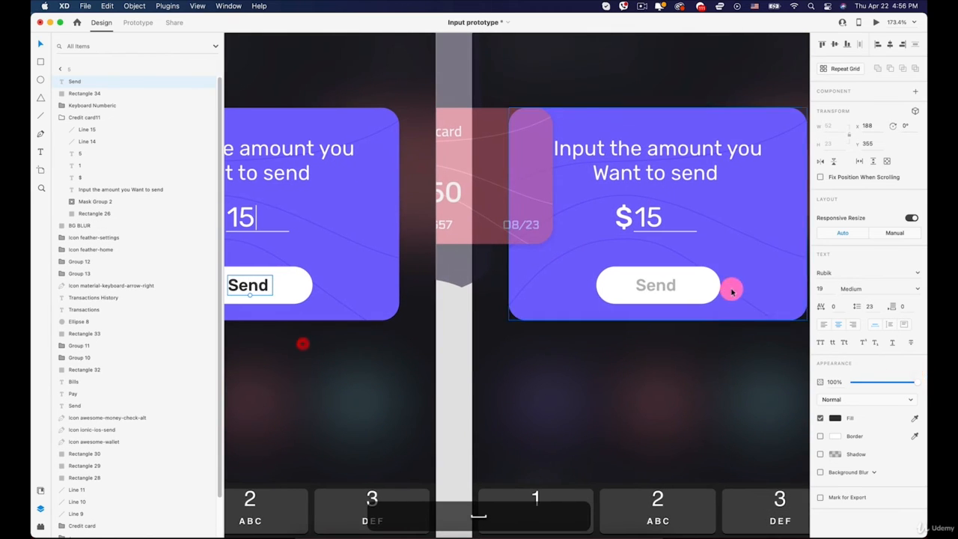
click(650, 288)
drag(874, 383, 915, 382)
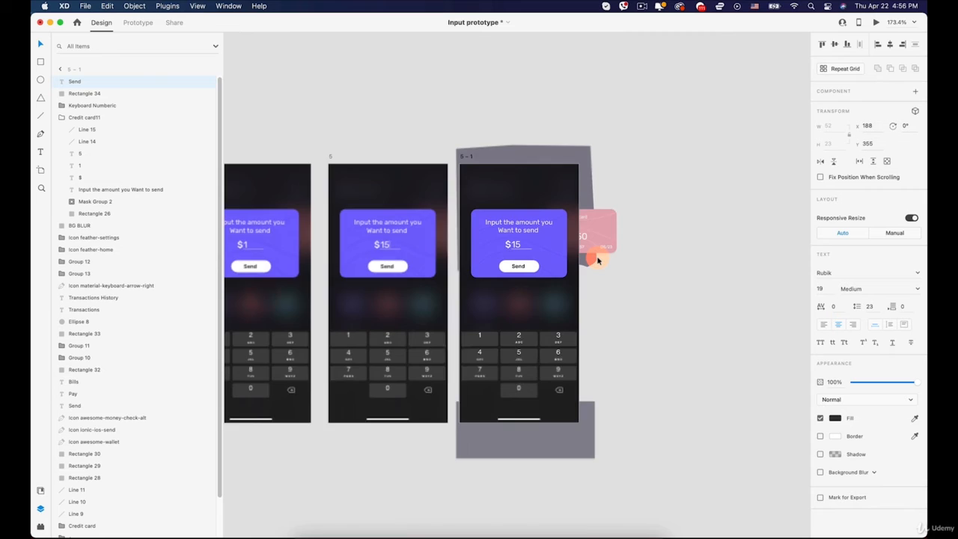
- Preview the prototype from iPhone 12 Pro Homework – 1, opening the purple card and entering 15, and close the preview
scroll(599, 261, down, 3)
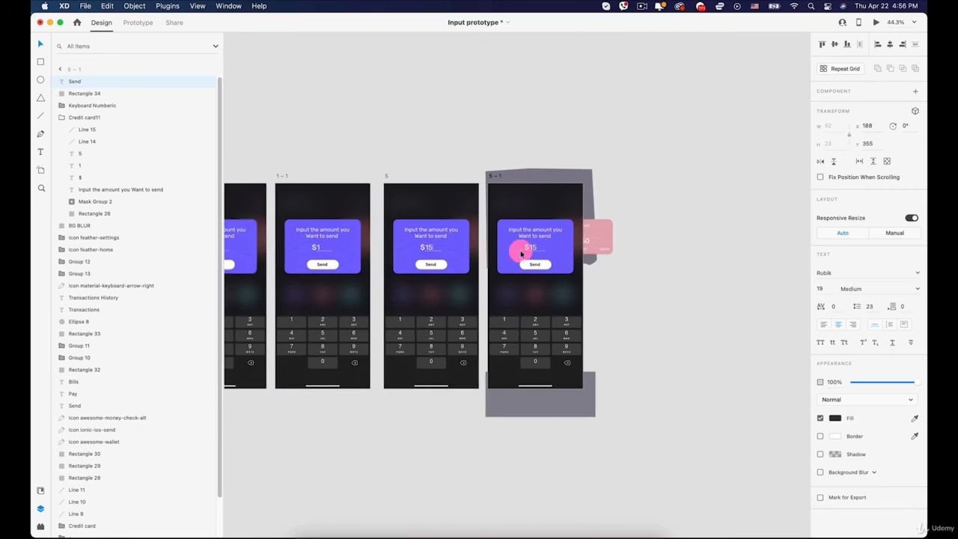
key(space)
drag(472, 237, 705, 209)
drag(398, 173, 584, 172)
click(284, 170)
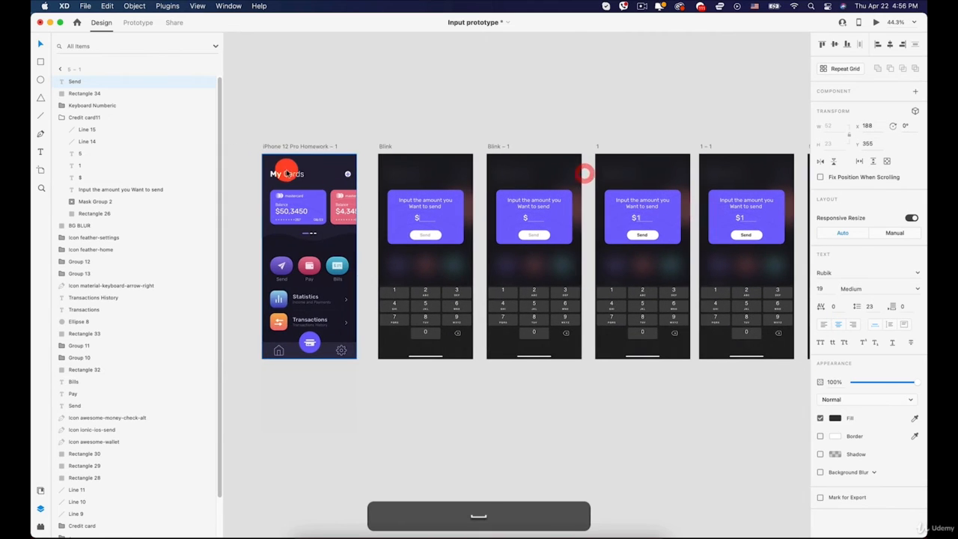
click(875, 22)
click(245, 190)
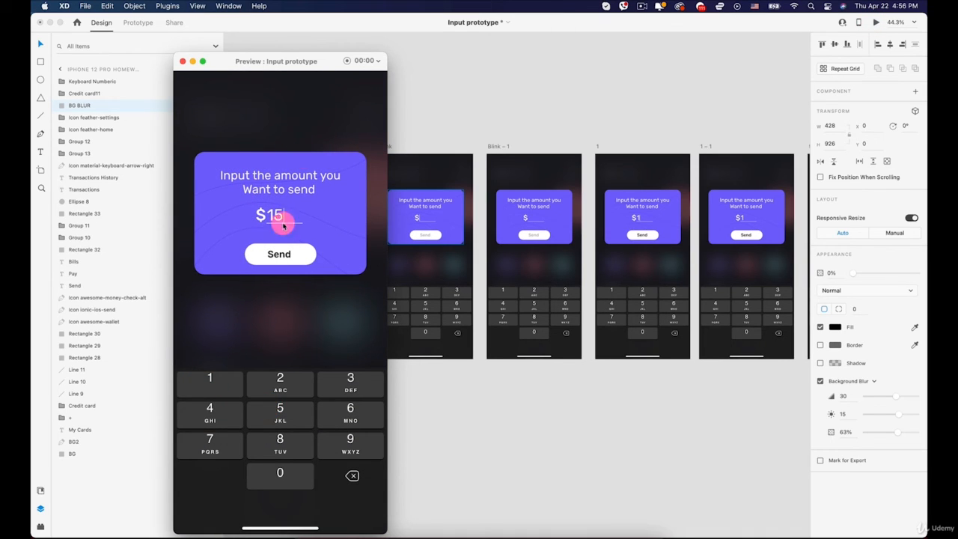
click(184, 63)
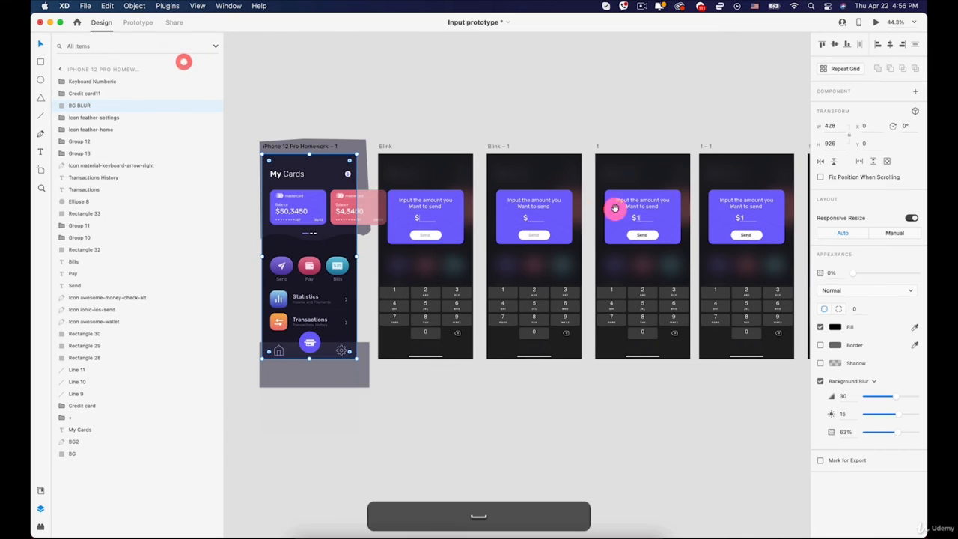
- Duplicate artboard 5 – 1 and place the copy beside the original
scroll(381, 160, right, 10)
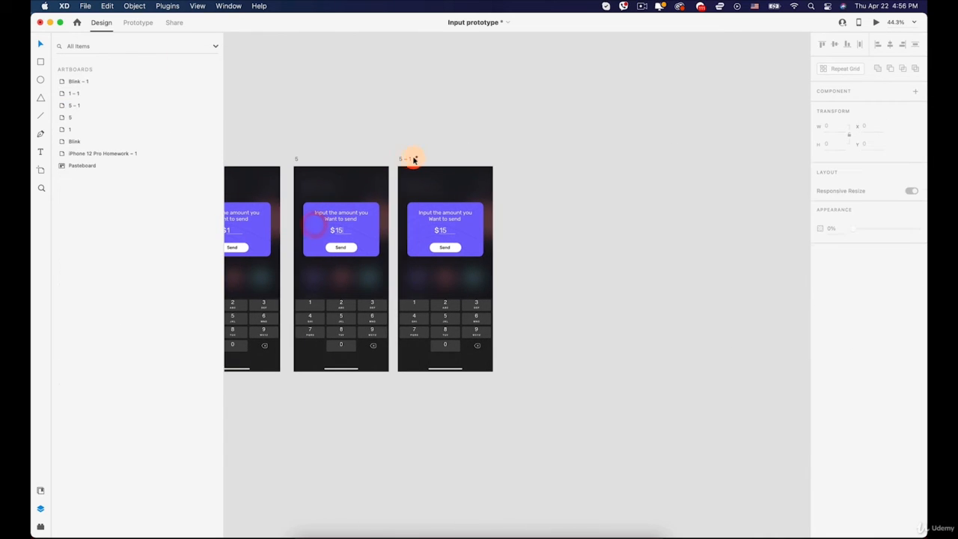
click(416, 158)
drag(402, 161, 533, 160)
- Rename the duplicated artboard as Final Screen
scroll(614, 233, up, 5)
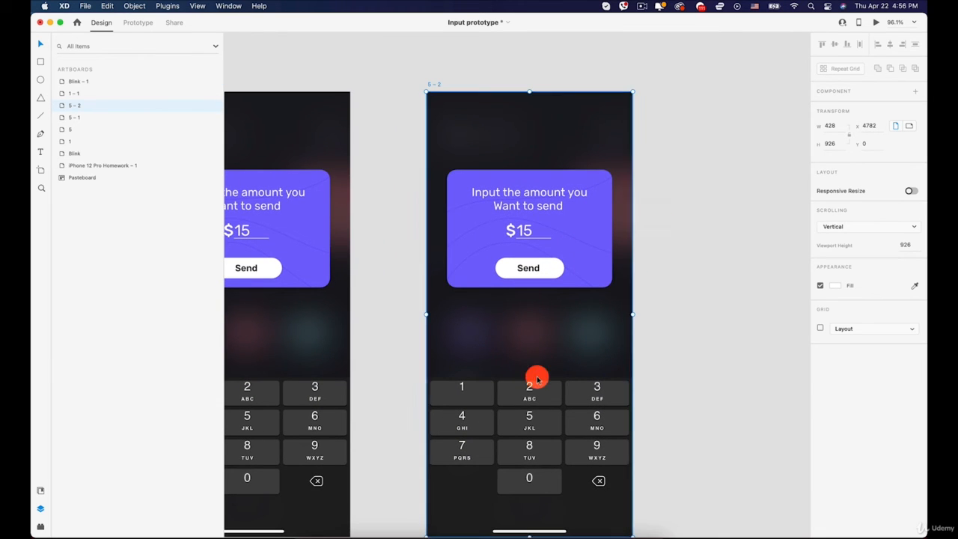
key(space)
drag(536, 312, 520, 221)
click(511, 296)
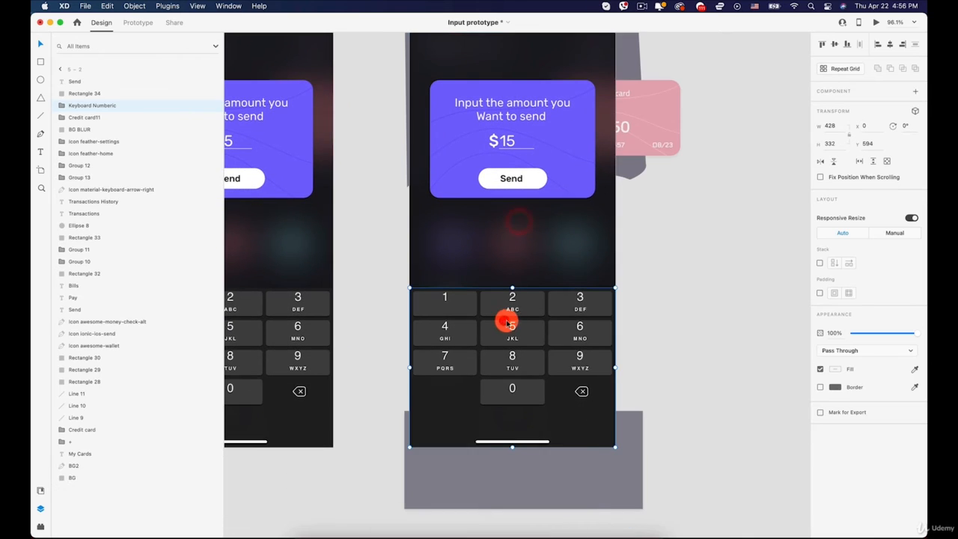
scroll(457, 227, up, 5)
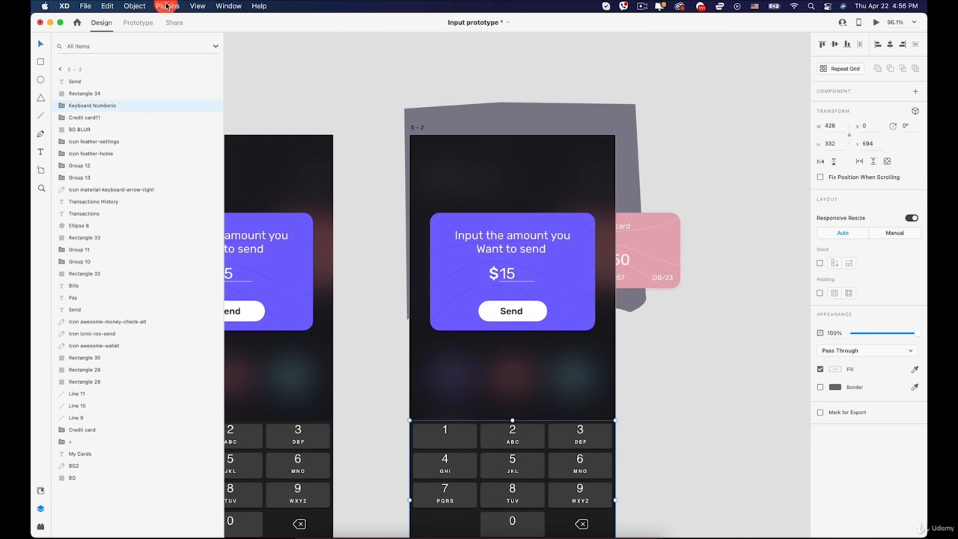
click(416, 128)
double_click(422, 129)
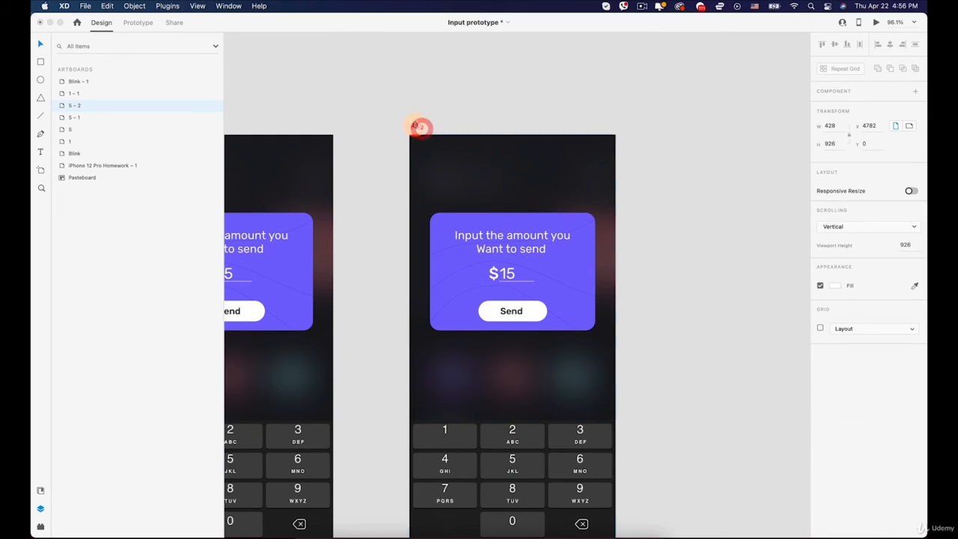
text(Final)
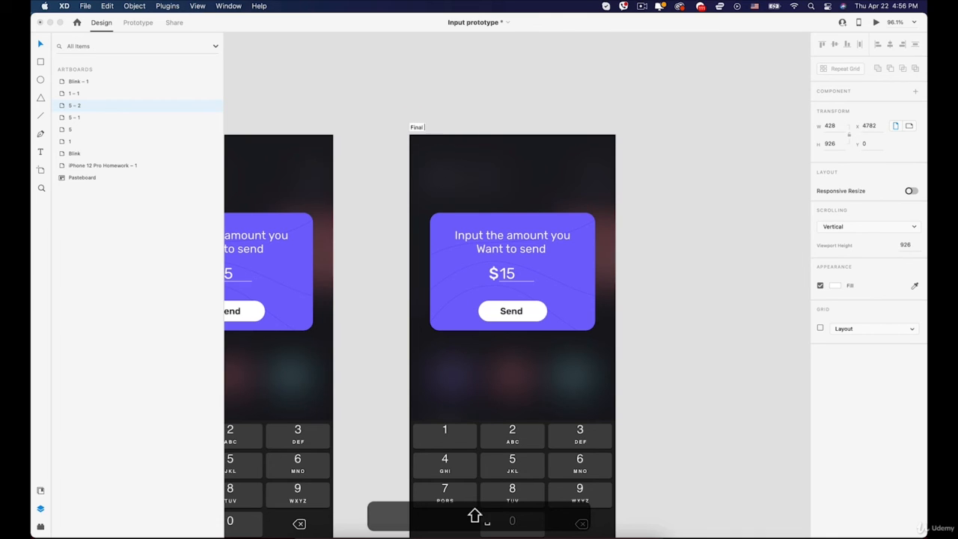
text( Screen)
key(Return)
- Move the numeric keyboard group down off Final Screen to about Y 918 and fade it out completely
scroll(500, 332, down, 5)
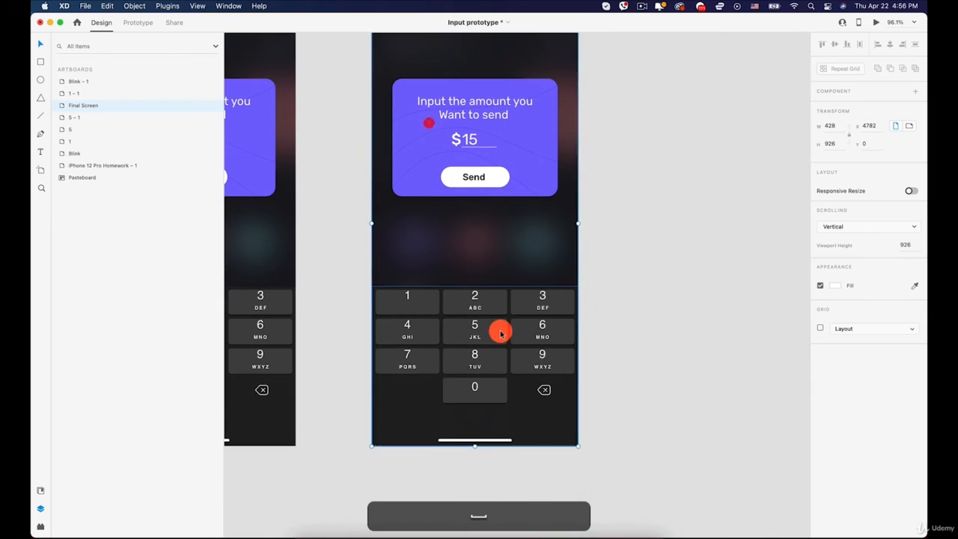
drag(474, 307, 472, 468)
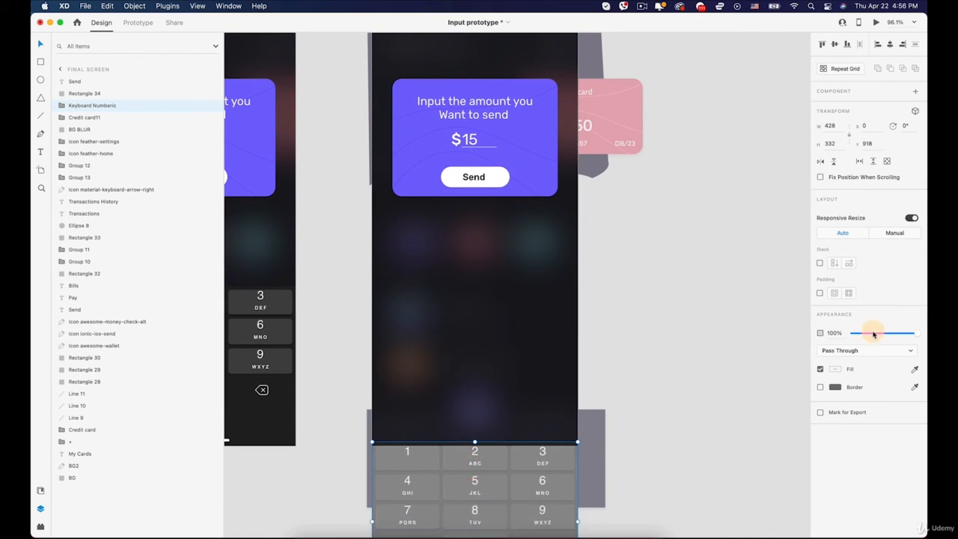
drag(873, 334, 676, 338)
click(674, 337)
- Move the purple card on Final Screen down to about Y 284 and stretch its upper edge slightly upward
key(space)
drag(533, 261, 536, 316)
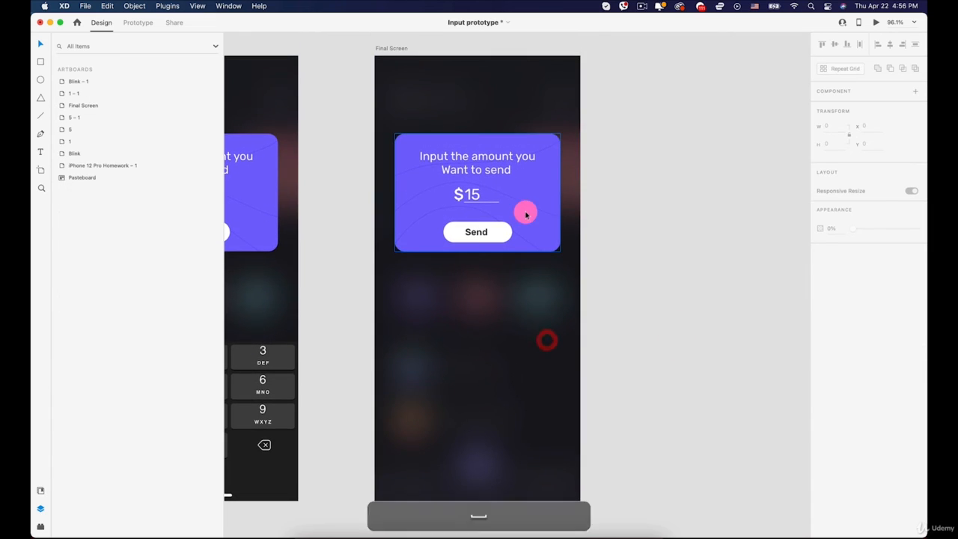
drag(524, 212, 536, 264)
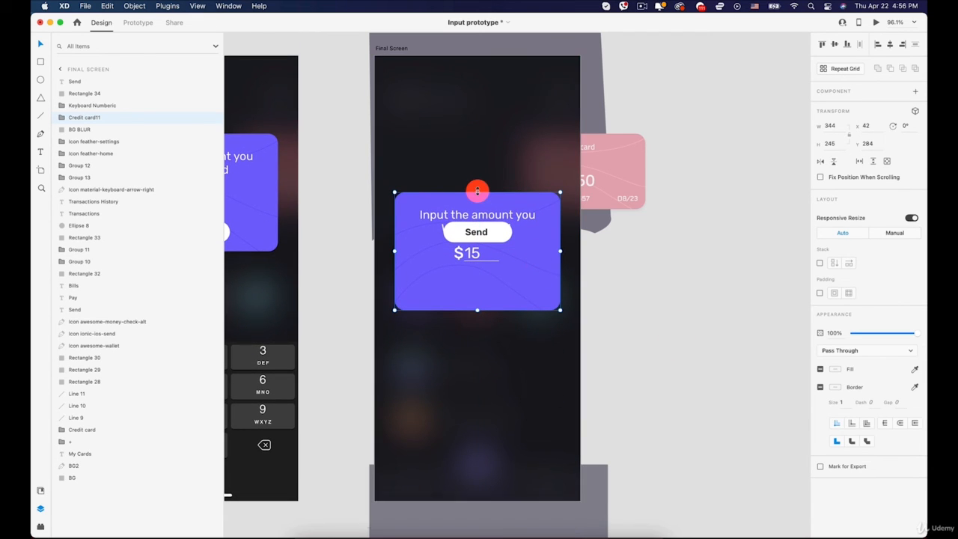
drag(477, 192, 478, 173)
- Move the white button shape to about Y 462 near the card's lower edge and its Send label to Y 472
click(484, 231)
drag(484, 232, 501, 285)
click(497, 235)
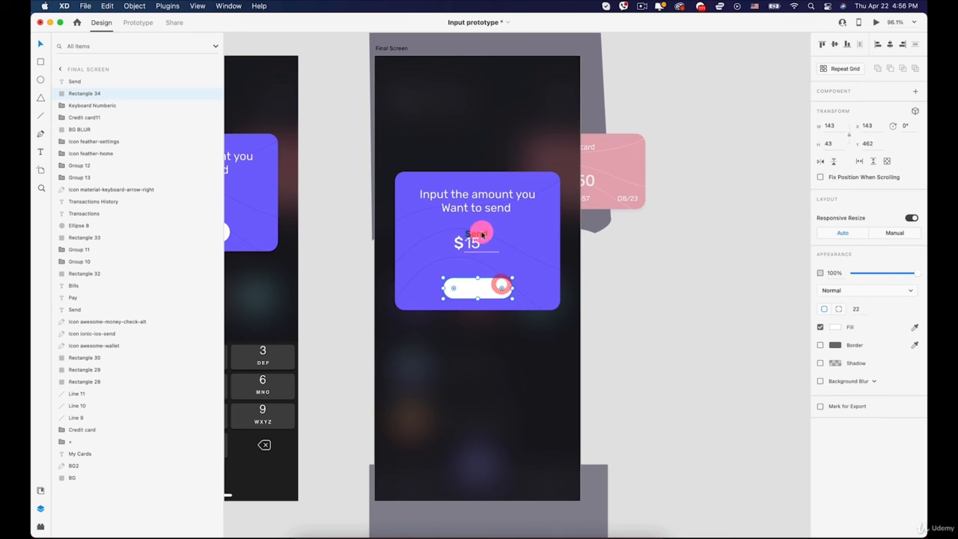
drag(479, 233, 483, 289)
double_click(479, 288)
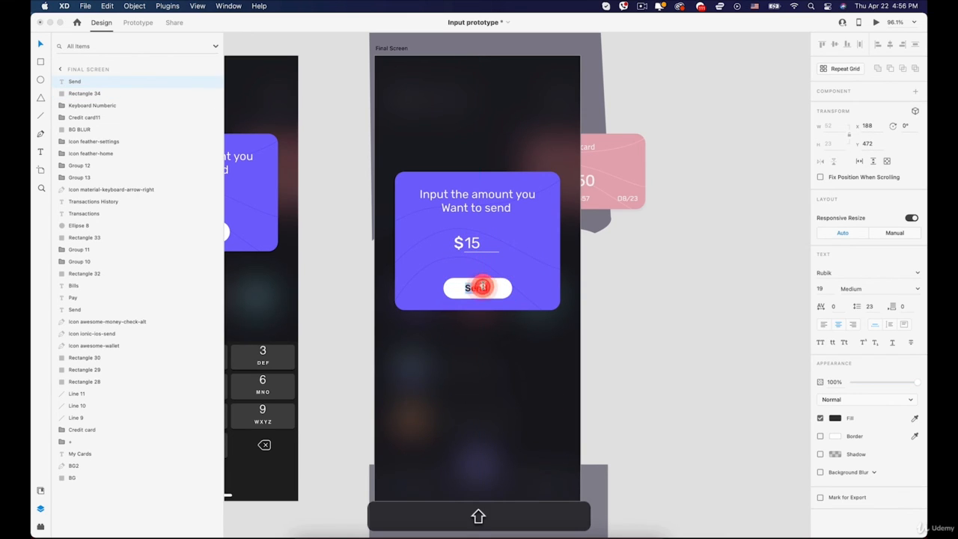
text(Compele)
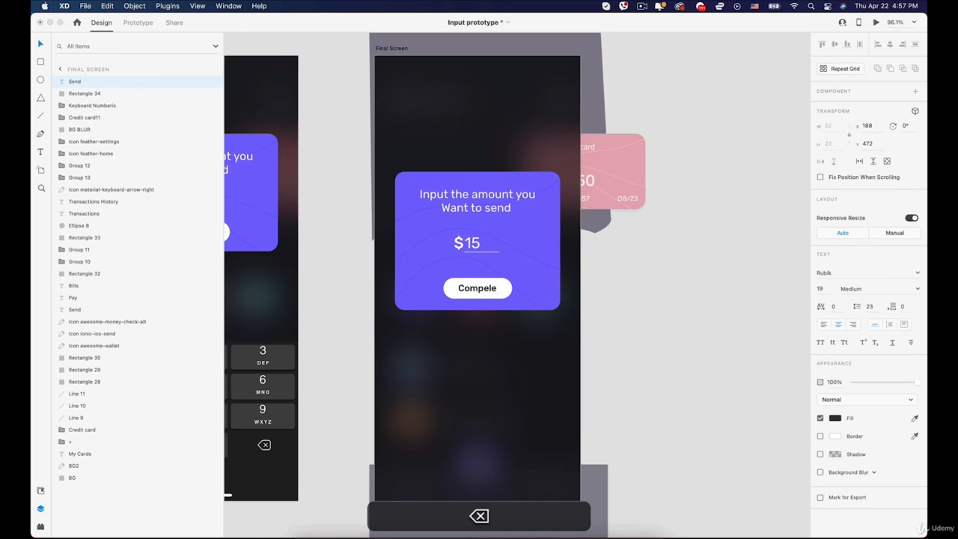
text(te)
- Change the button label on Final Screen to "Close"
double_click(483, 288)
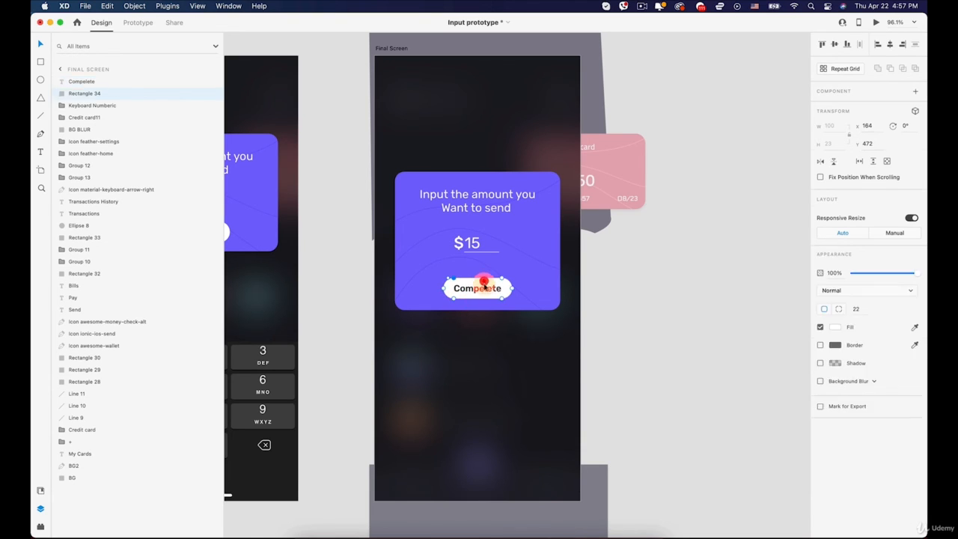
text(C)
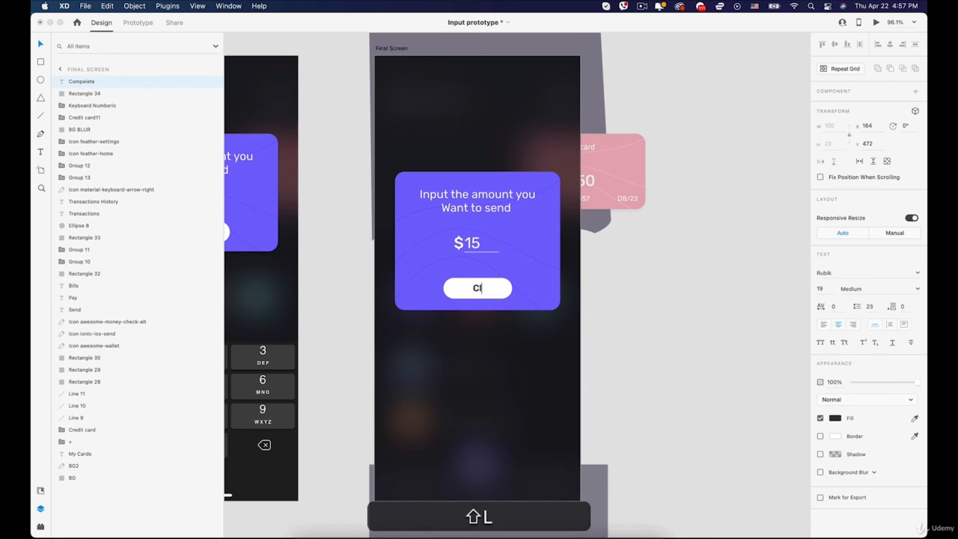
text(lose)
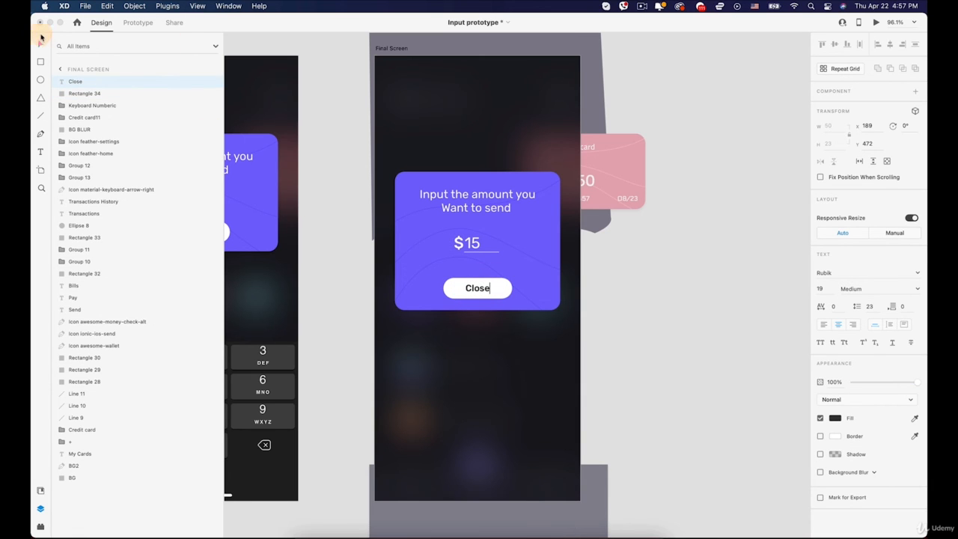
- Replace the card's heading text on Final Screen with "Your payment was"
scroll(452, 292, up, 5)
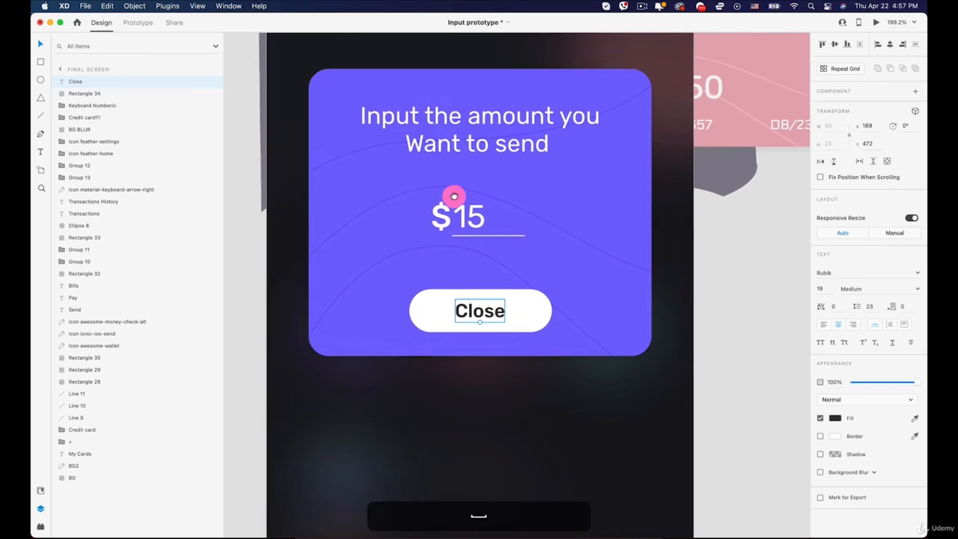
click(454, 149)
double_click(452, 129)
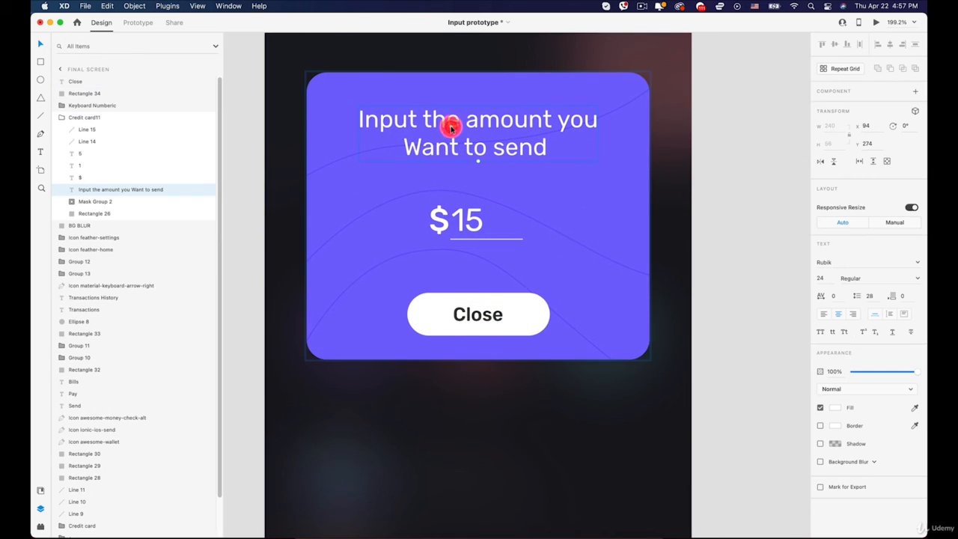
double_click(451, 127)
text(You )
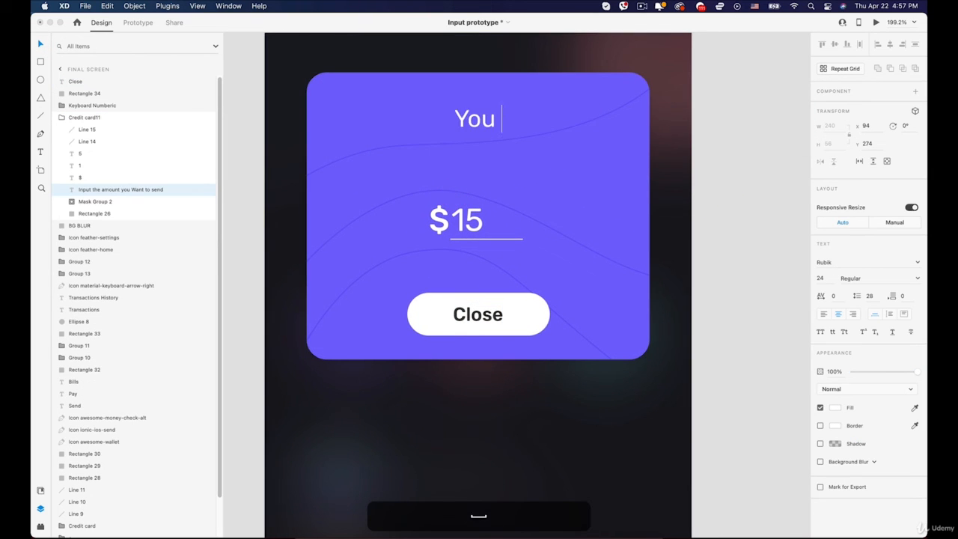
text(have sent)
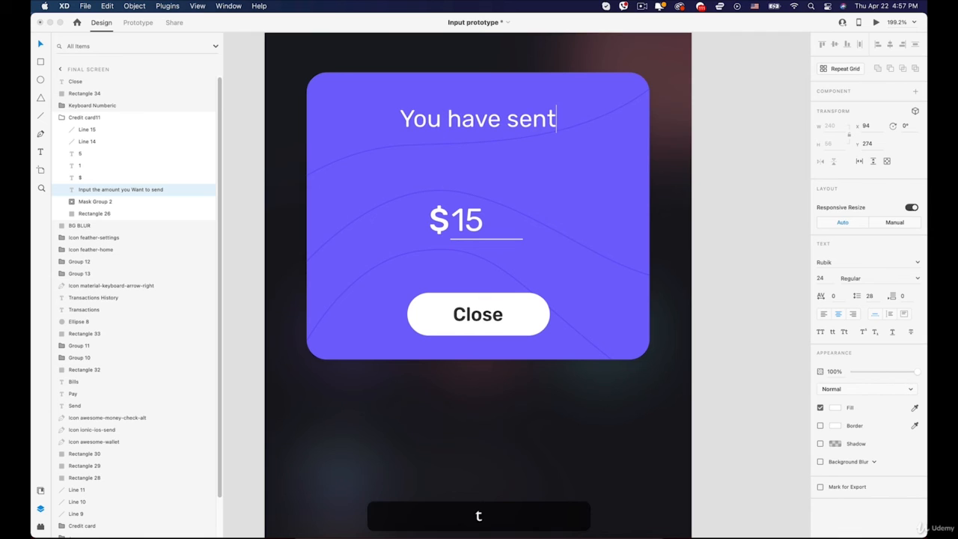
key(BackSpace)
key(BackSpace)
key(BackSpace)
key(BackSpace)
key(BackSpace)
key(BackSpace)
key(BackSpace)
key(BackSpace)
key(BackSpace)
key(BackSpace)
text(r )
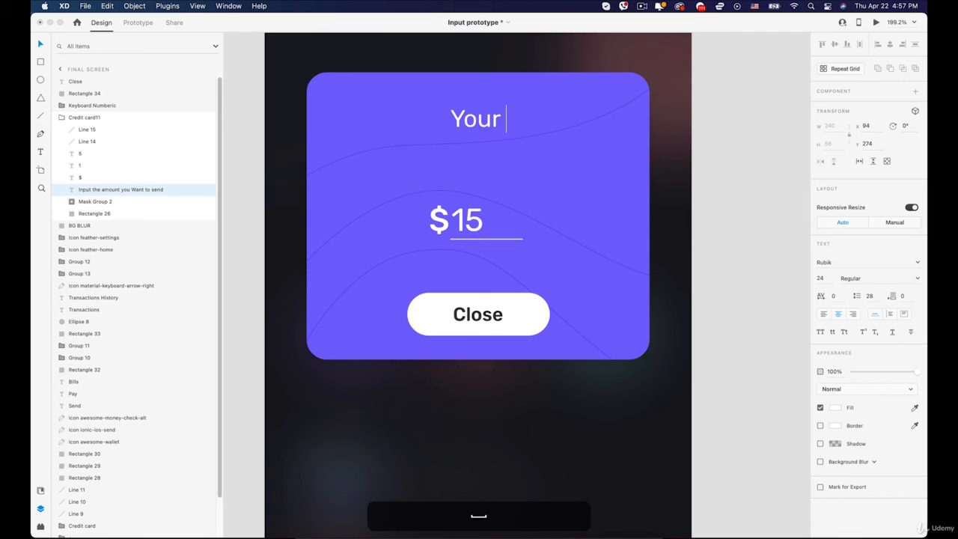
text(payment ewa)
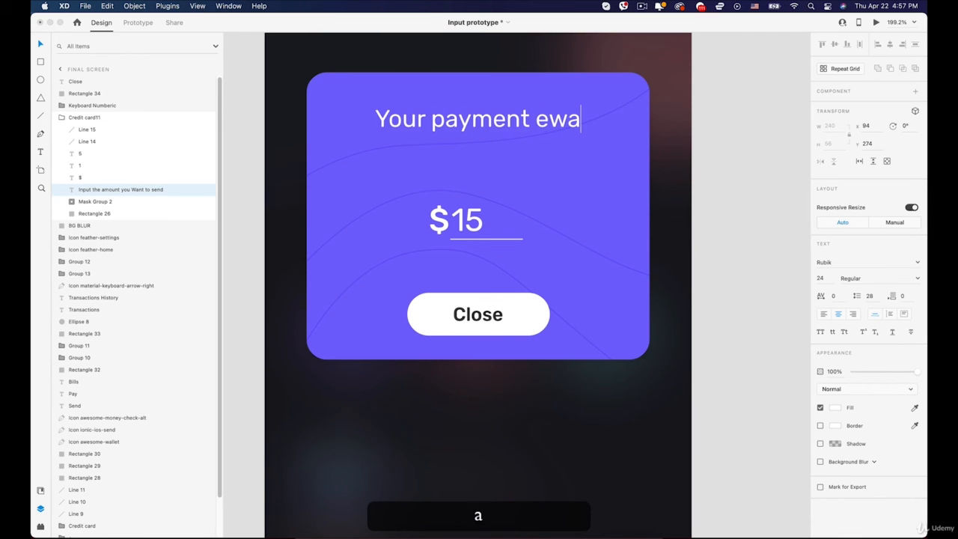
key(BackSpace)
key(BackSpace)
key(BackSpace)
text(was)
- Add a second line reading "Successful" to the heading, and slightly enlarge and lower the heading on the card
key(Return)
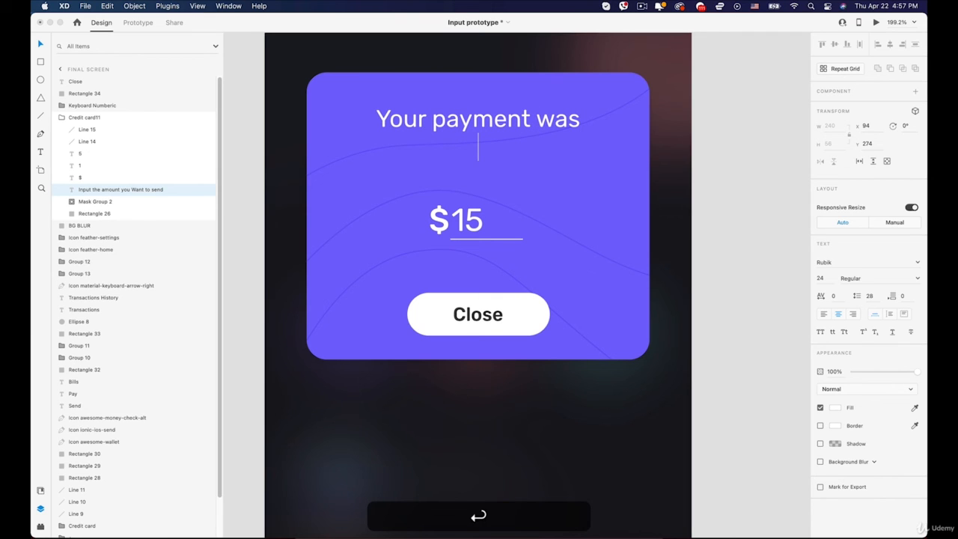
text(succe)
key(BackSpace)
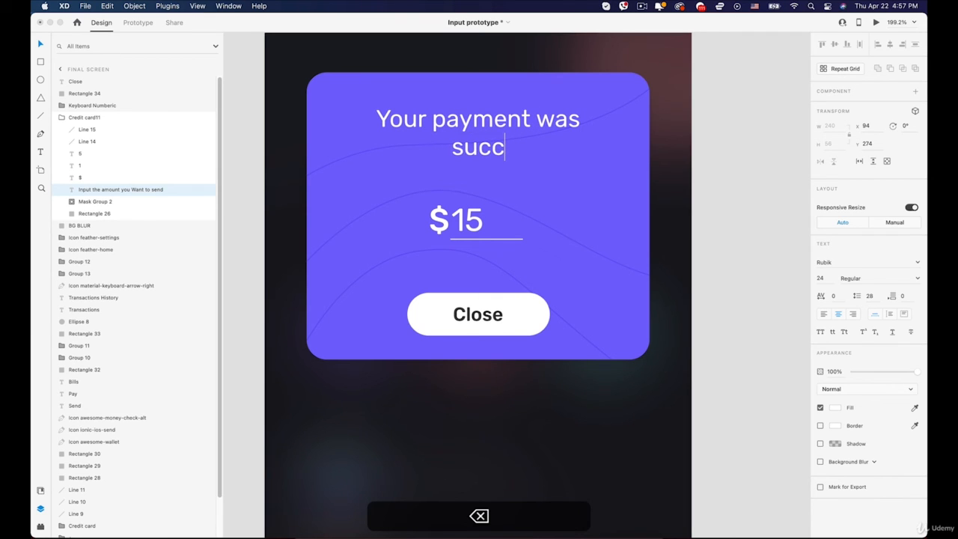
text(esu)
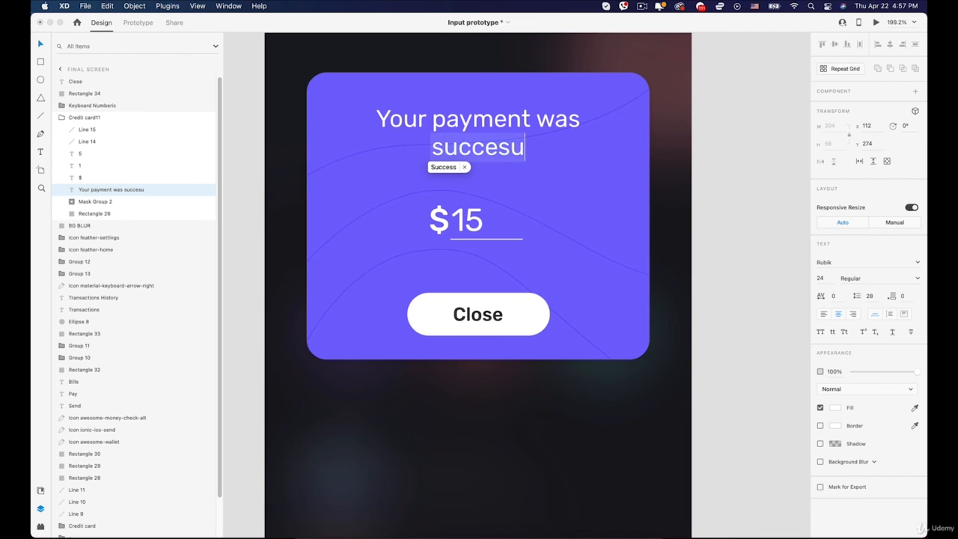
key(BackSpace)
text(fu)
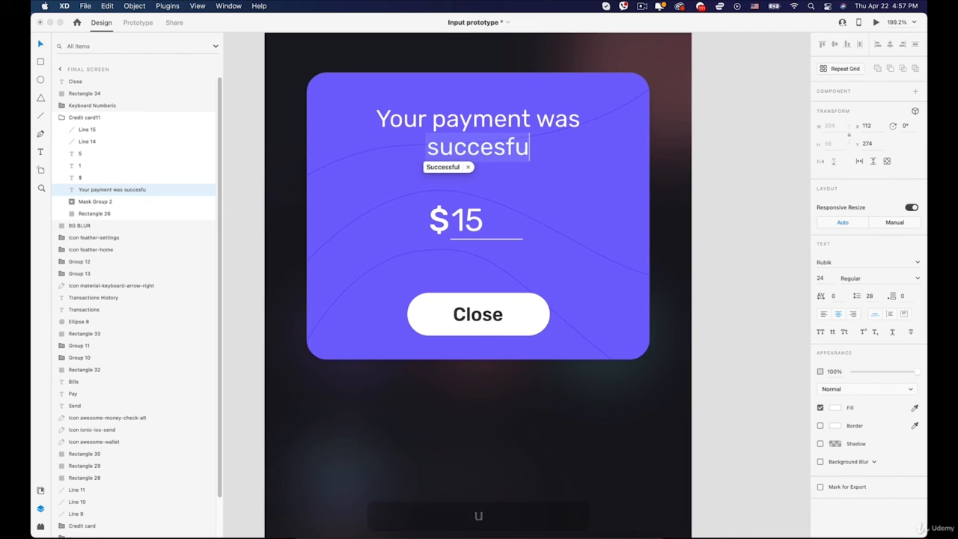
key(Return)
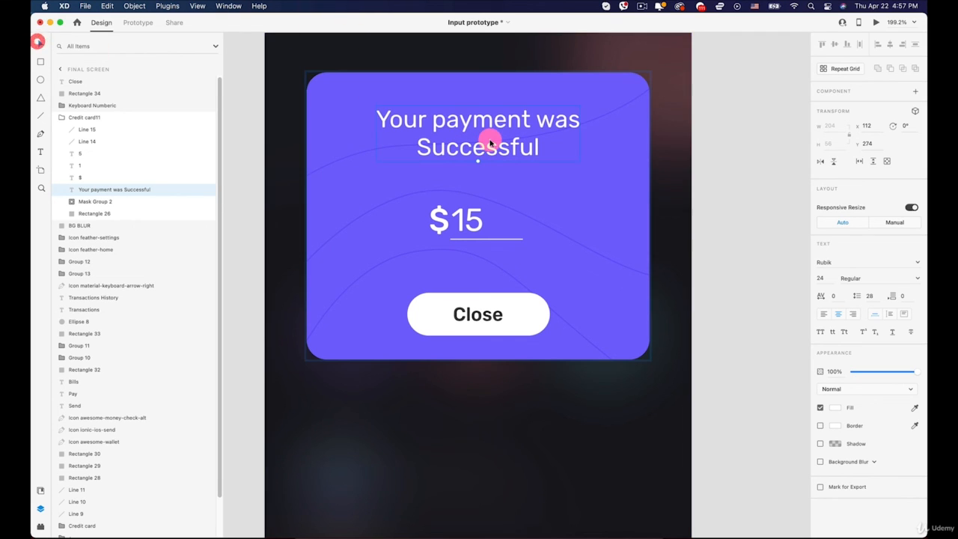
drag(489, 142, 487, 169)
- Delete the underline beneath the $15 amount on the Final Screen card
click(465, 217)
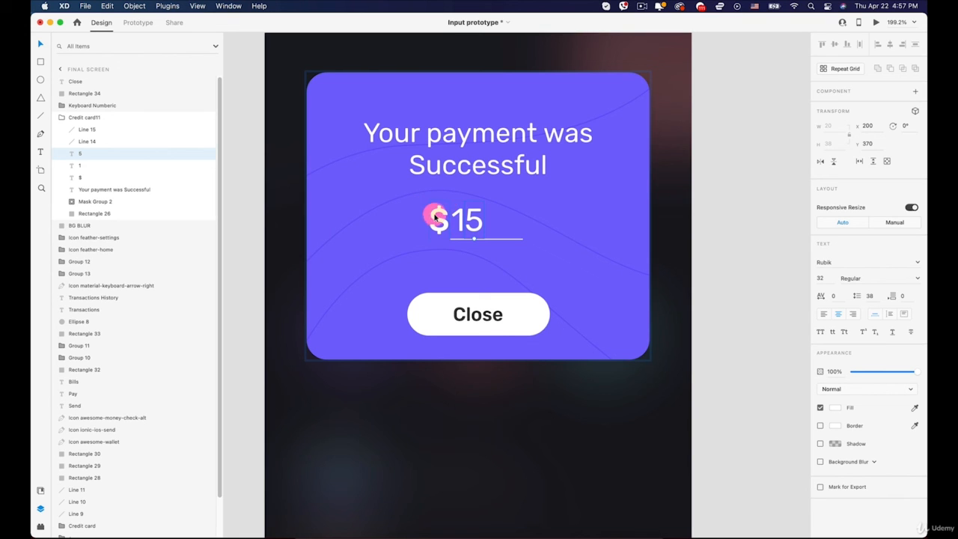
click(497, 237)
click(497, 240)
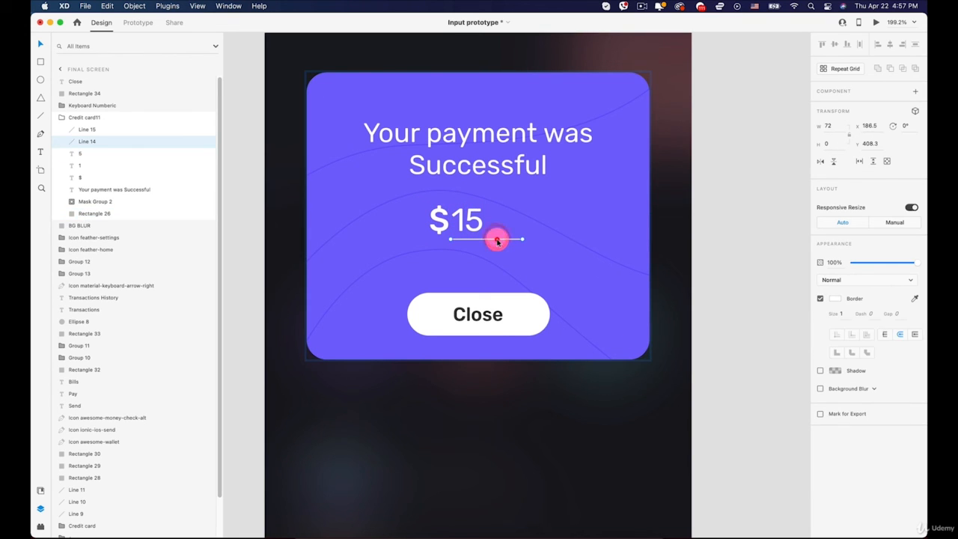
key(BackSpace)
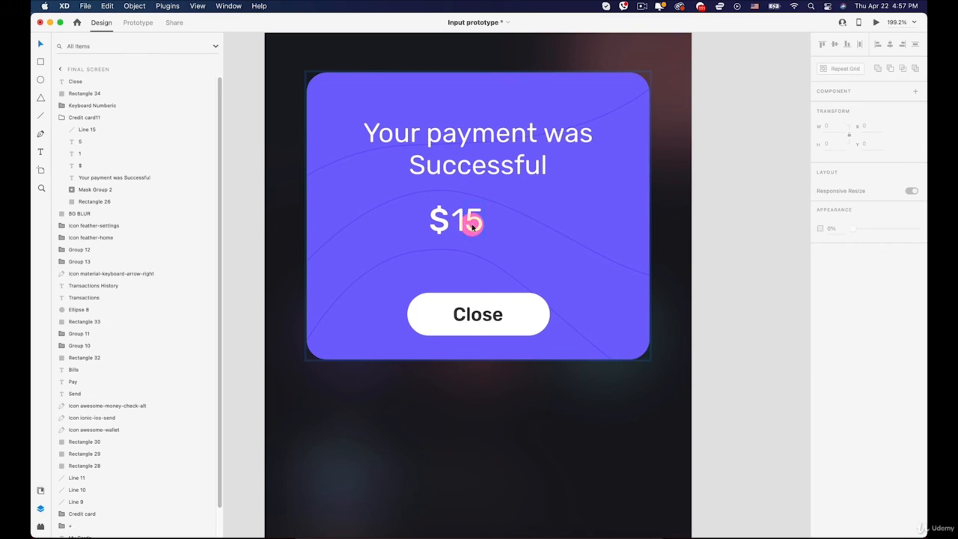
- Centre the dollar sign and both digits of the amount horizontally on the card and lower them slightly
click(439, 225)
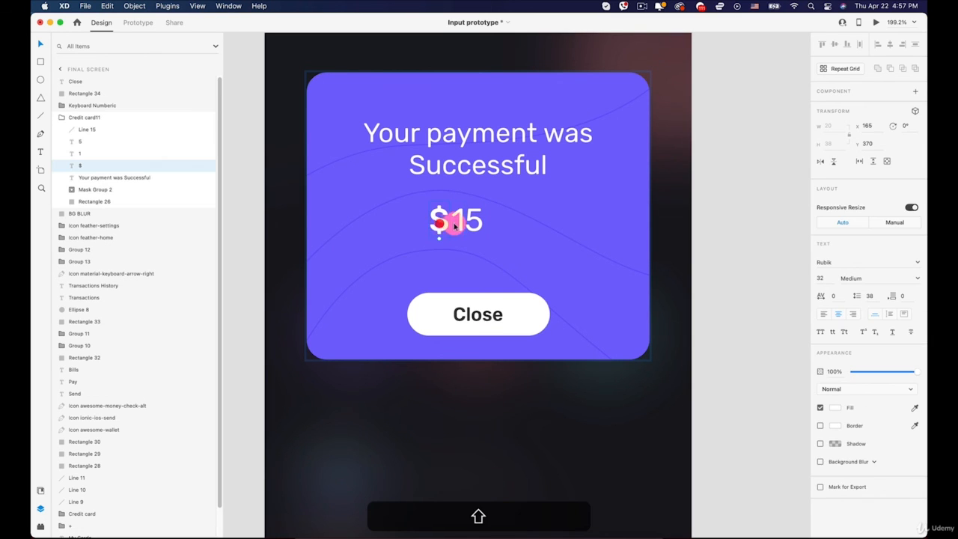
shift+click(459, 222)
shift+click(474, 219)
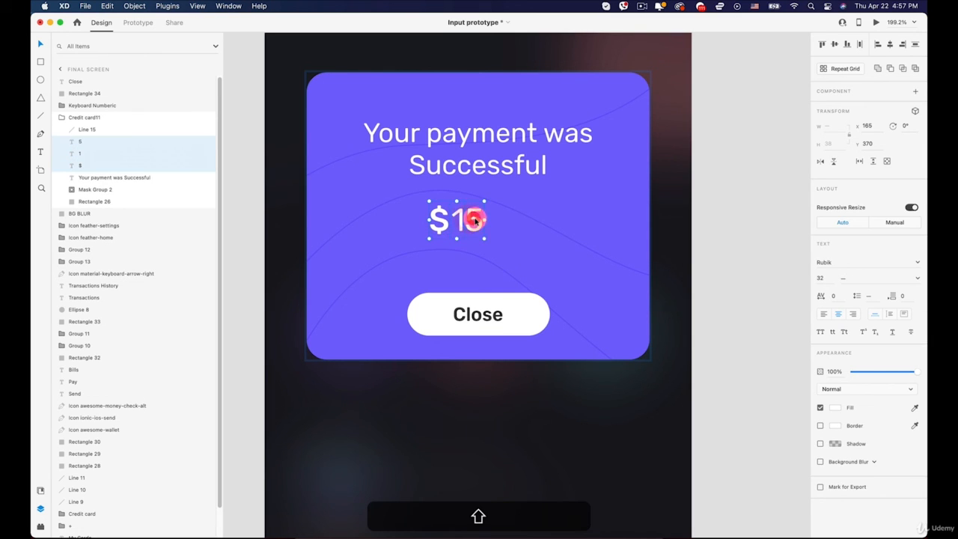
drag(476, 219, 497, 221)
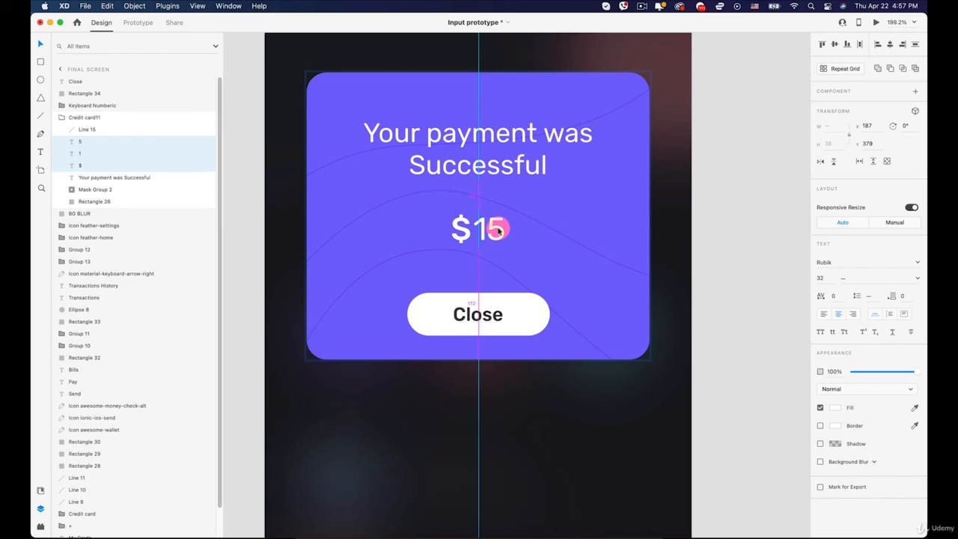
- Duplicate the heading, change the copy's text to "You sent", and place it above the amount at about Y 358
click(466, 171)
drag(466, 171, 464, 196)
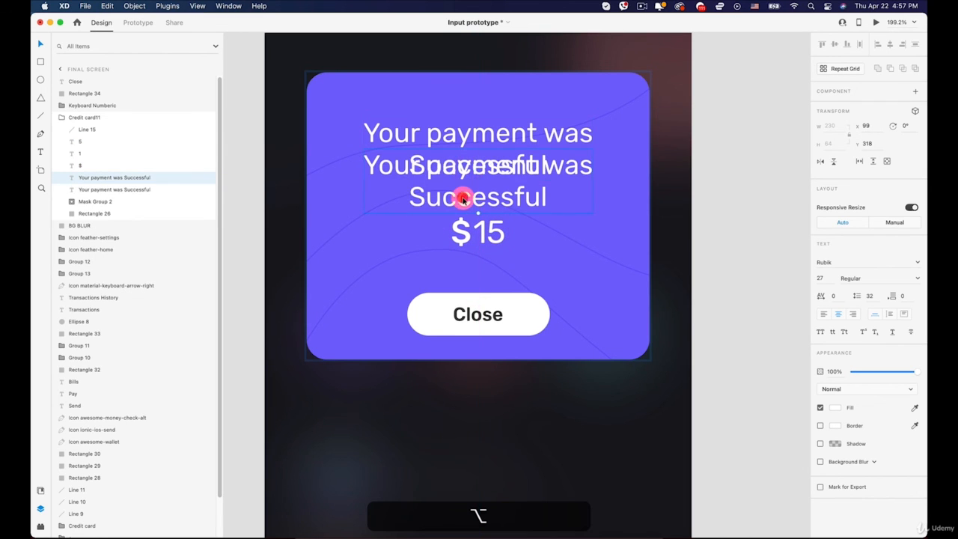
double_click(460, 195)
text(You)
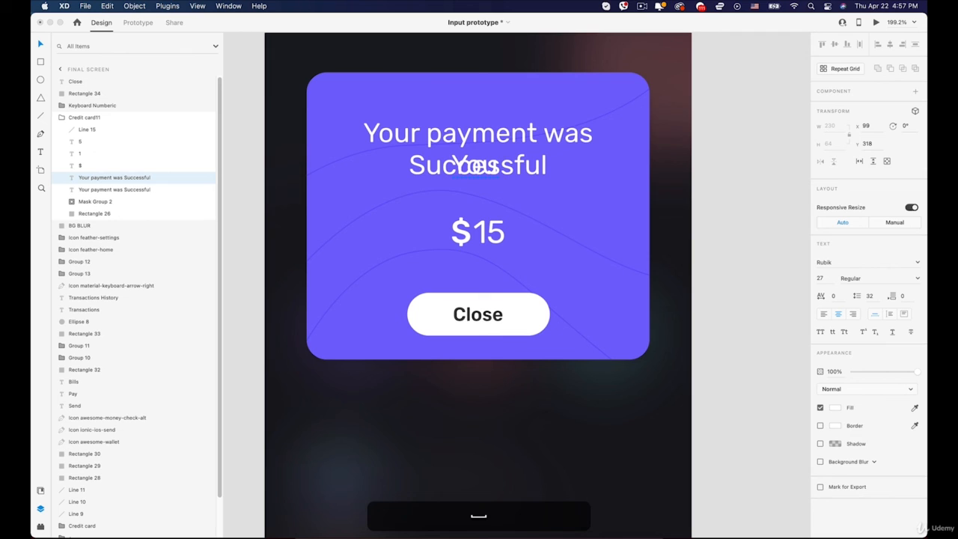
text( sent)
click(41, 43)
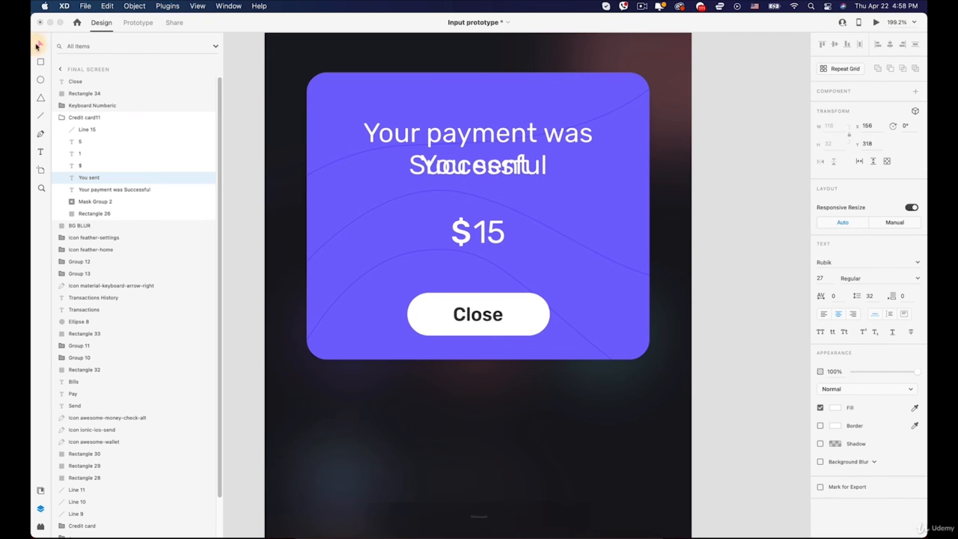
drag(457, 162, 471, 205)
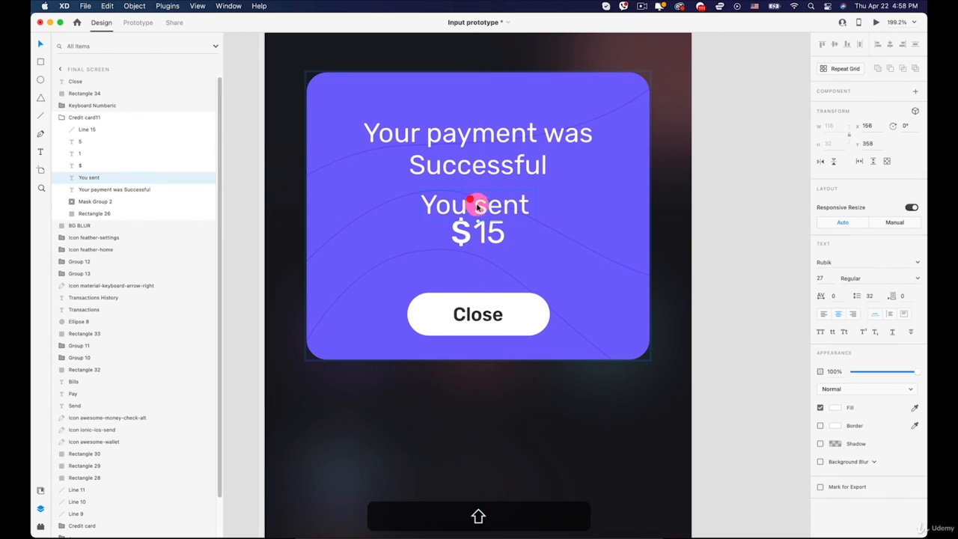
- Lower the dollar sign and the digits 15 to form one aligned line between "You sent" and the Close button
click(490, 233)
shift+click(484, 234)
shift+click(466, 235)
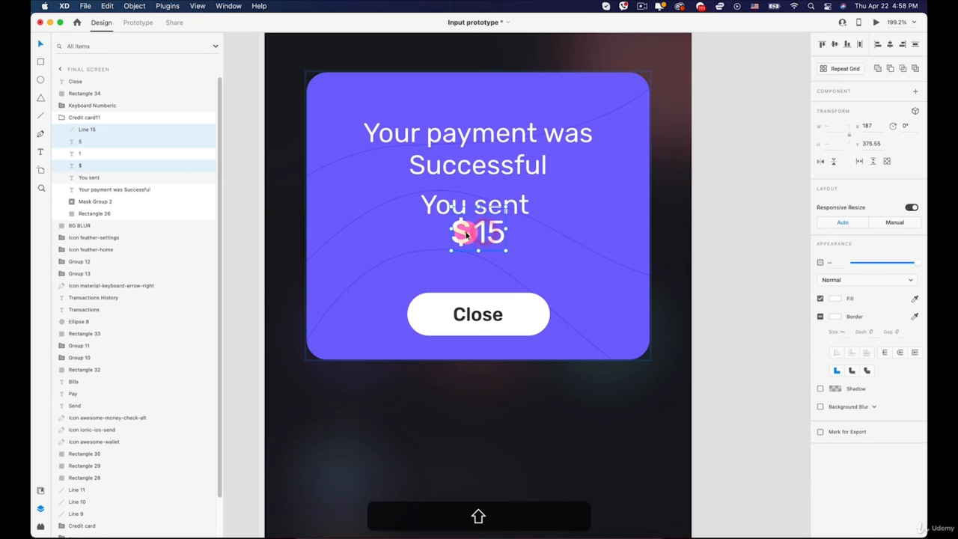
shift+click(479, 233)
shift+click(466, 235)
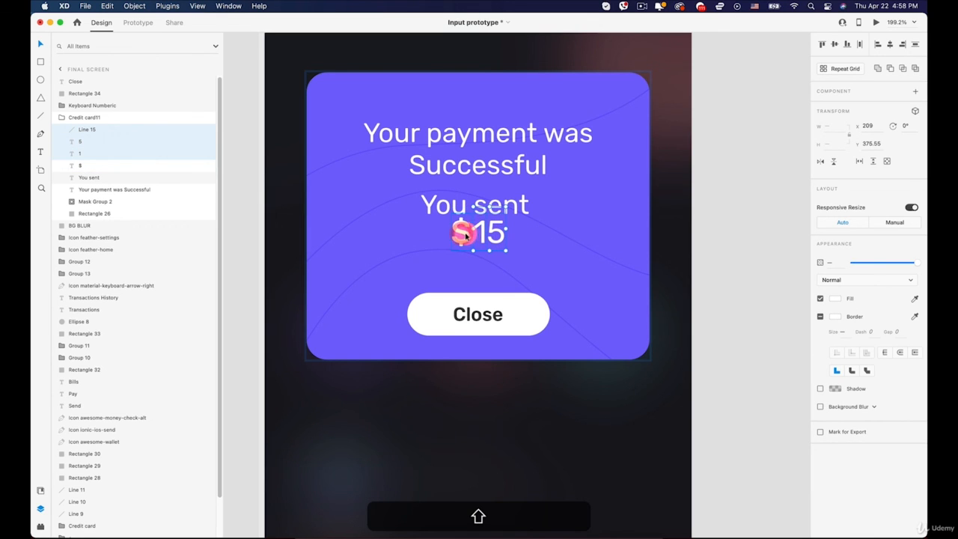
drag(466, 235, 462, 250)
click(485, 238)
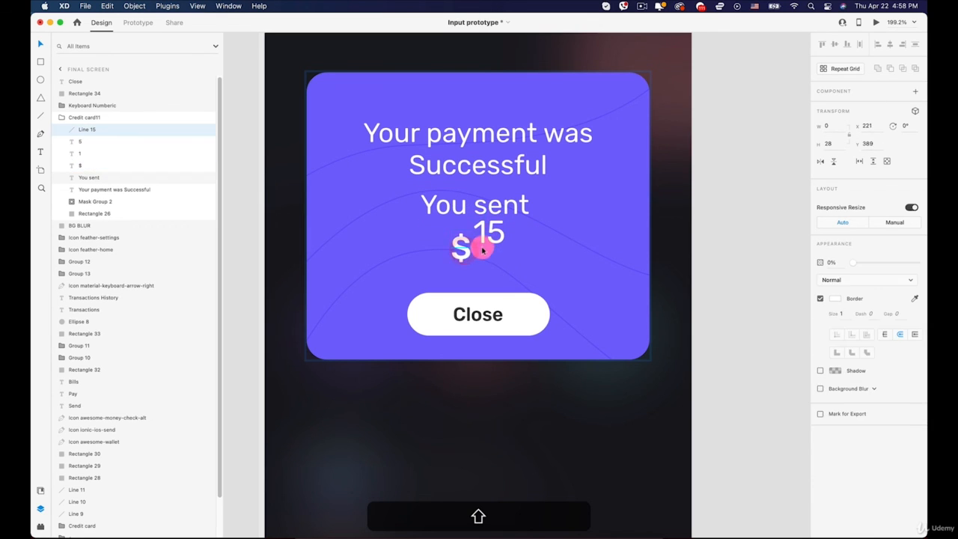
key(super+shift+z)
shift+click(495, 236)
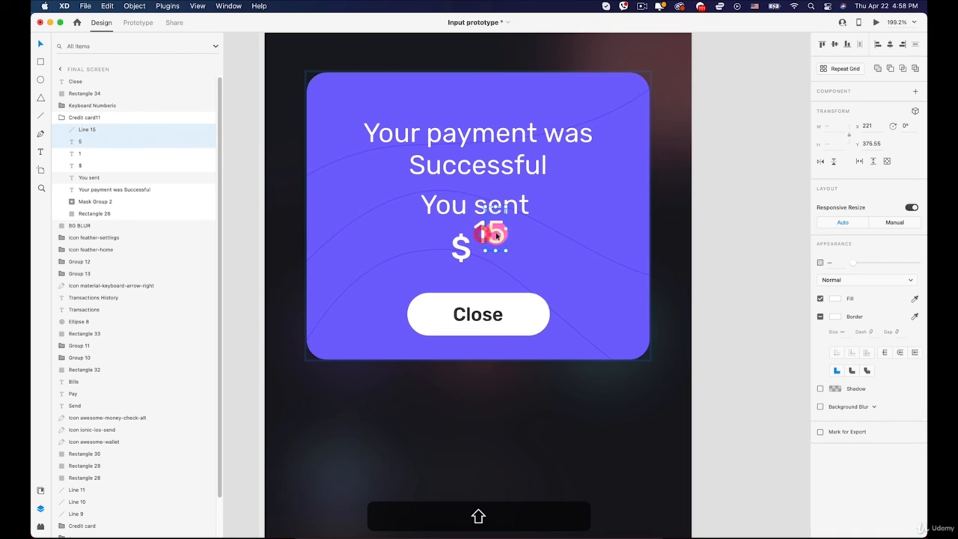
shift+click(482, 225)
key(shift+Down)
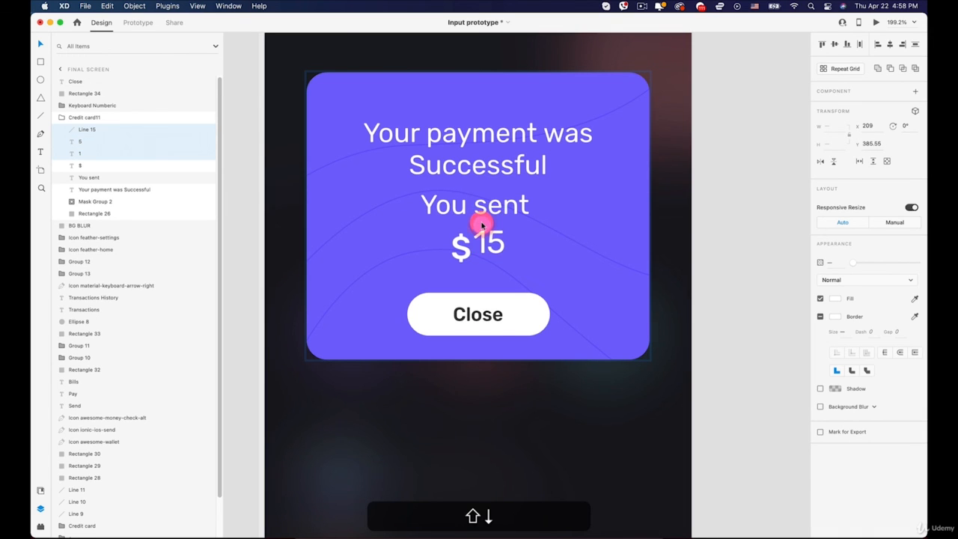
key(Up)
key(Up)
key(Up)
key(Up)
key(Up)
- Lower the "You sent" text to about Y 365 and set it to Light weight at size 19
drag(497, 207, 496, 215)
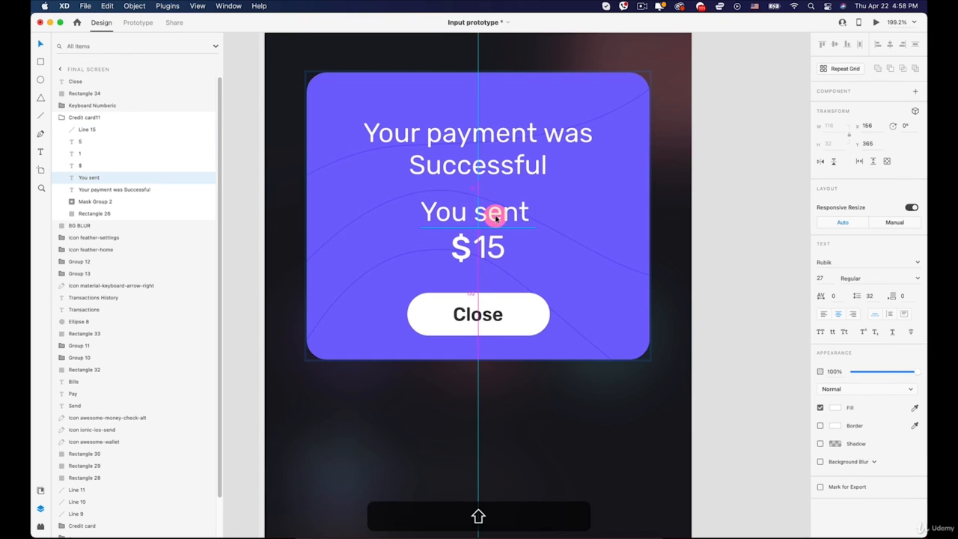
click(918, 262)
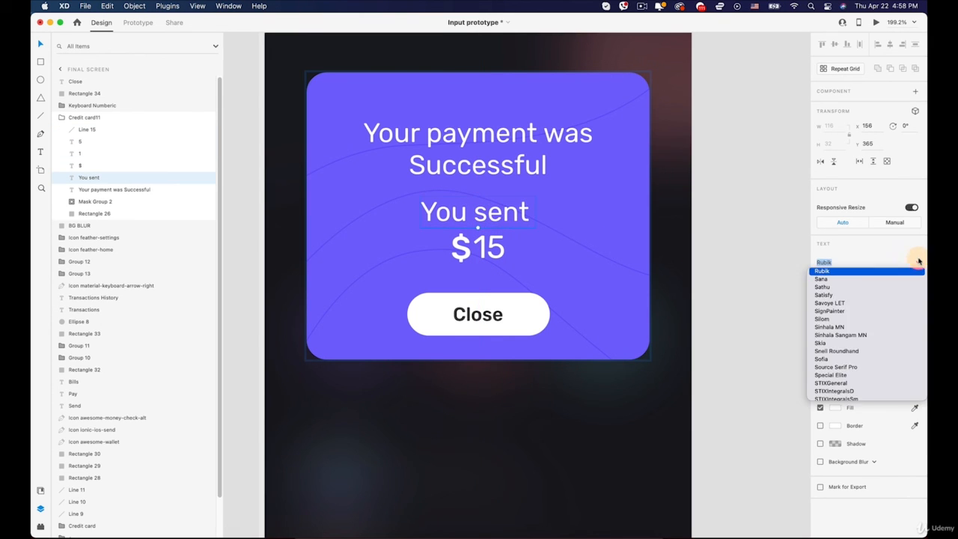
click(919, 260)
click(911, 279)
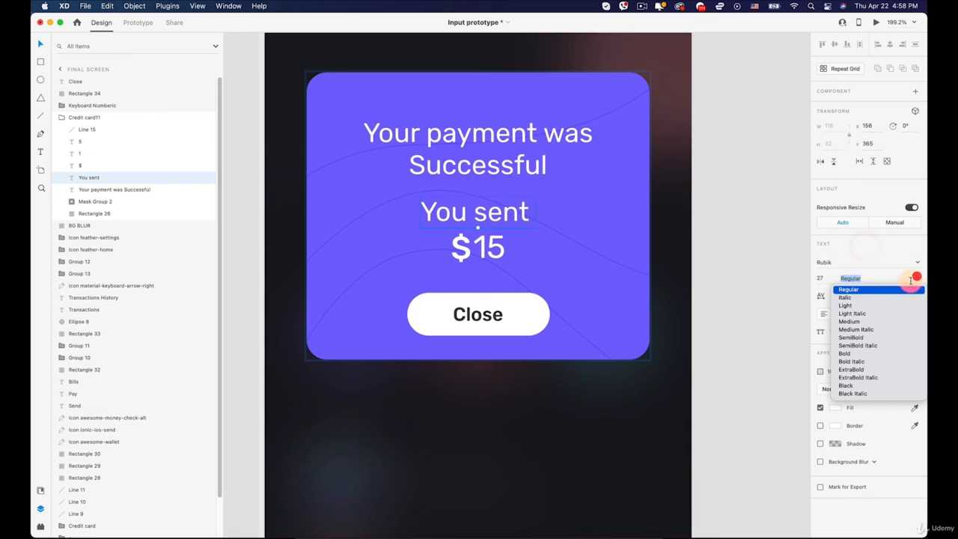
click(851, 307)
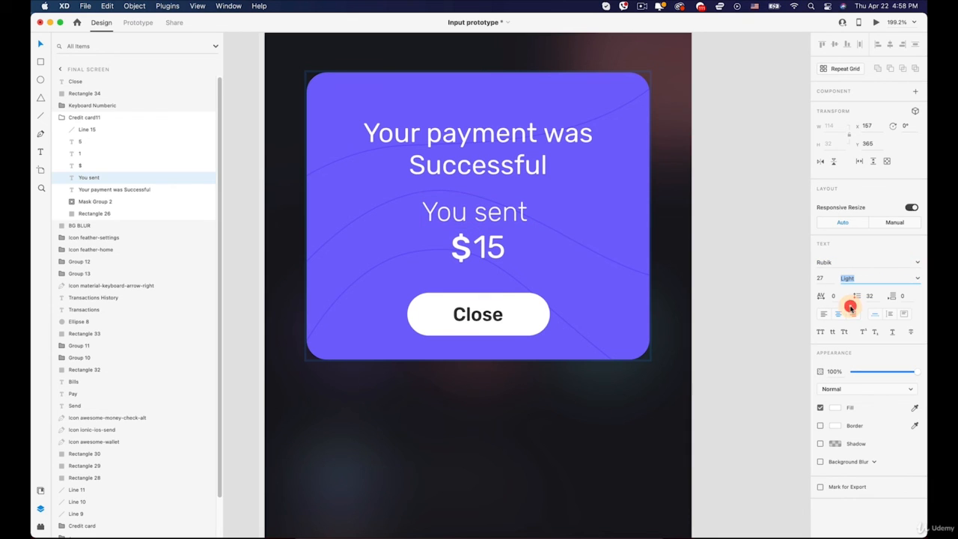
click(821, 279)
key(Down)
key(Down)
key(Down)
key(Down)
key(Down)
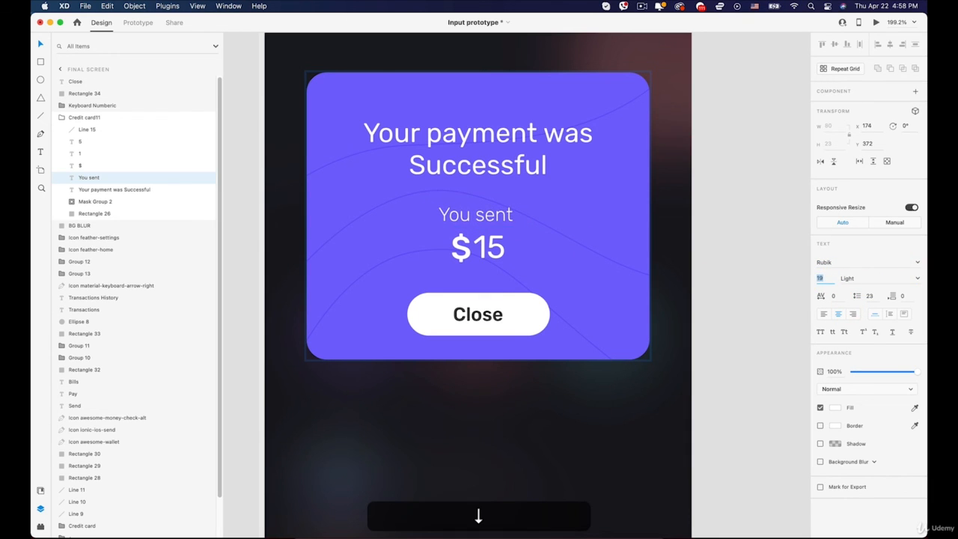
click(783, 220)
- Link the Send button shape on artboard 5 – 1 to Final Screen with a Tap Auto-Animate interaction
scroll(580, 221, down, 5)
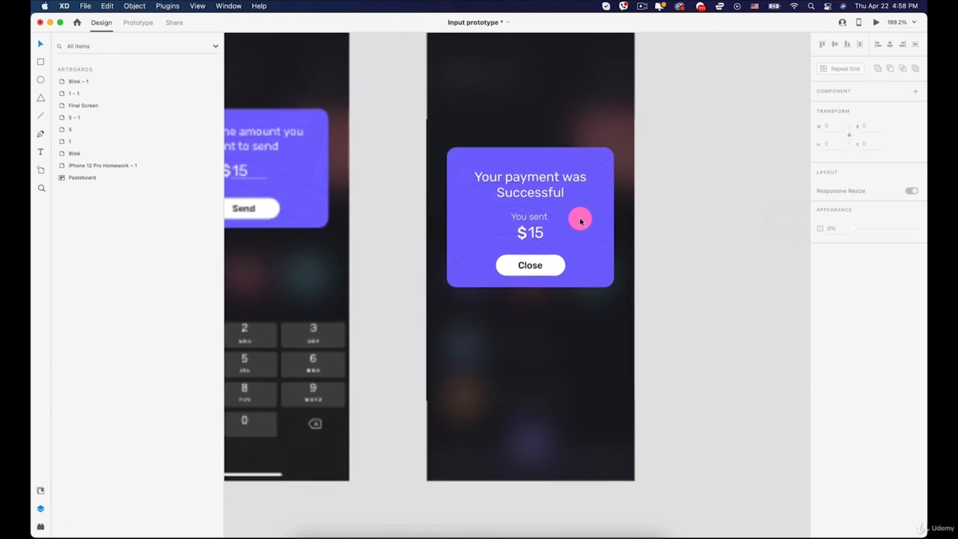
scroll(580, 221, down, 3)
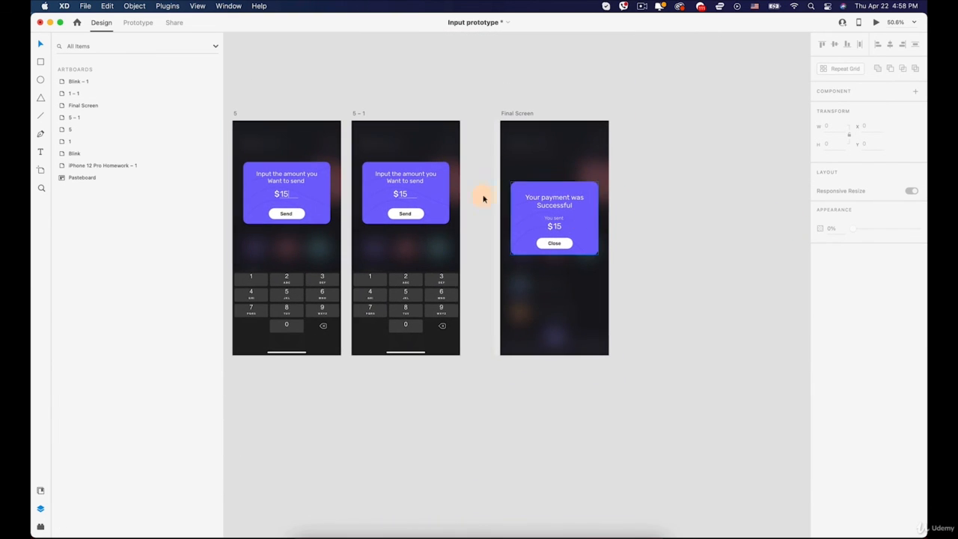
click(363, 124)
click(359, 115)
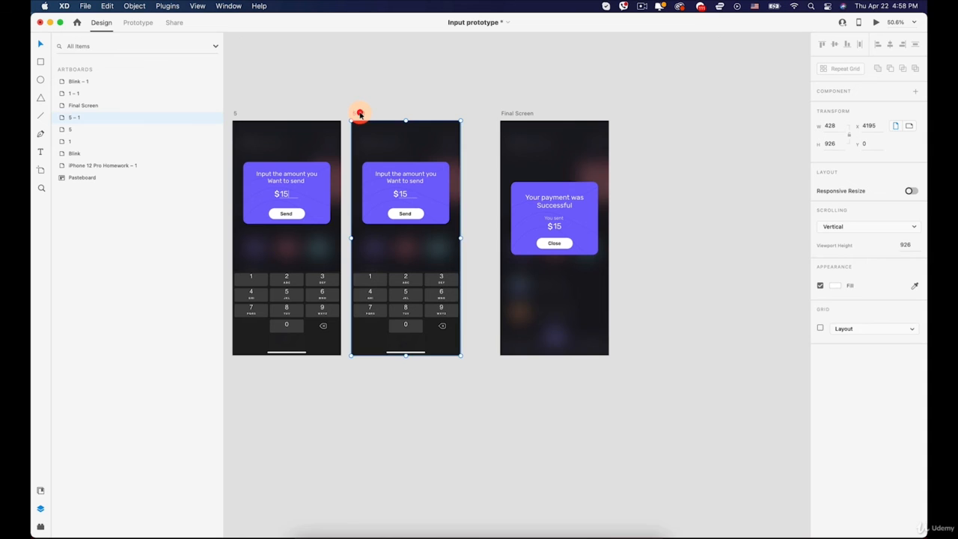
scroll(368, 153, up, 2)
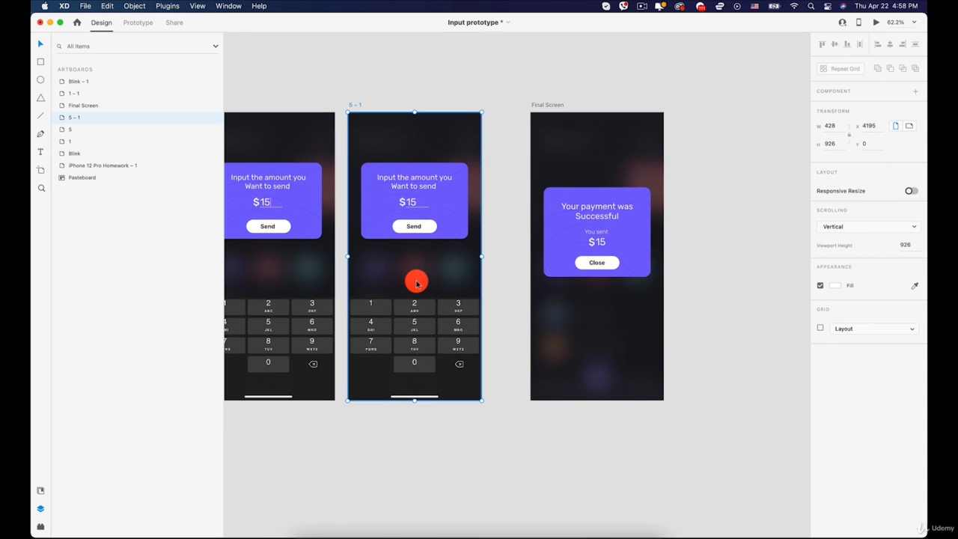
scroll(417, 283, up, 2)
click(412, 214)
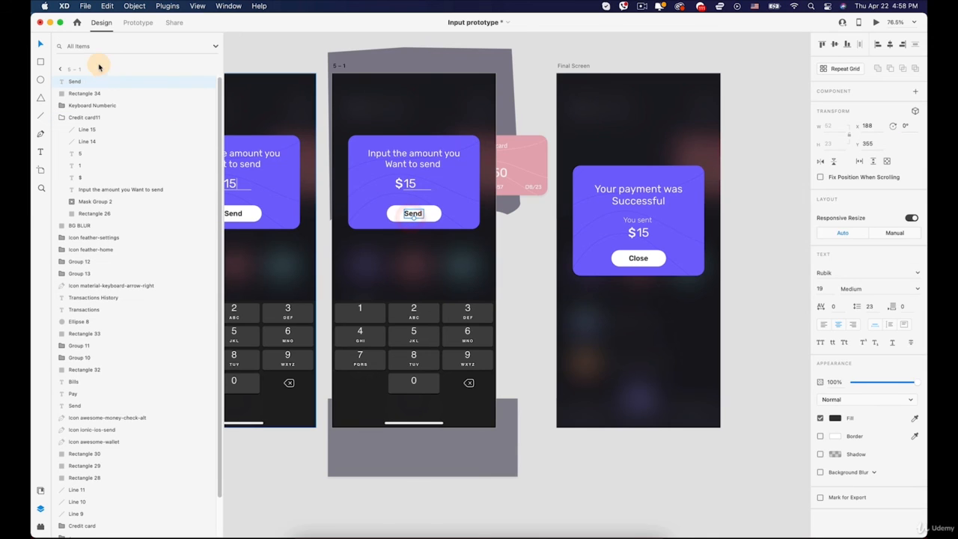
click(139, 24)
click(411, 214)
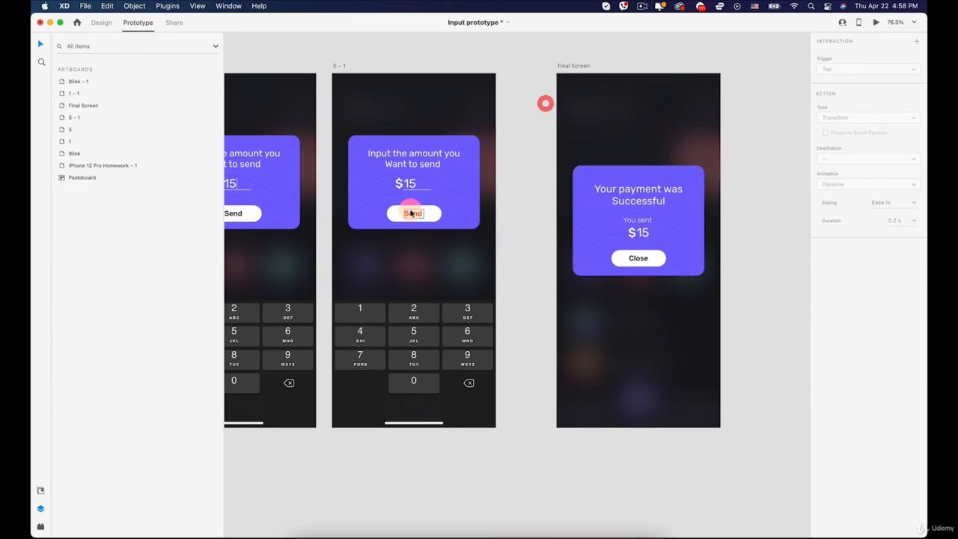
click(411, 214)
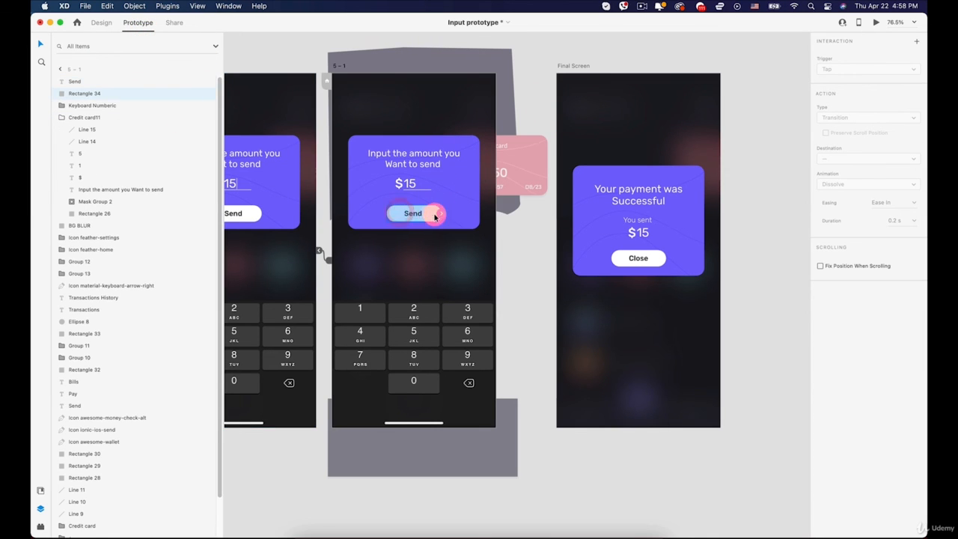
drag(517, 296, 559, 286)
- Link the Close button shape on Final Screen to iPhone 12 Pro Homework – 1 with a Tap Auto-Animate interaction
scroll(749, 111, down, 5)
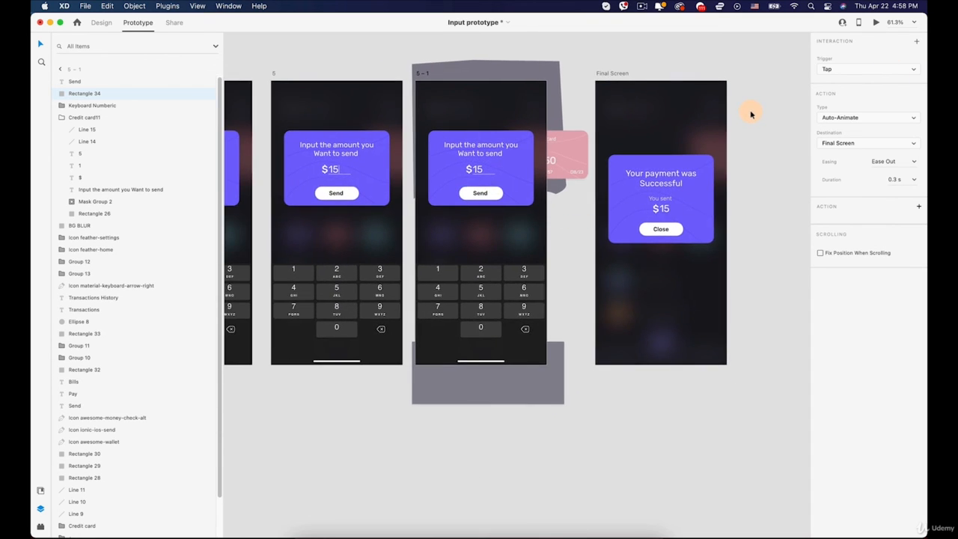
click(688, 212)
scroll(686, 214, down, 5)
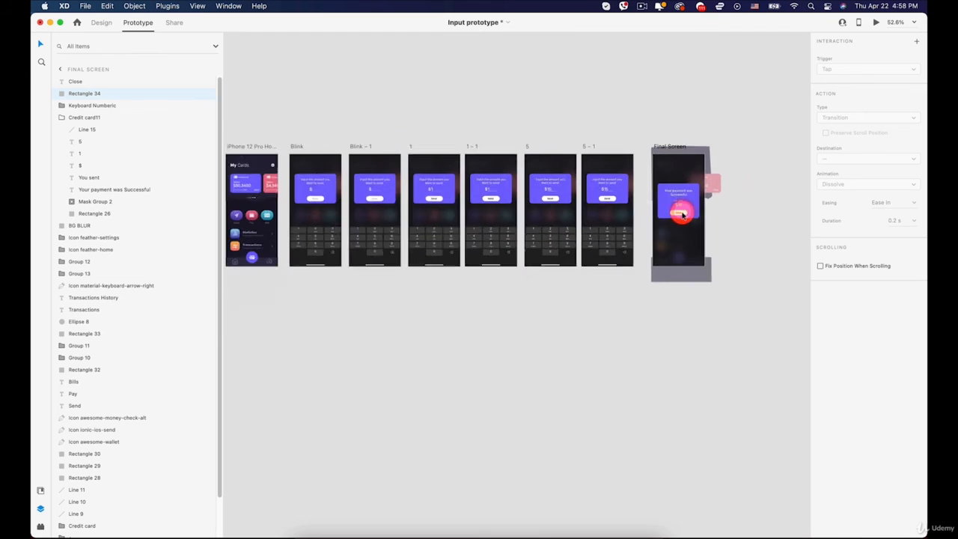
drag(685, 215, 319, 180)
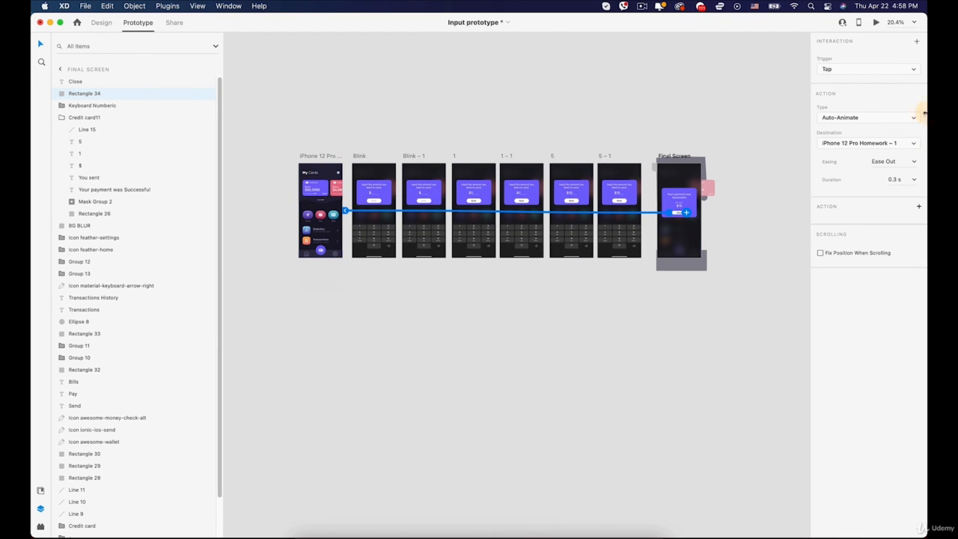
- Preview the prototype from Final Screen to the My Cards screen, and close the preview
click(876, 22)
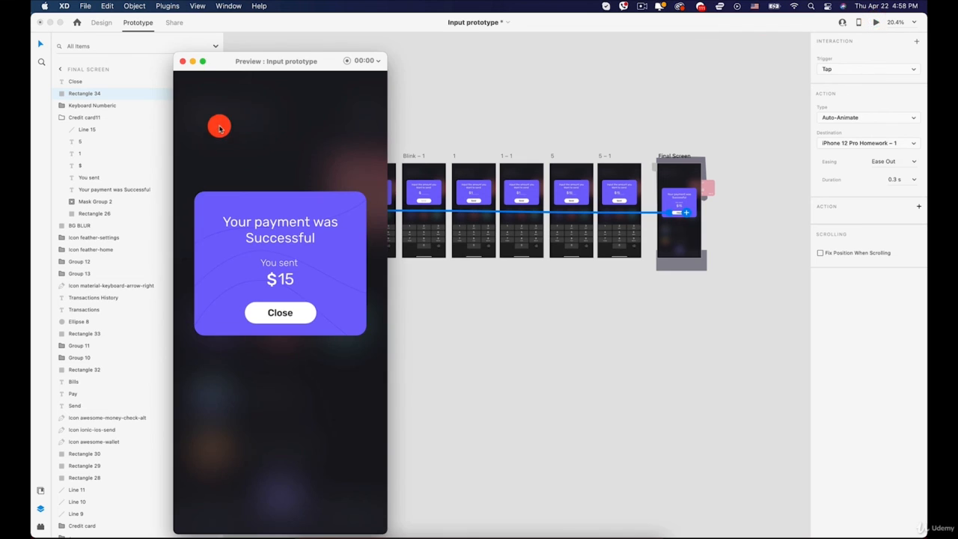
key(Right)
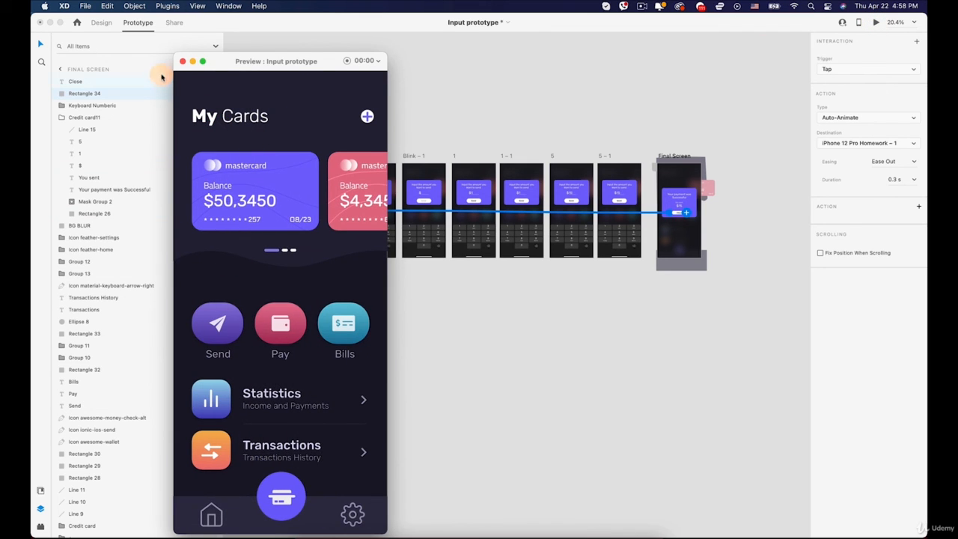
click(185, 60)
- Preview the payment flow from iPhone 12 Pro Homework – 1, entering $15 and sending it, and close the preview
click(310, 155)
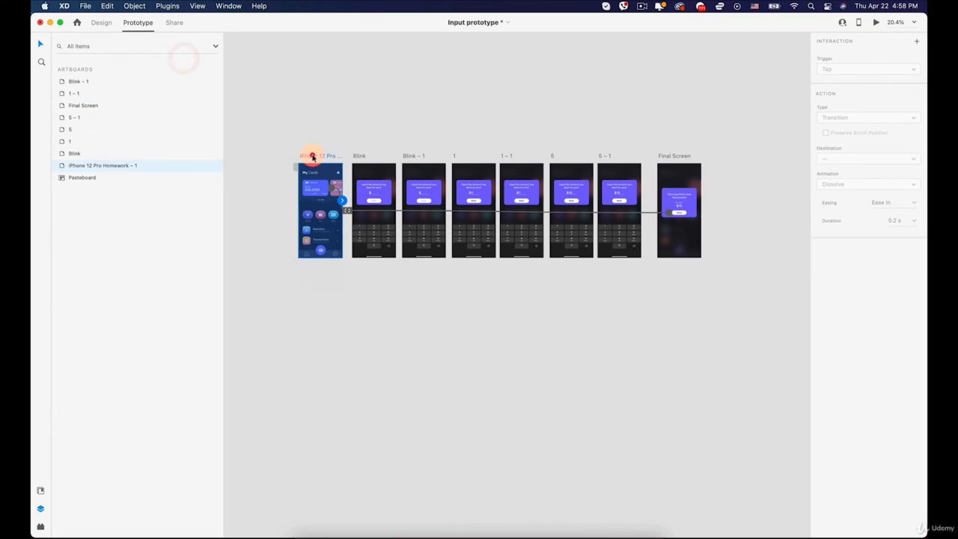
click(877, 24)
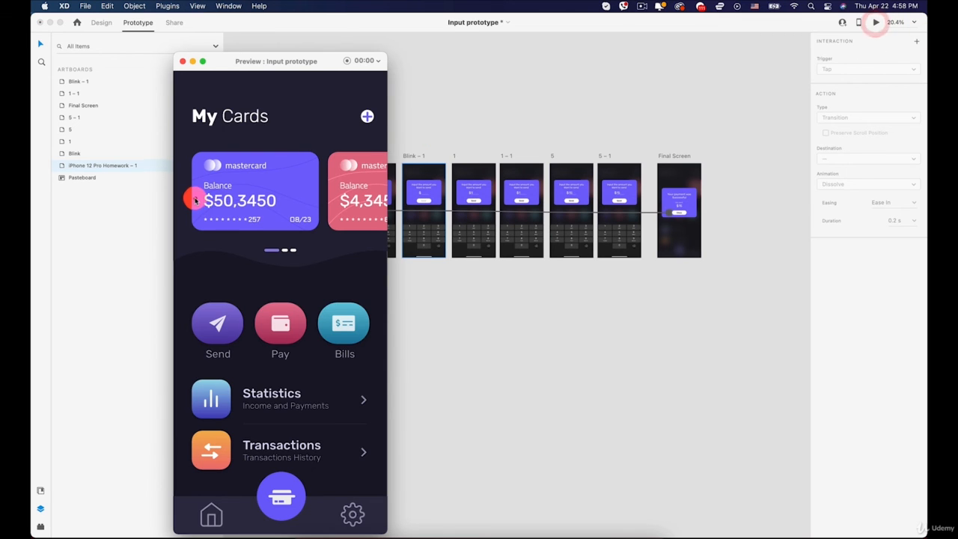
click(193, 196)
click(209, 378)
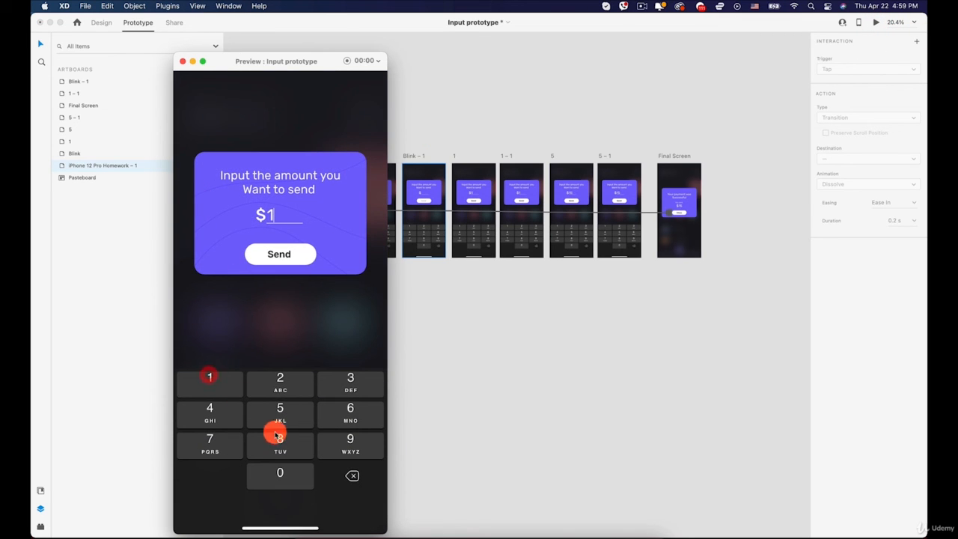
click(285, 258)
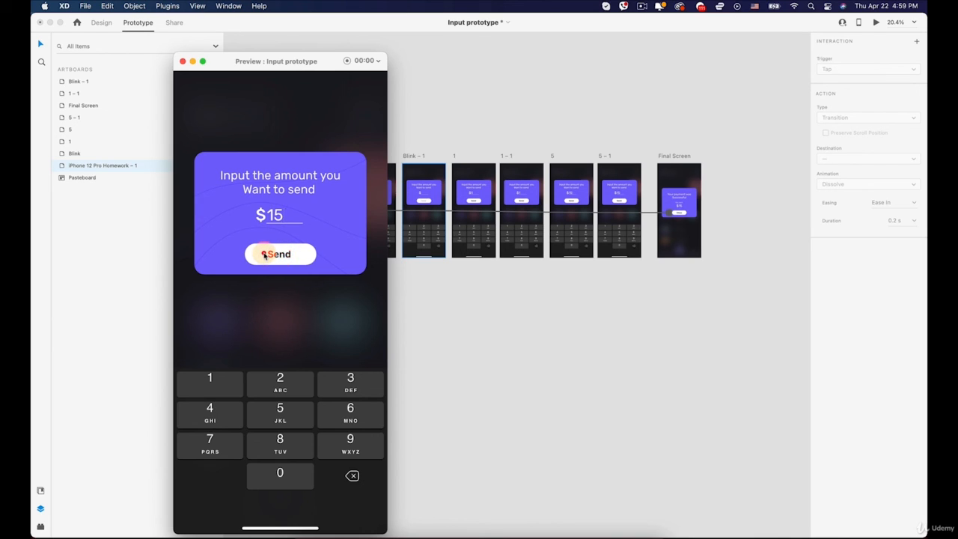
click(295, 253)
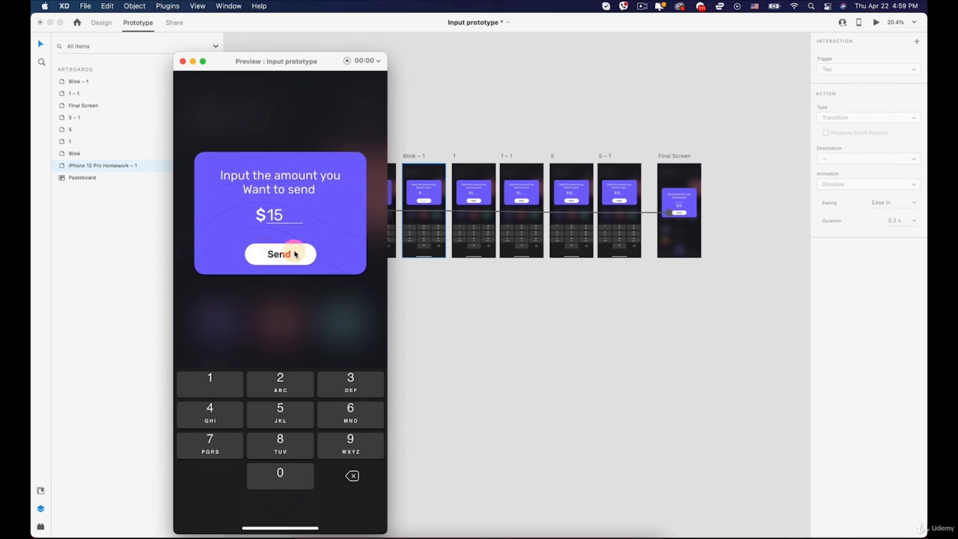
click(295, 254)
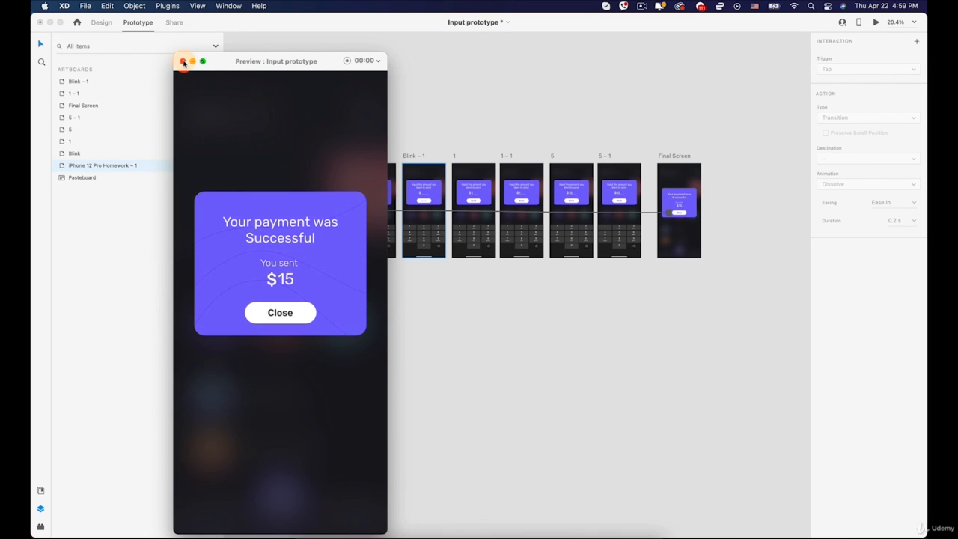
click(184, 62)
- Link the Send button shape on artboard 5 to Final Screen with a Tap Auto-Animate interaction
scroll(680, 214, up, 5)
key(space)
scroll(496, 170, left, 3)
scroll(495, 170, up, 1)
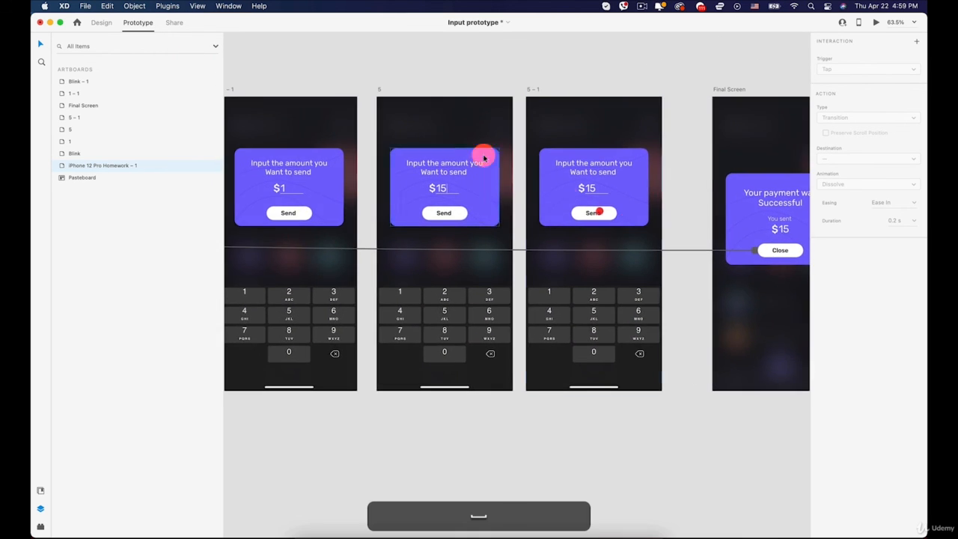
click(378, 87)
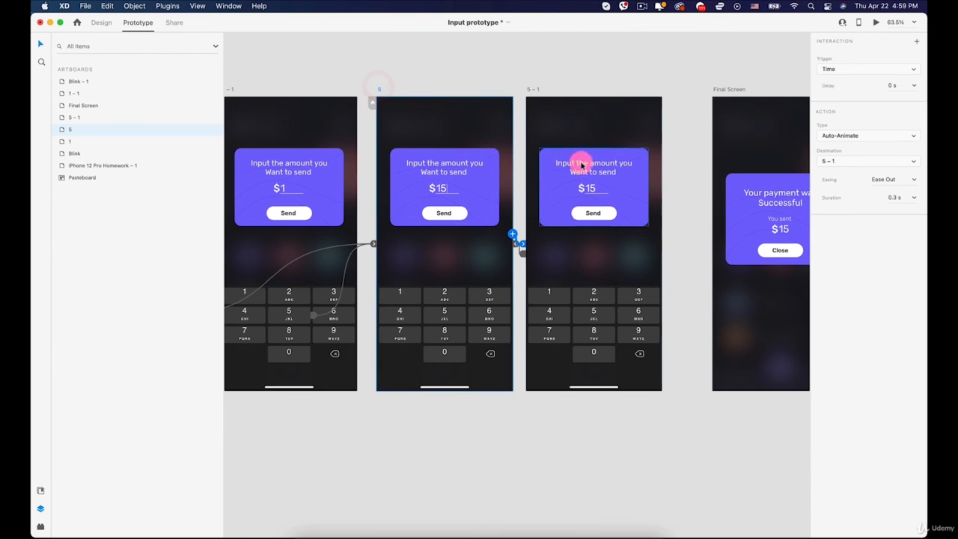
scroll(563, 176, right, 4)
scroll(563, 176, down, 1)
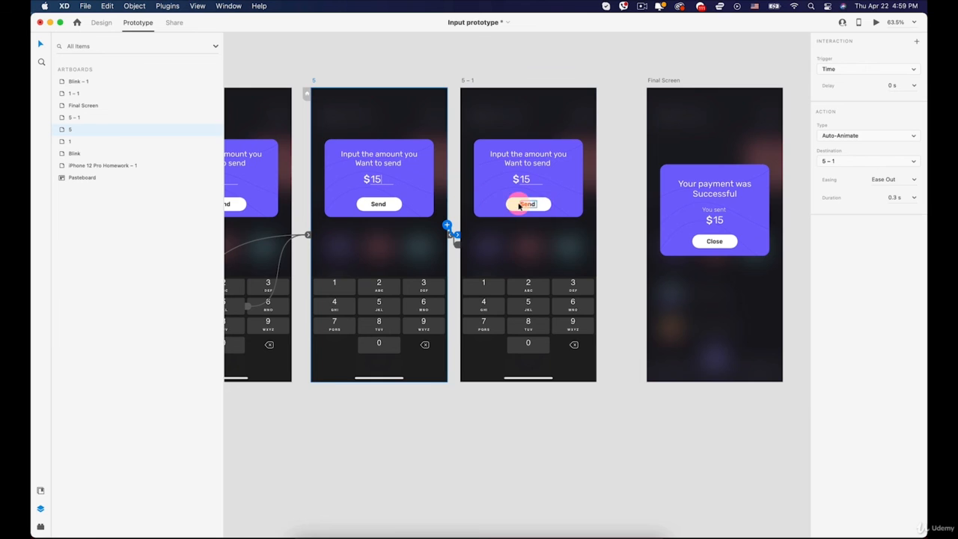
click(526, 204)
click(401, 205)
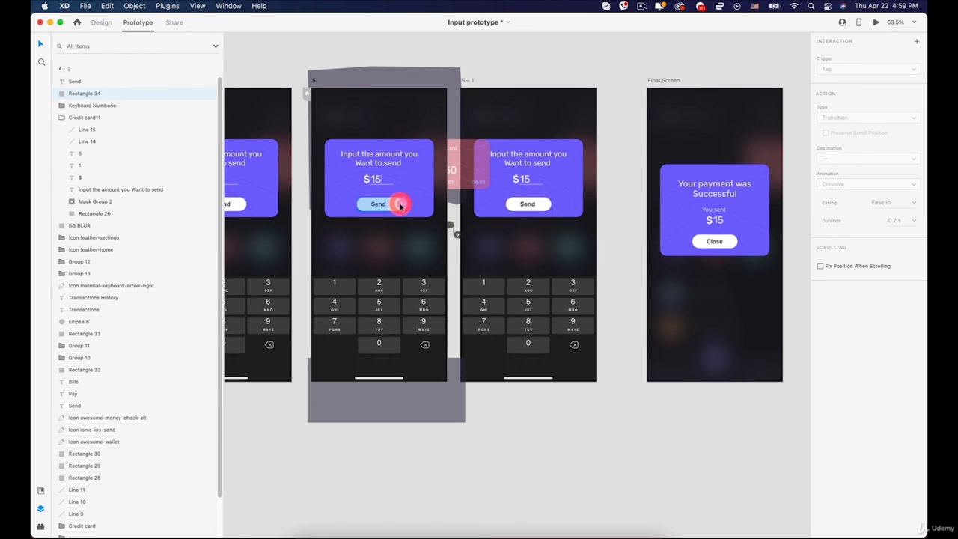
drag(401, 204, 652, 278)
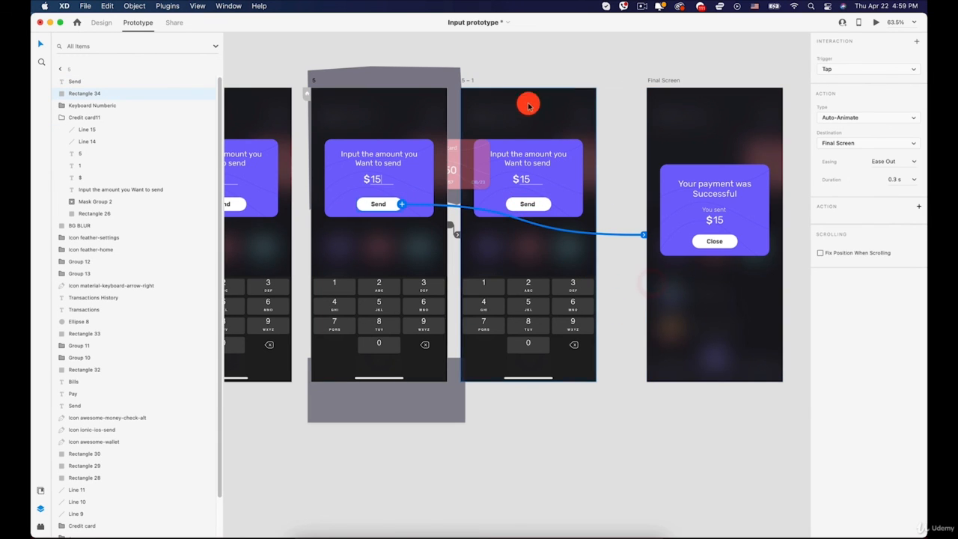
- Preview artboard 5, send the $15 payment, and close the success message to return to My Cards
click(876, 22)
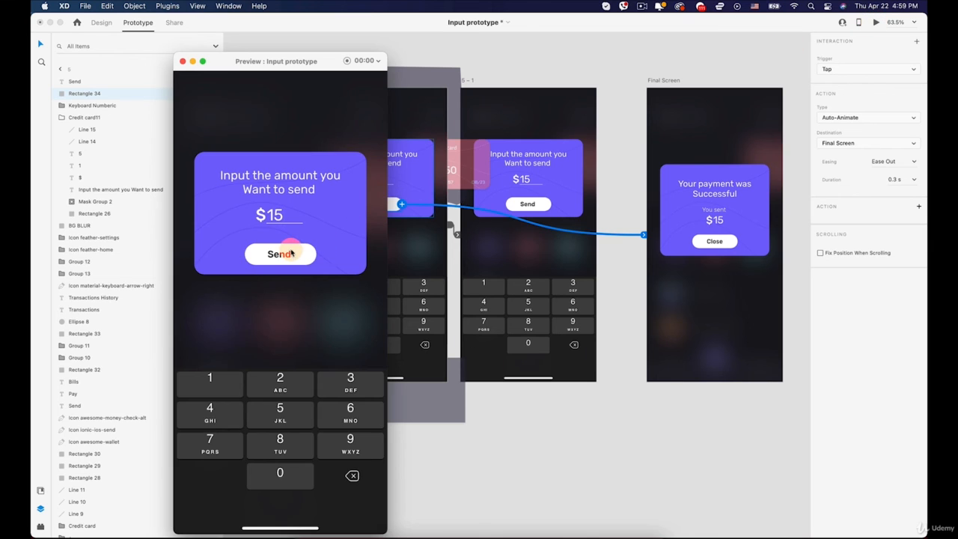
click(291, 253)
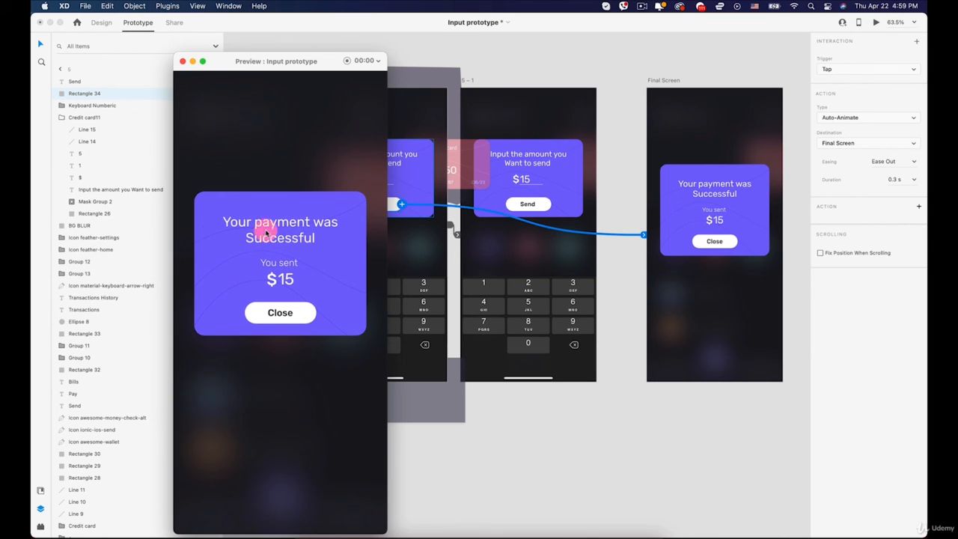
click(280, 313)
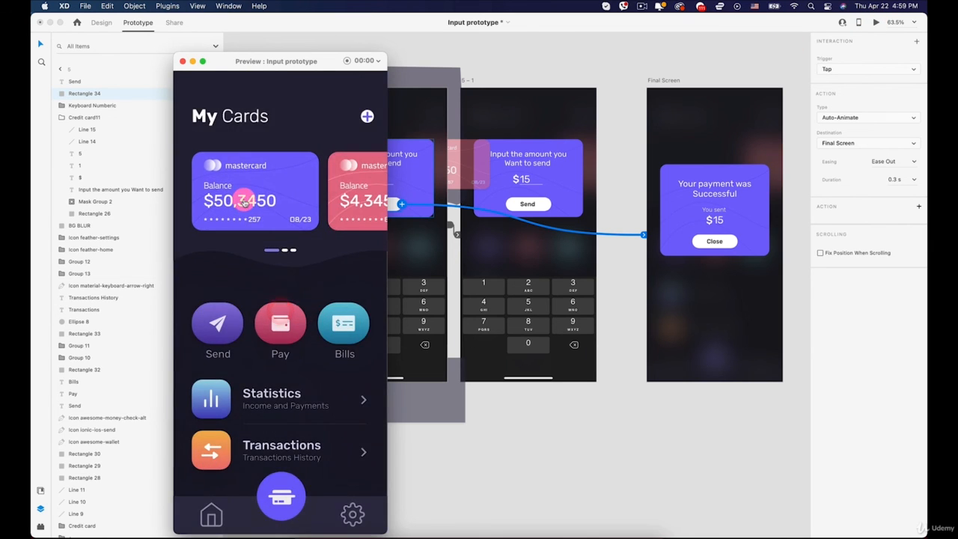
- Test the full payment flow twice from the purple Mastercard card, entering $15, sending it, and closing the success message each time
click(240, 200)
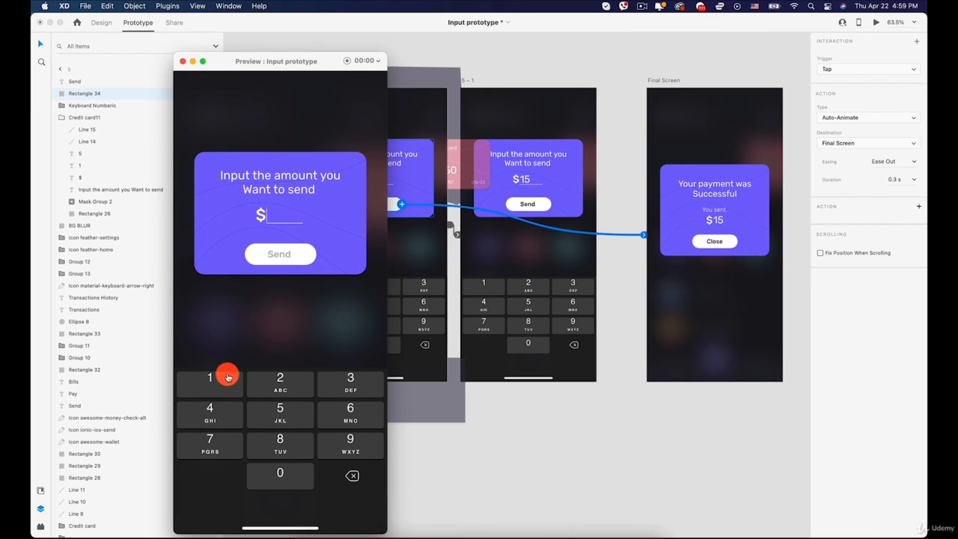
click(228, 377)
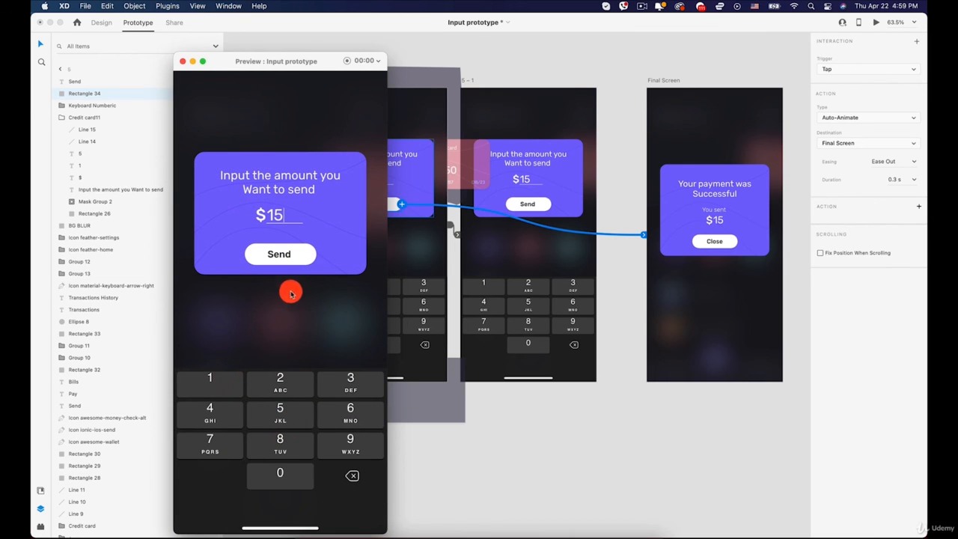
click(277, 256)
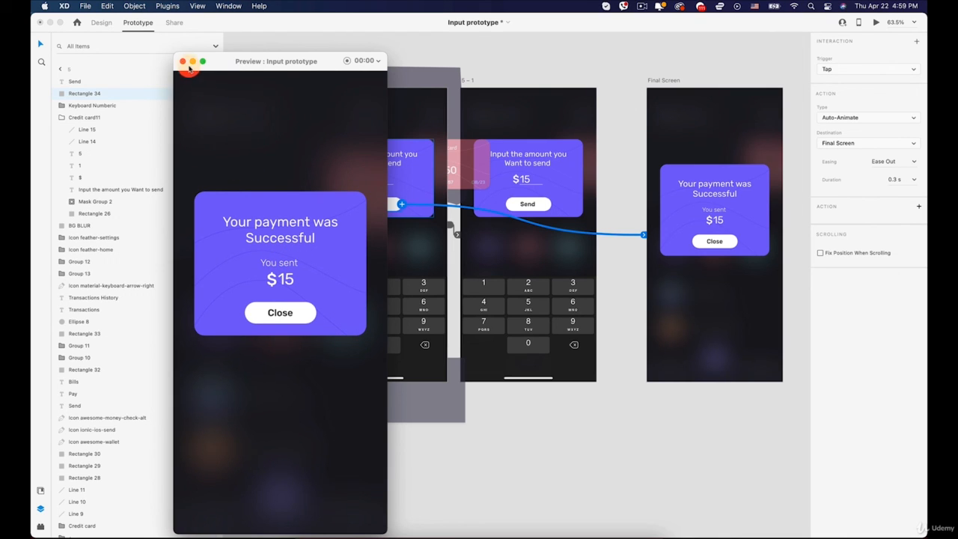
click(275, 312)
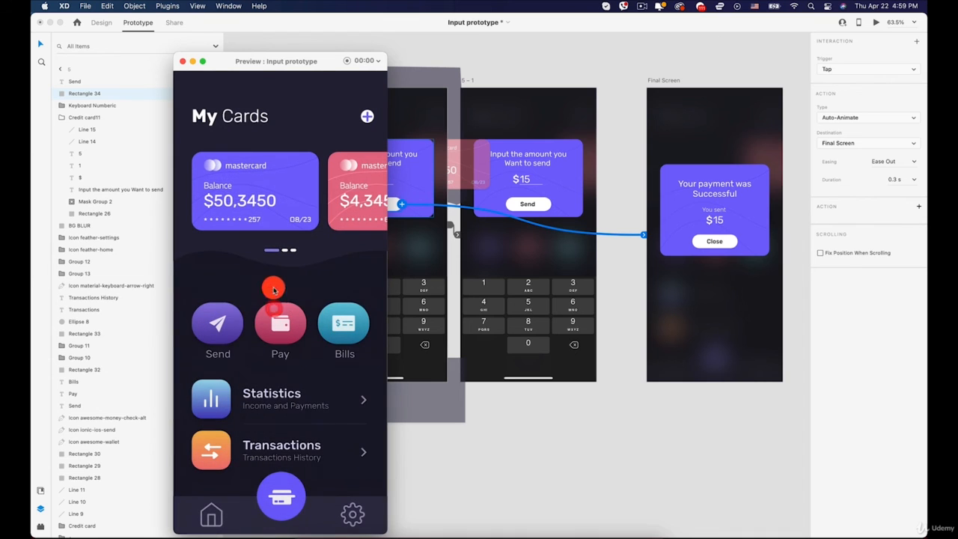
click(259, 199)
click(210, 378)
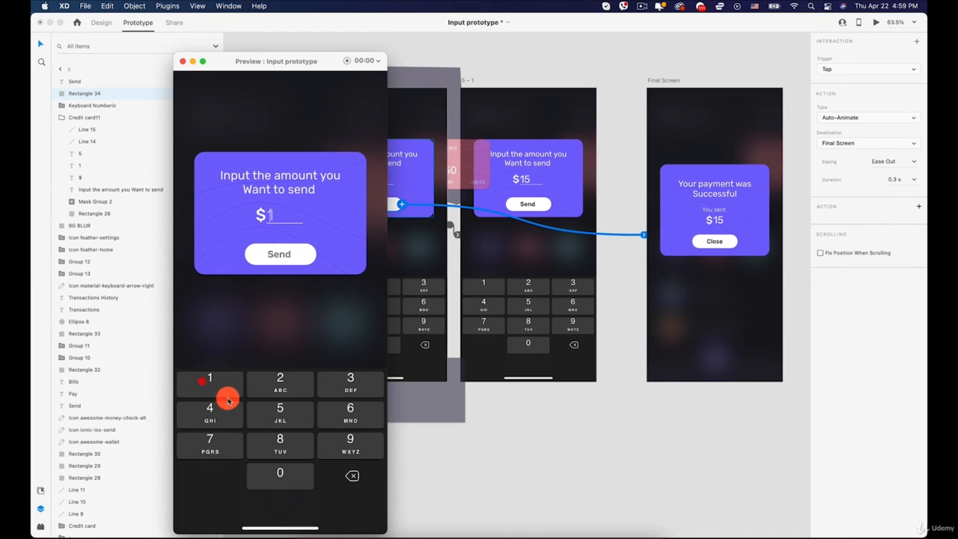
click(283, 254)
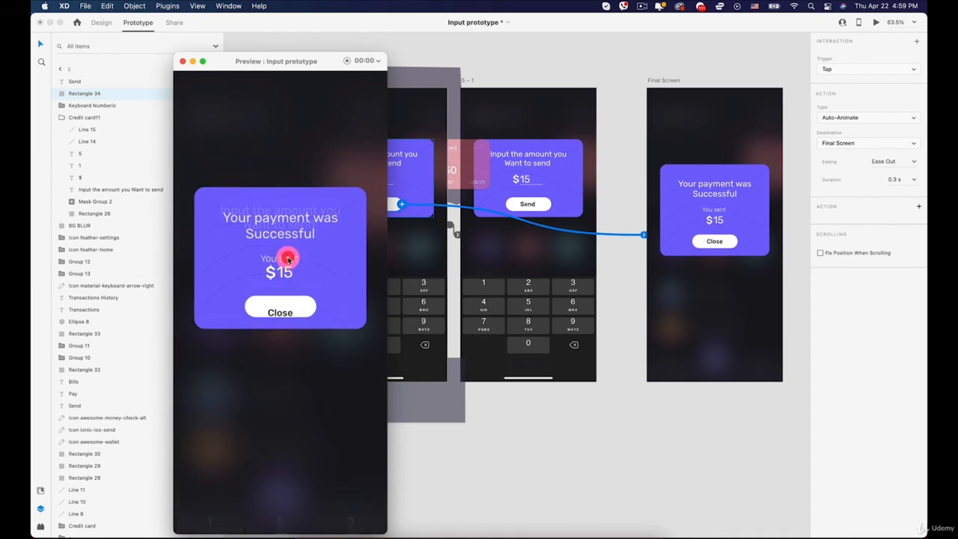
click(280, 315)
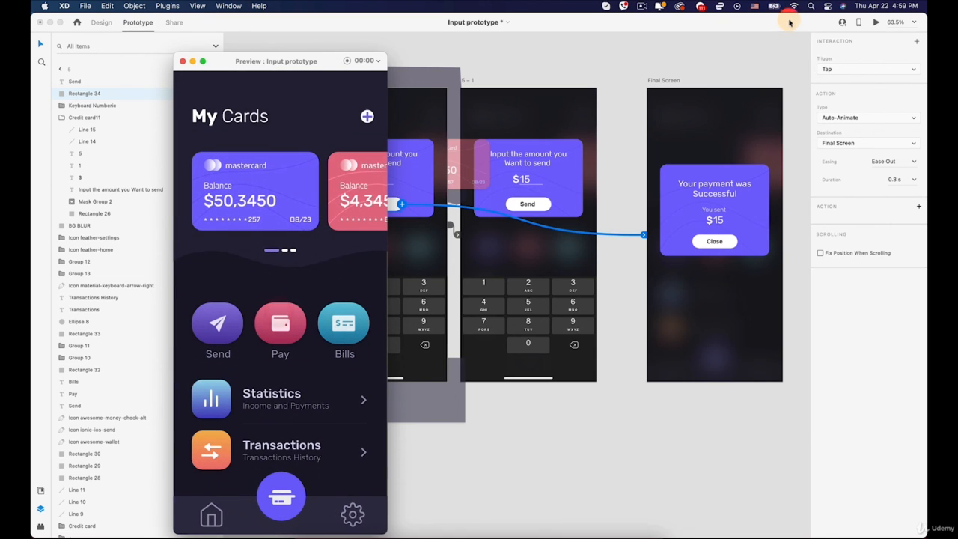